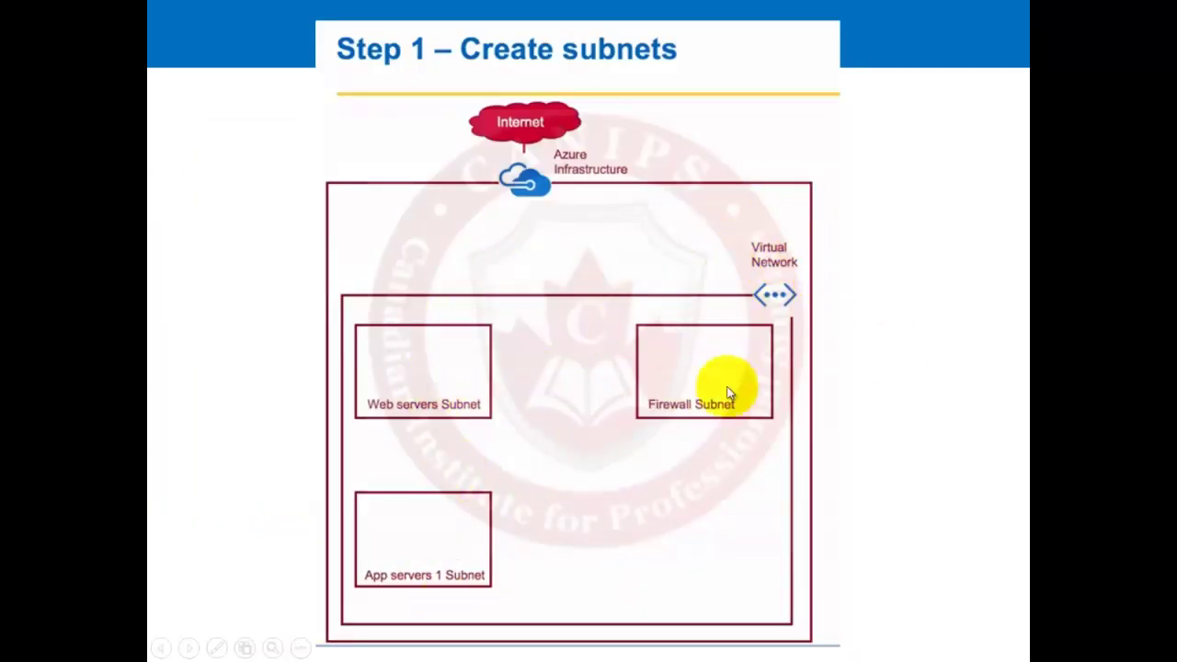
left_click(403, 354)
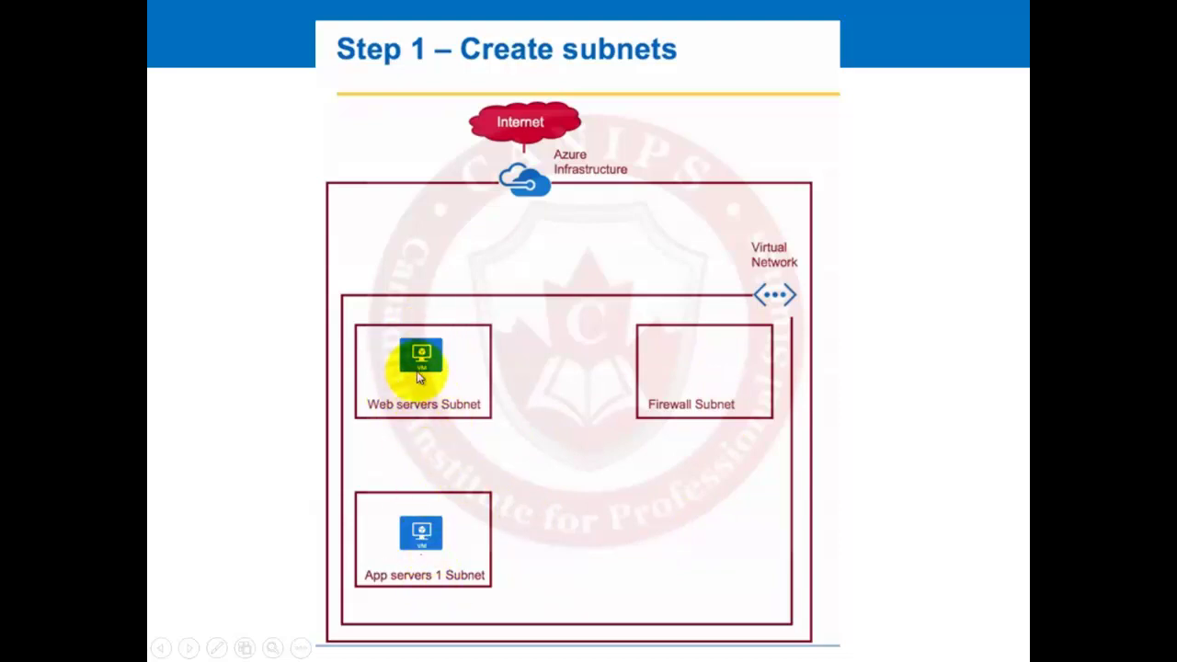
Step: Switch to the Azure portal and start a new virtual machine named Webserver1
key("alt+Tab")
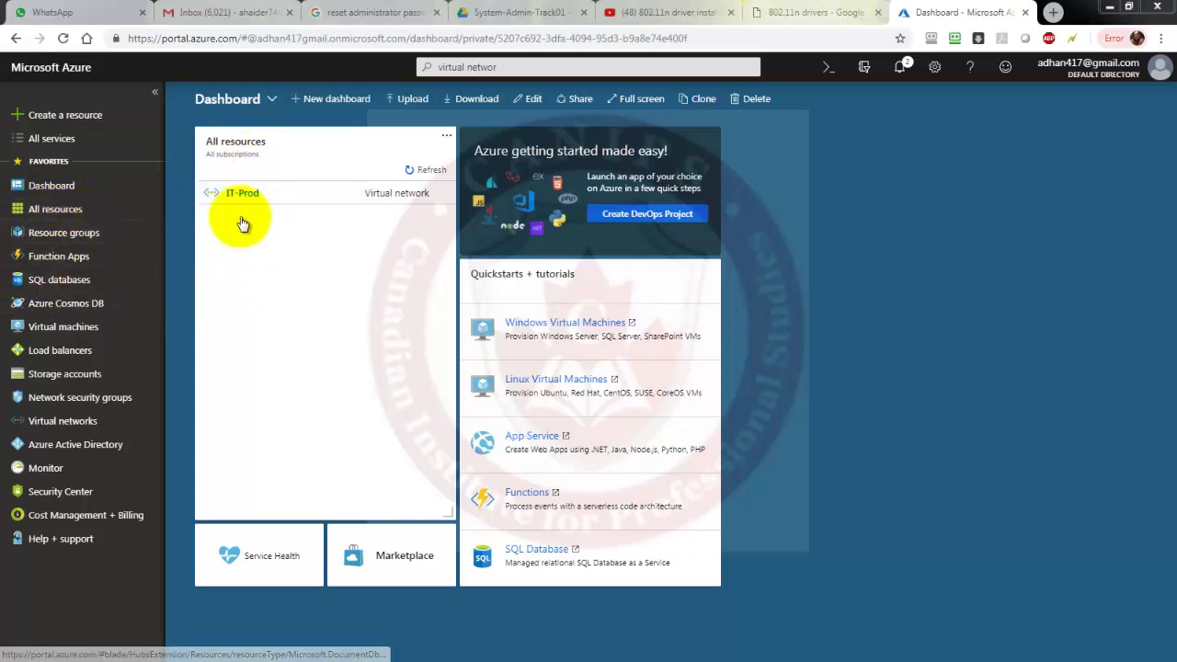
left_click(63, 327)
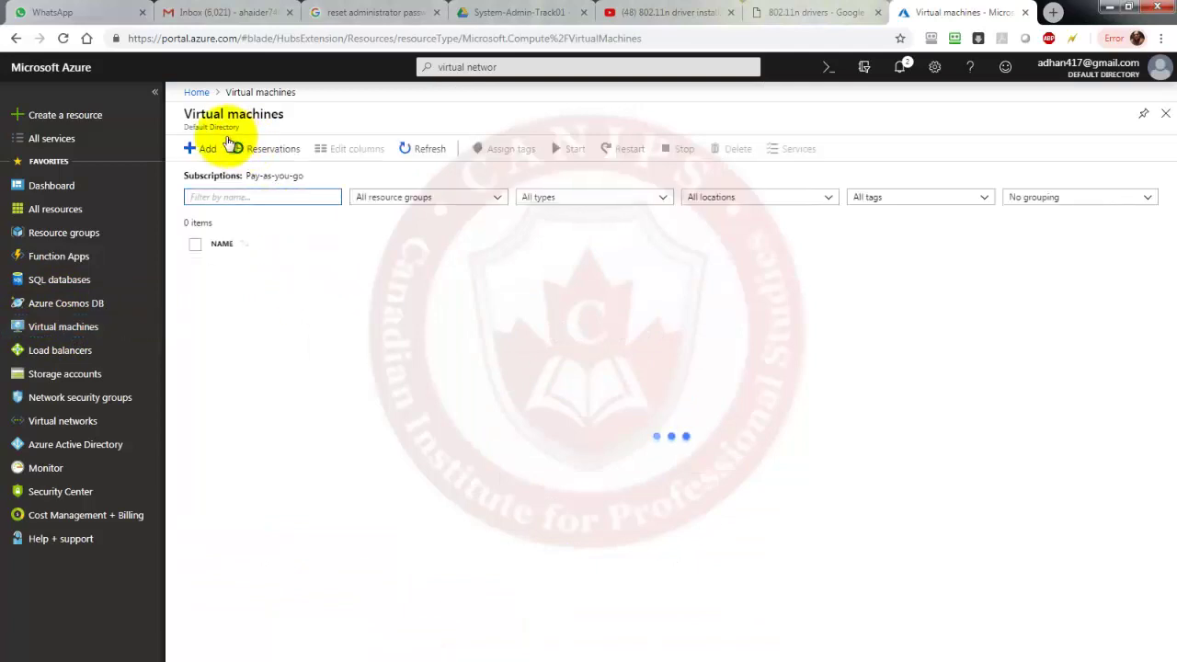
left_click(203, 154)
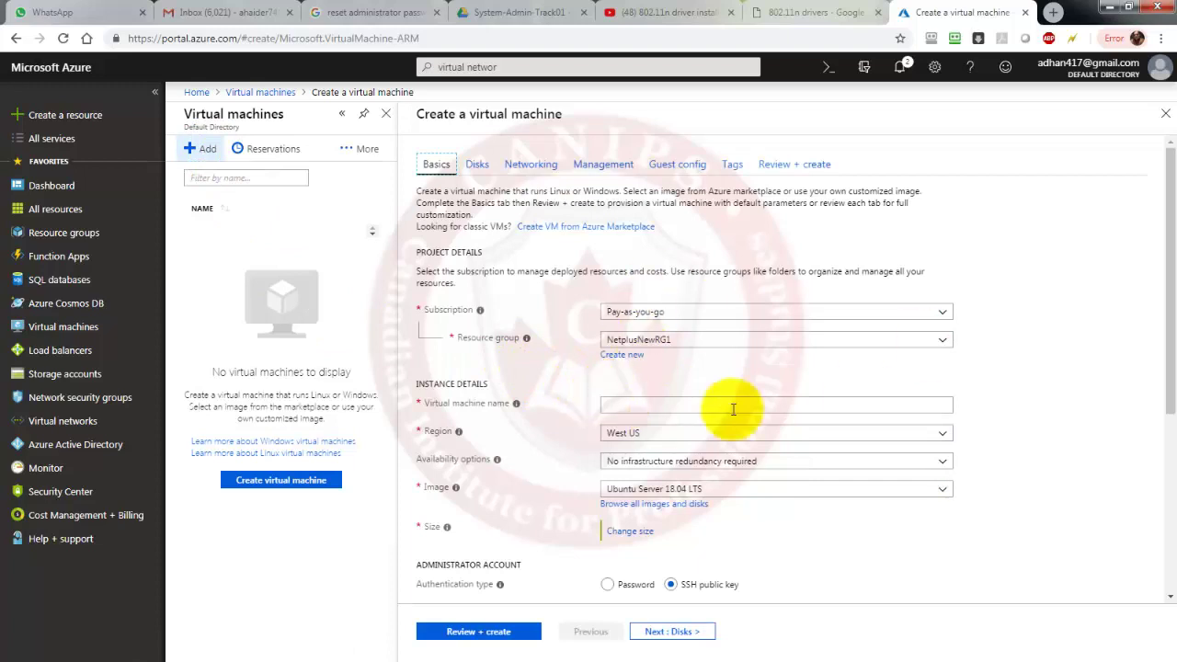
left_click(641, 406)
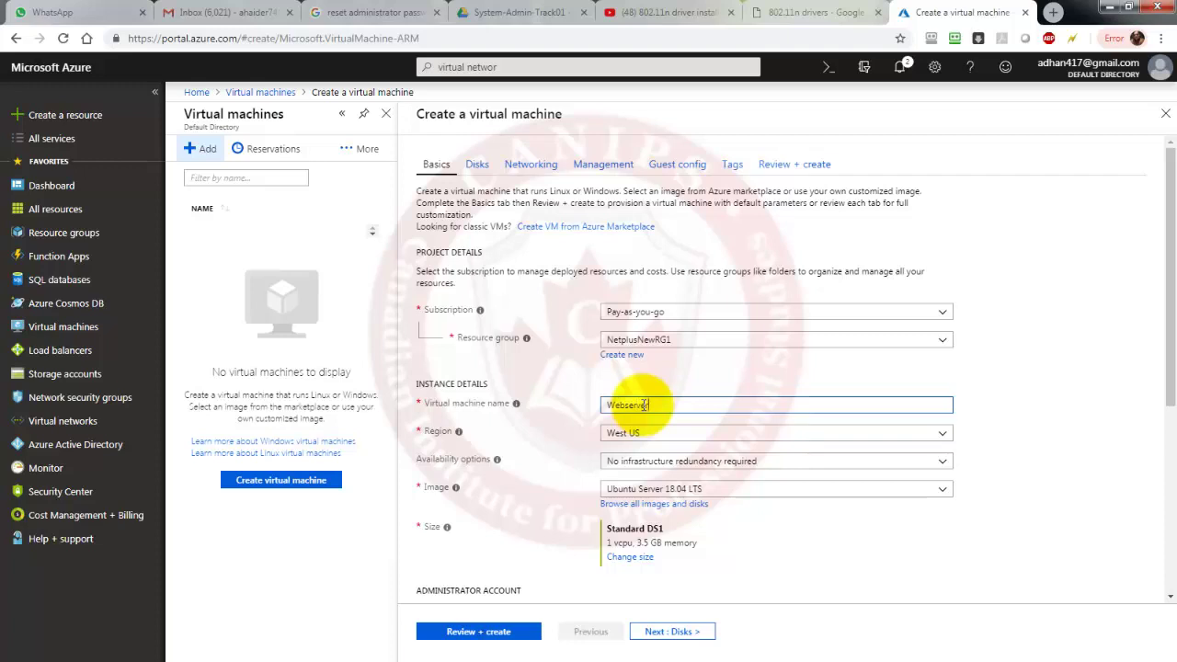
type("1")
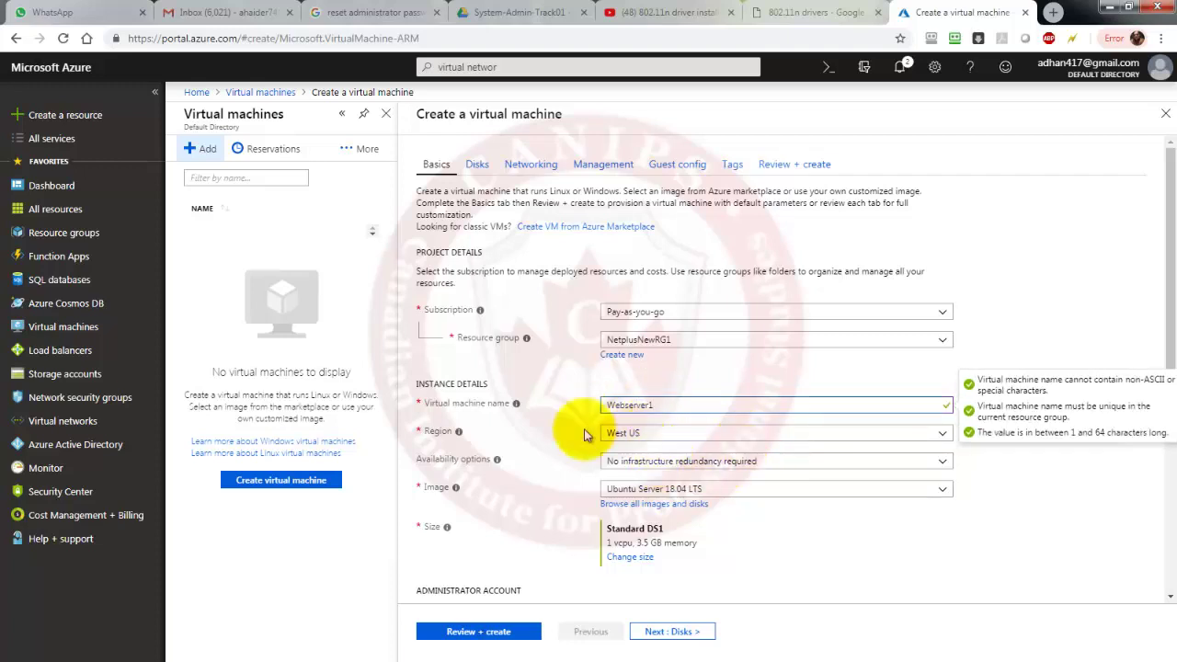
Step: Set the virtual machine's region to Central US and its image to Windows Server 2016 Datacenter
left_click(670, 433)
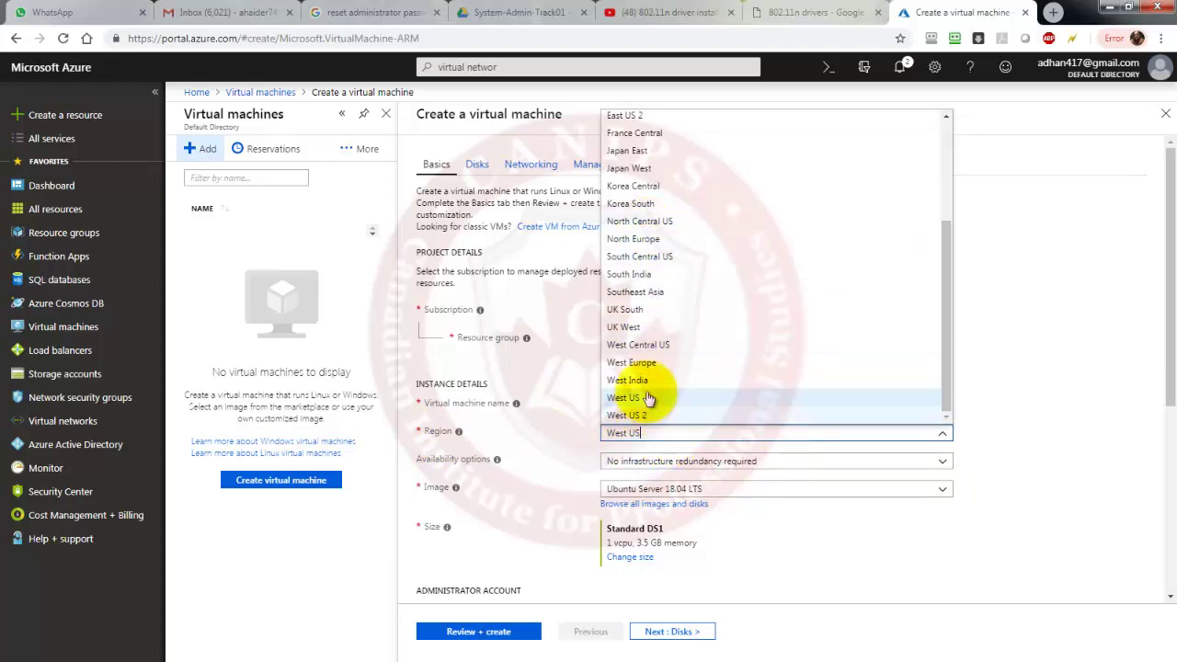
scroll(692, 348, "up", 3)
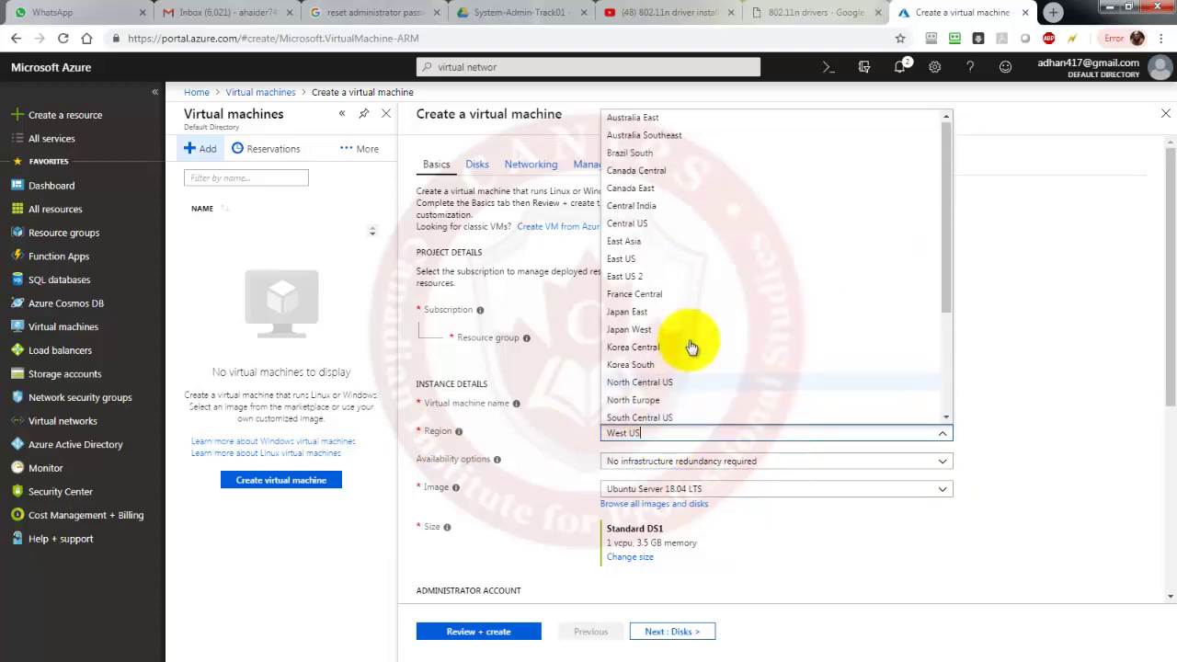
left_click(641, 230)
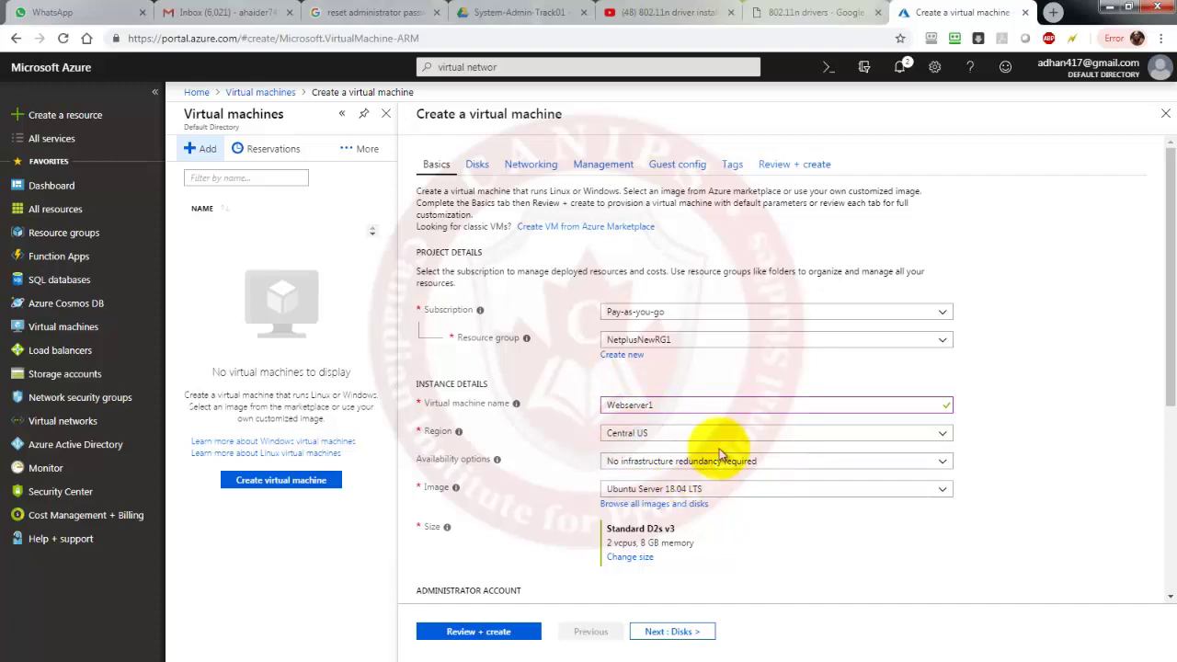
scroll(720, 455, "down", 3)
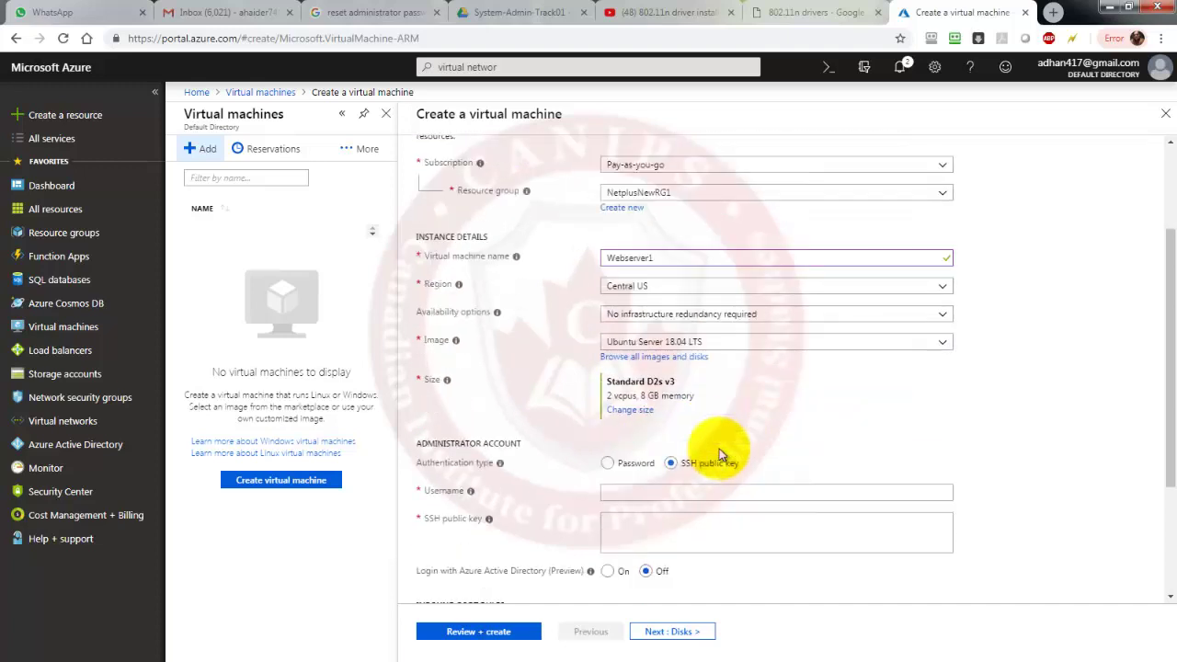
left_click(725, 344)
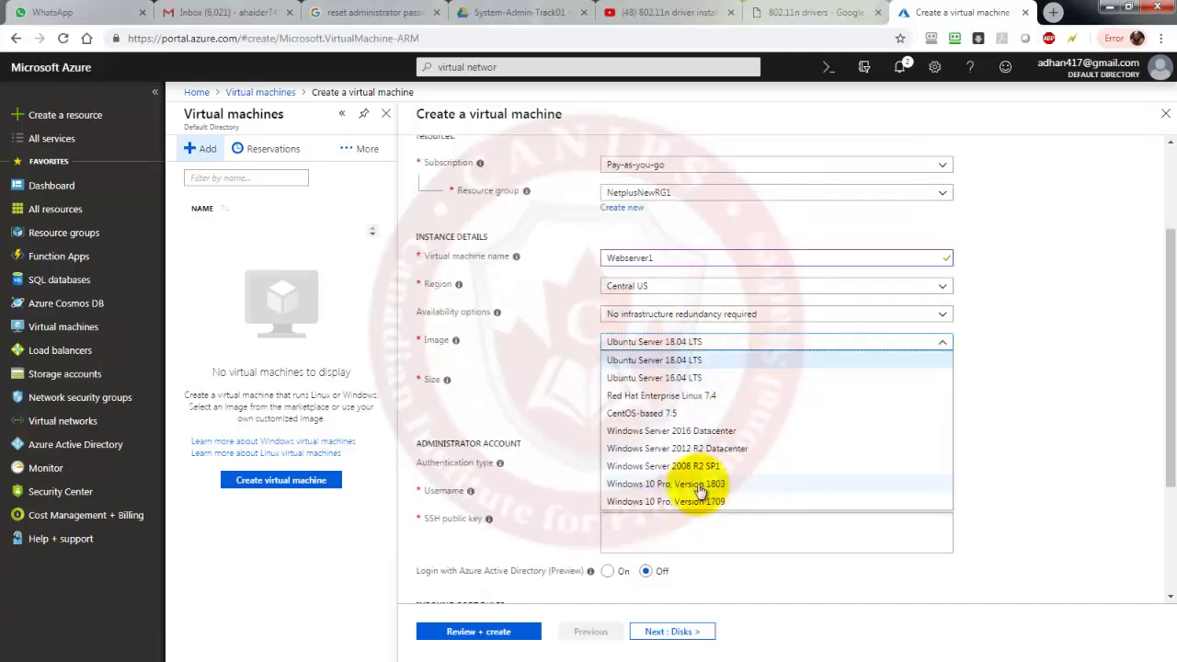
left_click(699, 430)
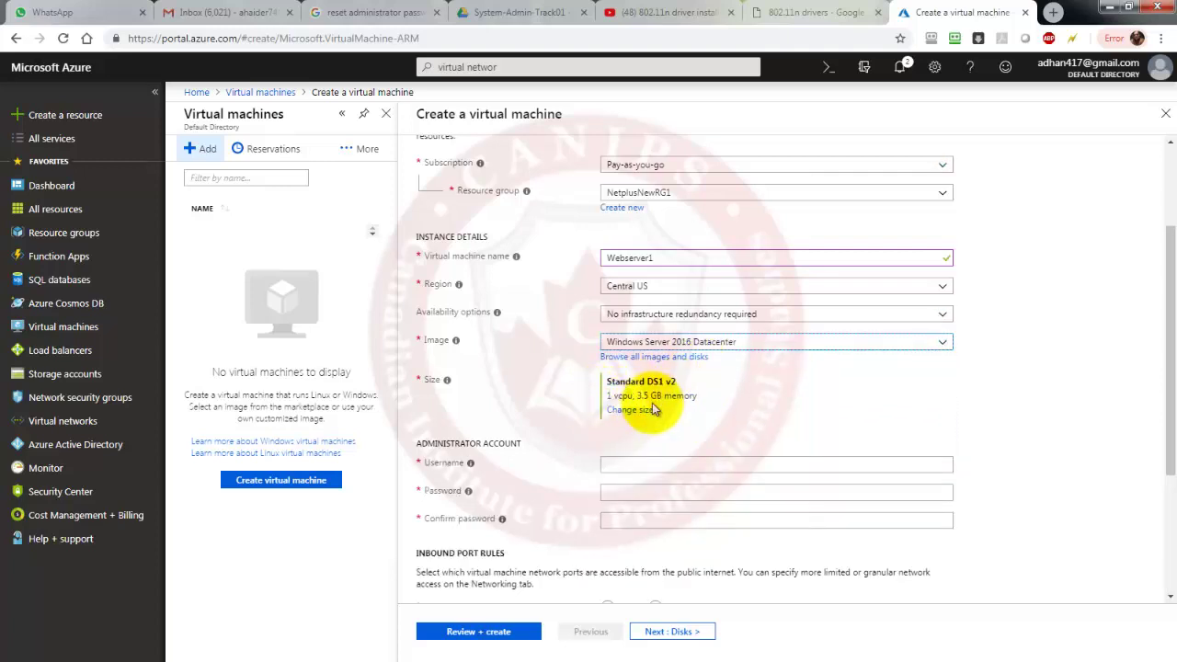
Step: Set the administrator username to webvmadmin, then enter and confirm the account password
left_click(626, 464)
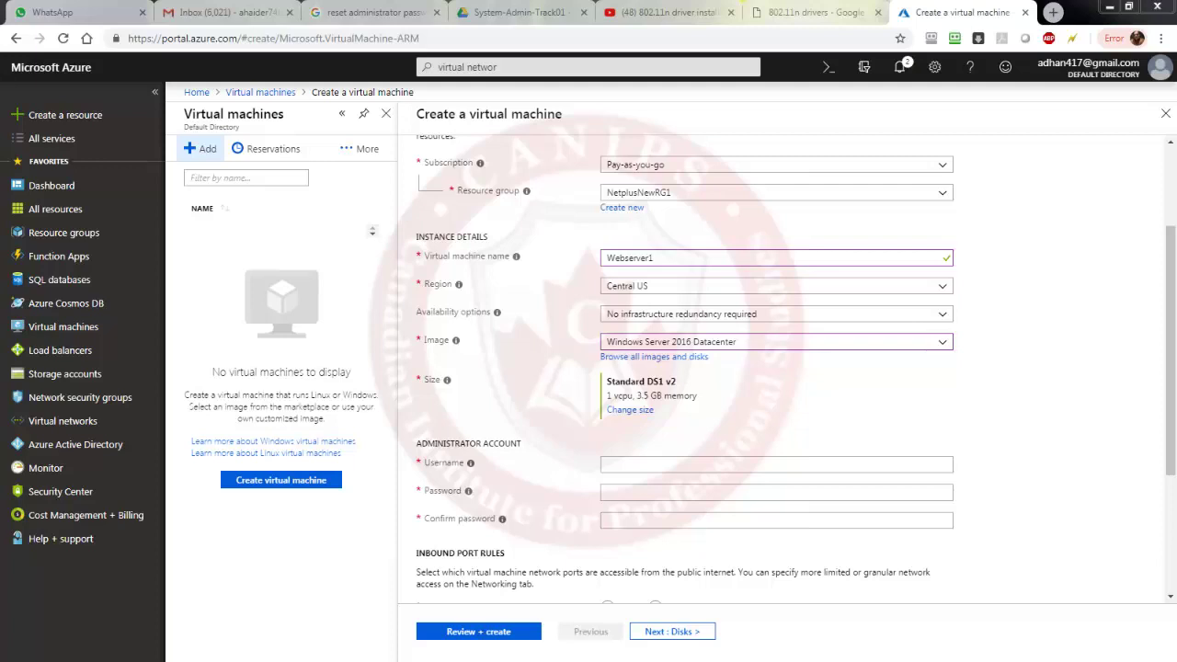
left_click(649, 467)
type("webvmadmin")
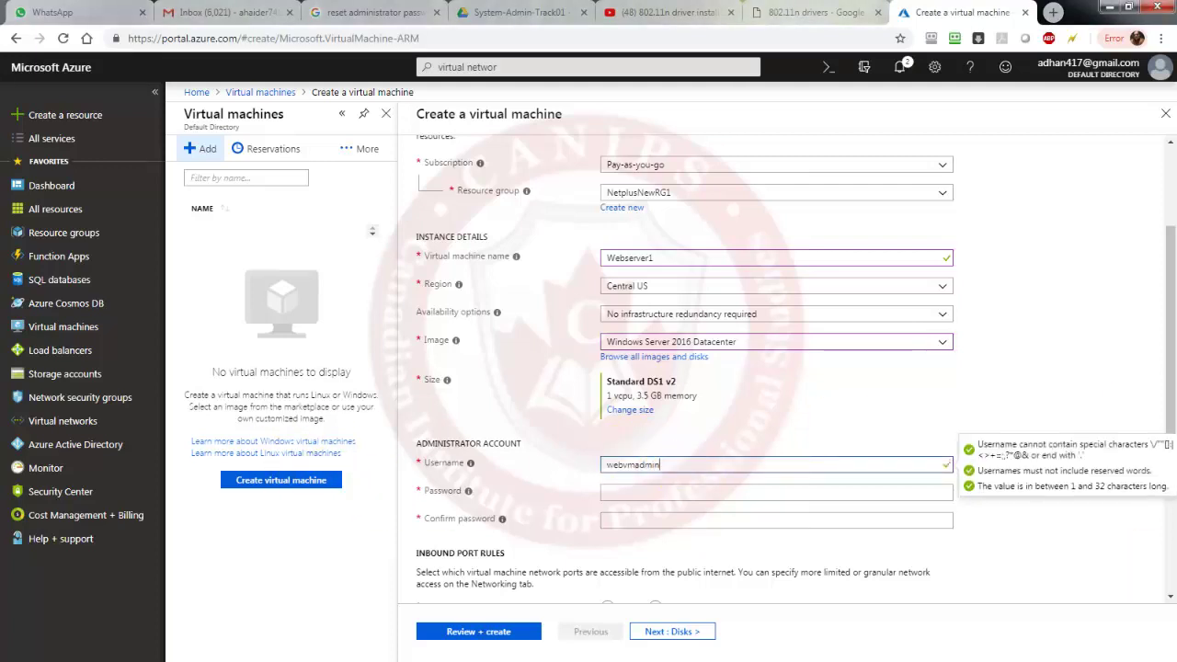
left_click(642, 492)
key("ctrl+v")
left_click(652, 521)
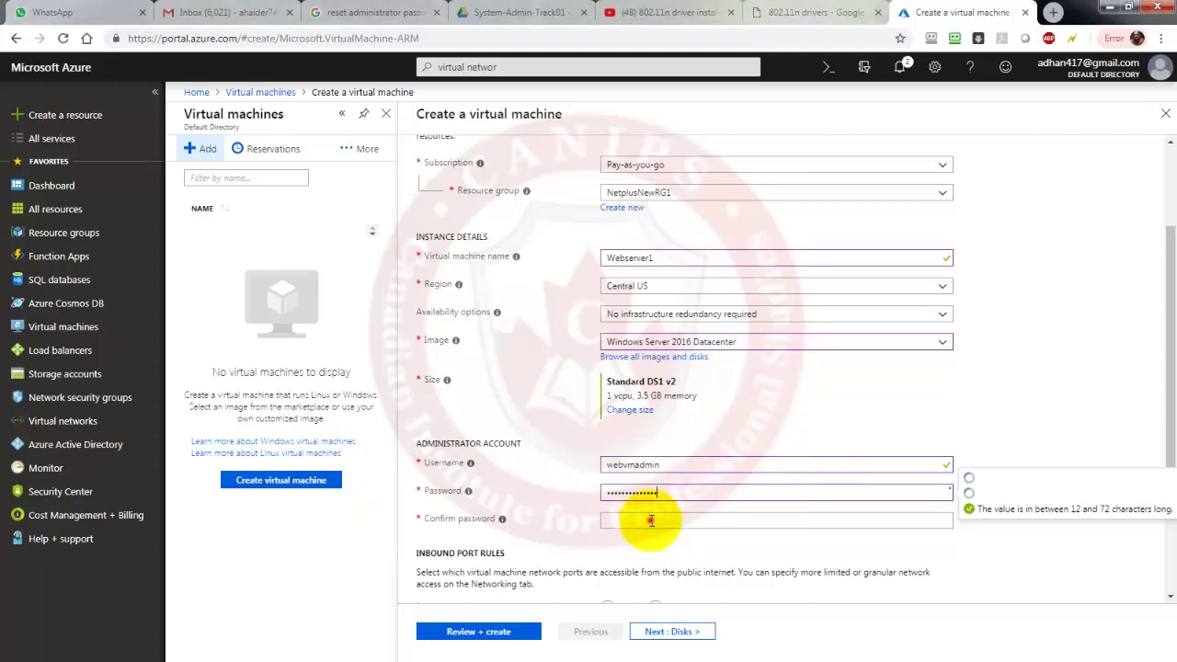
key("ctrl+v")
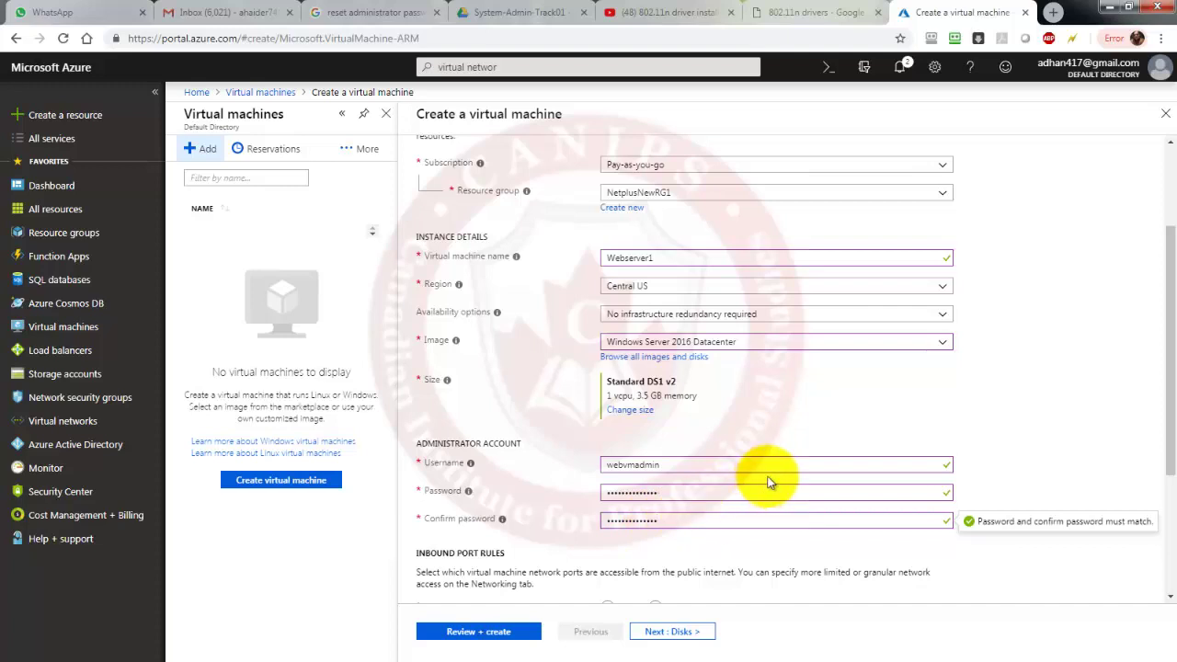
scroll(770, 481, "down", 2)
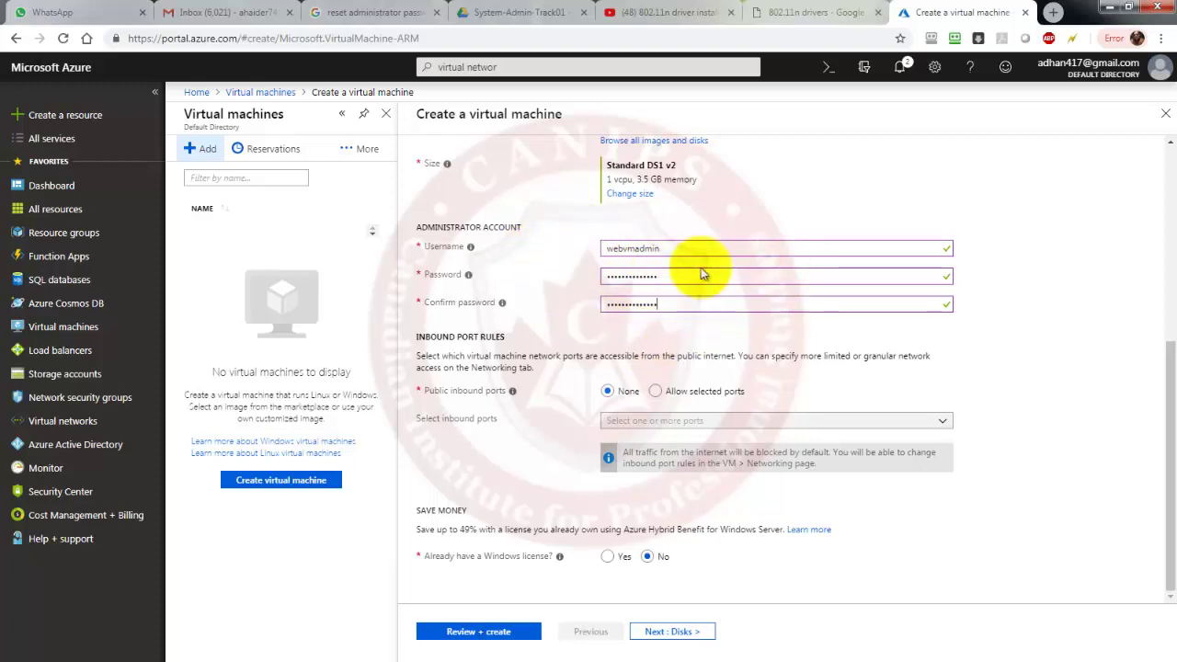
left_click(699, 306)
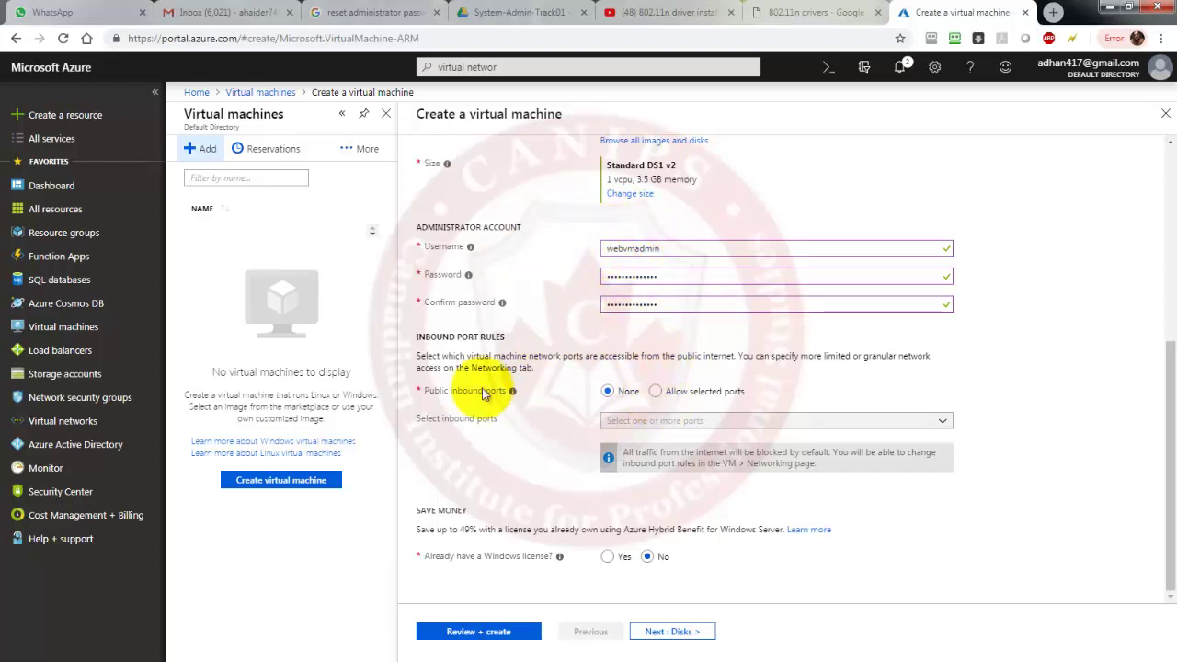
Step: Allow selected public inbound ports on the virtual machine and choose RDP (3389)
left_click(655, 391)
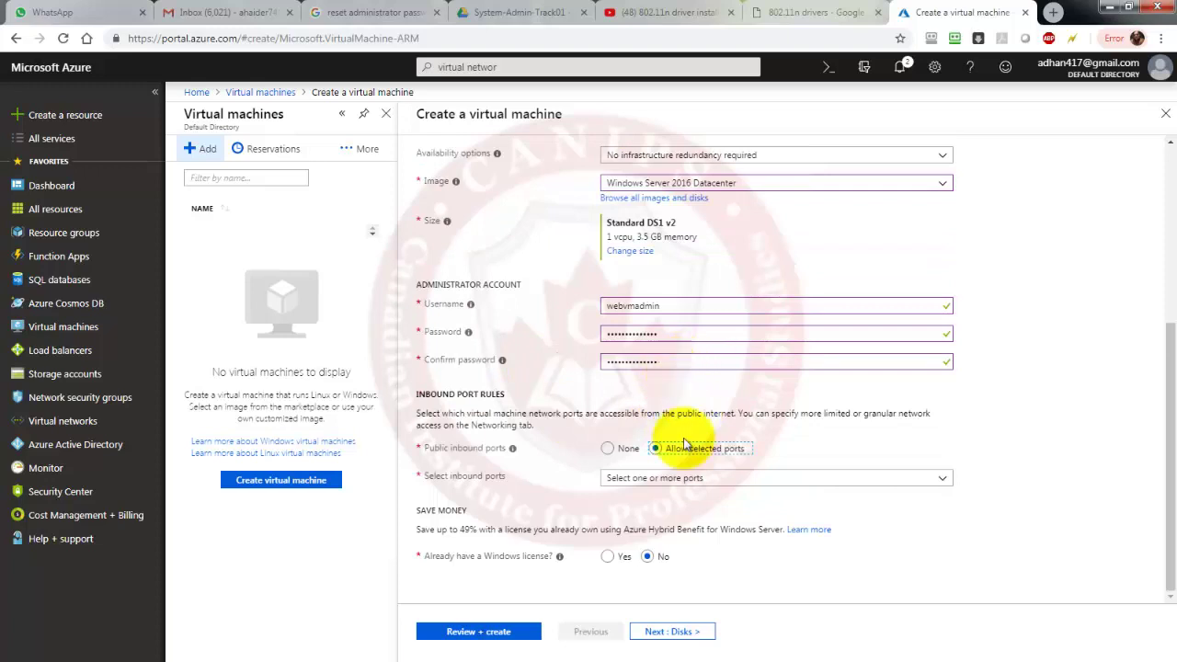
left_click(736, 477)
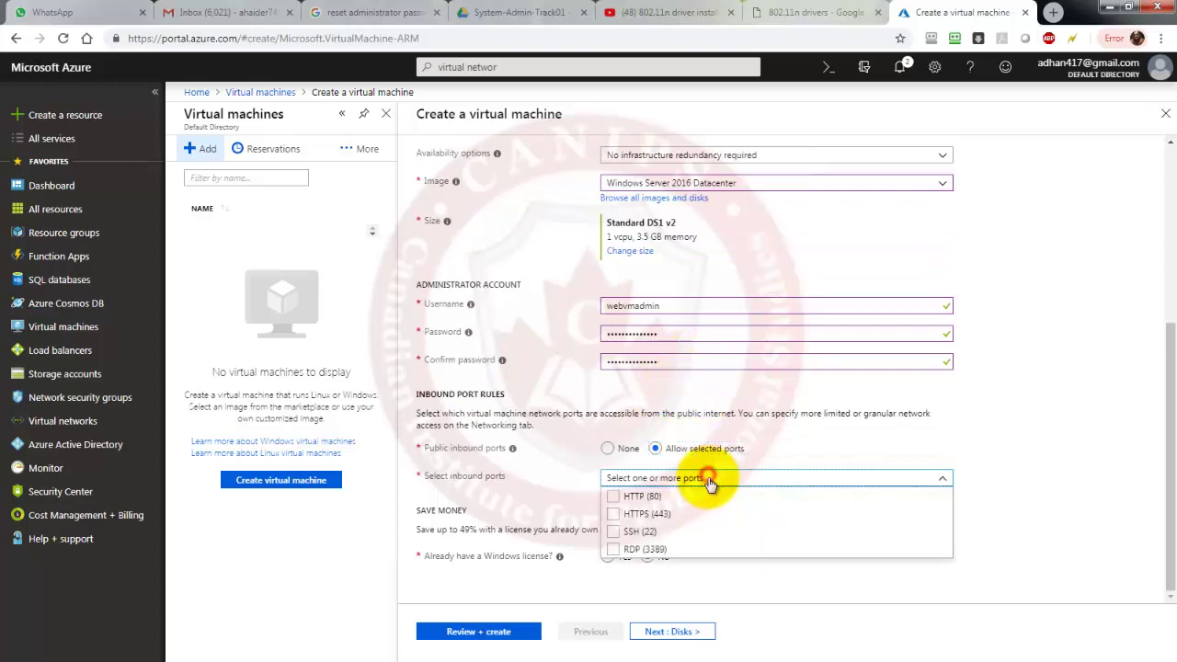
left_click(614, 549)
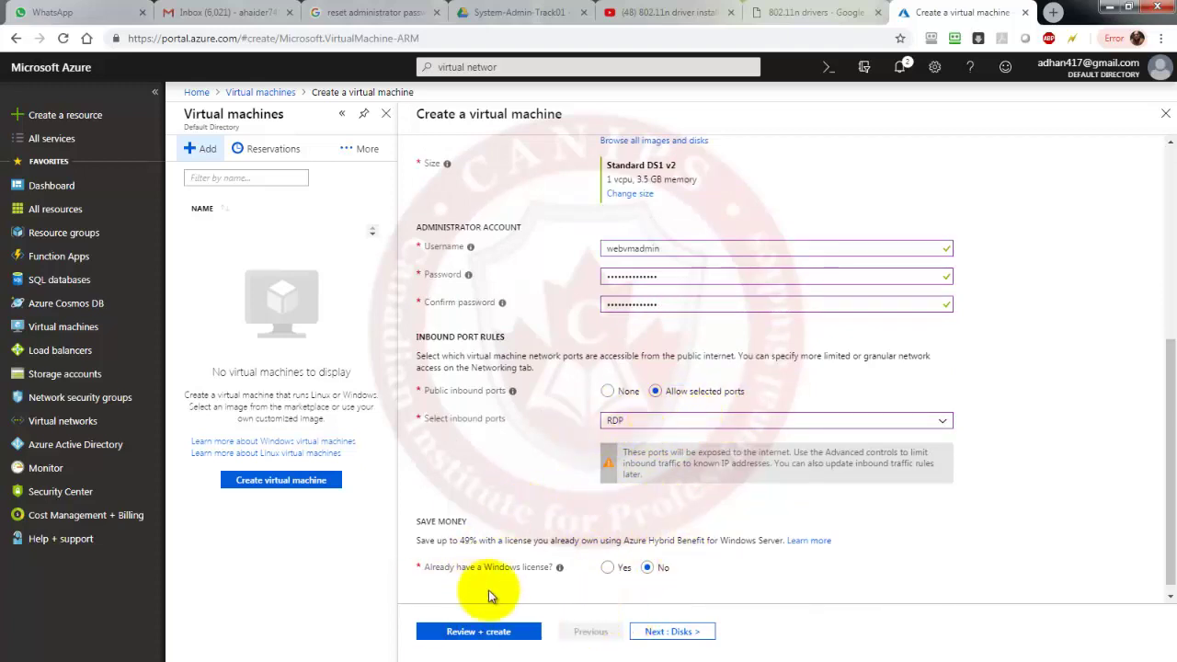
Step: Keep the disk defaults and place the virtual machine in the IT-Prod virtual network on the WebServer subnet
left_click(676, 632)
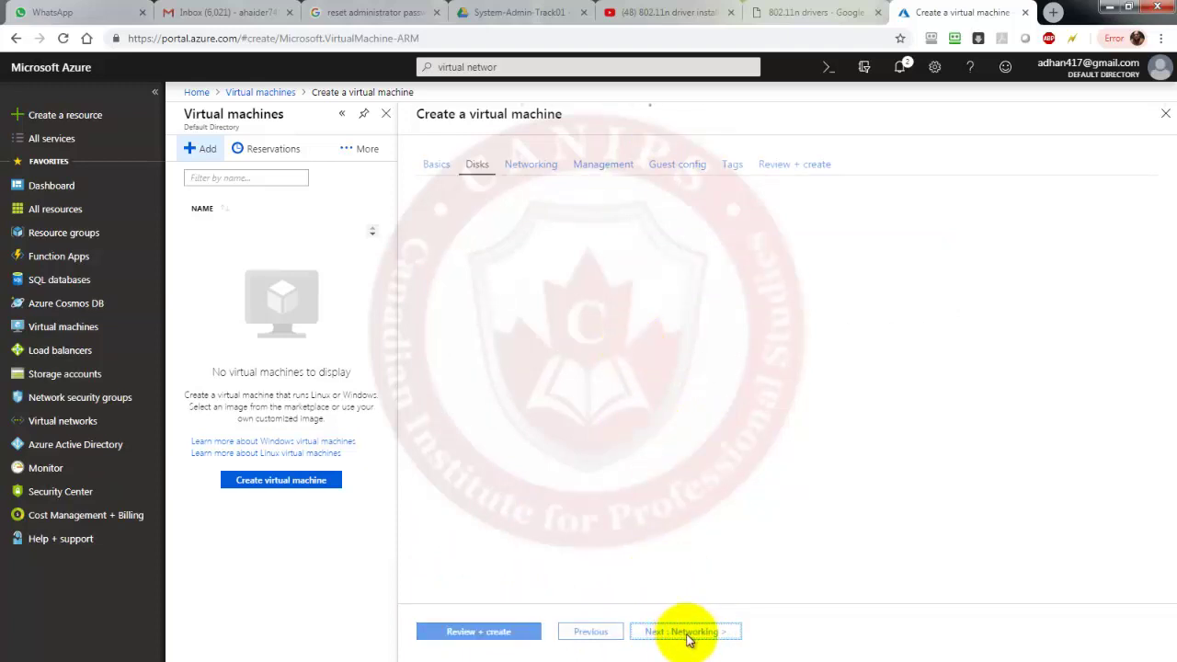
left_click(690, 634)
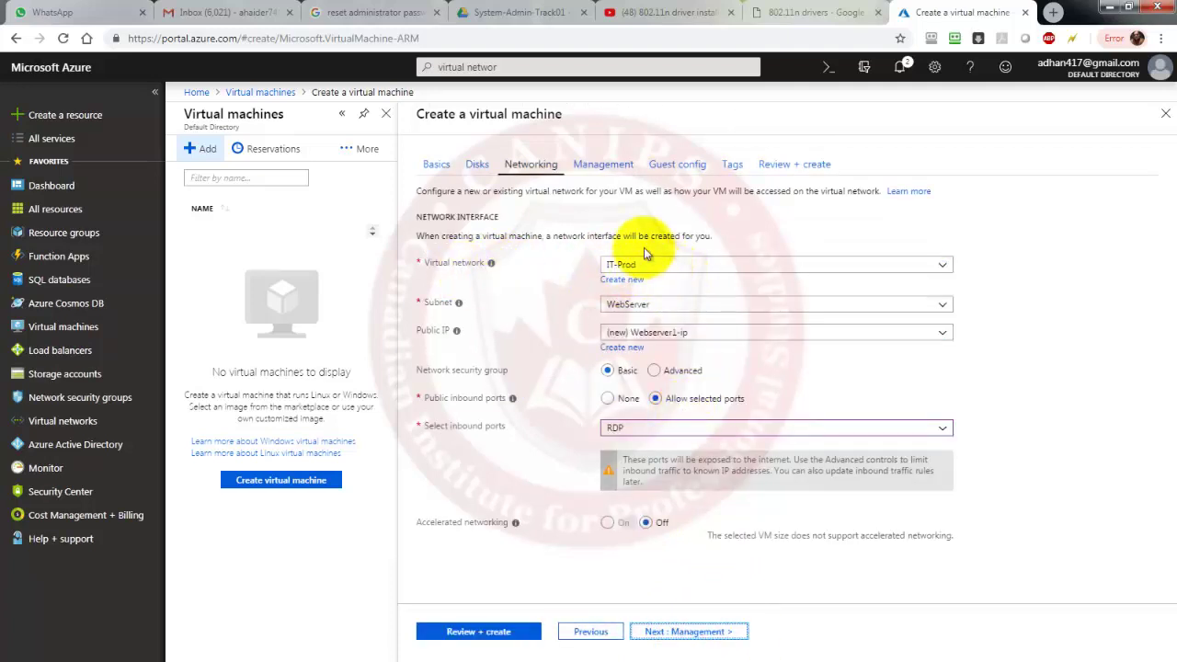
left_click(652, 266)
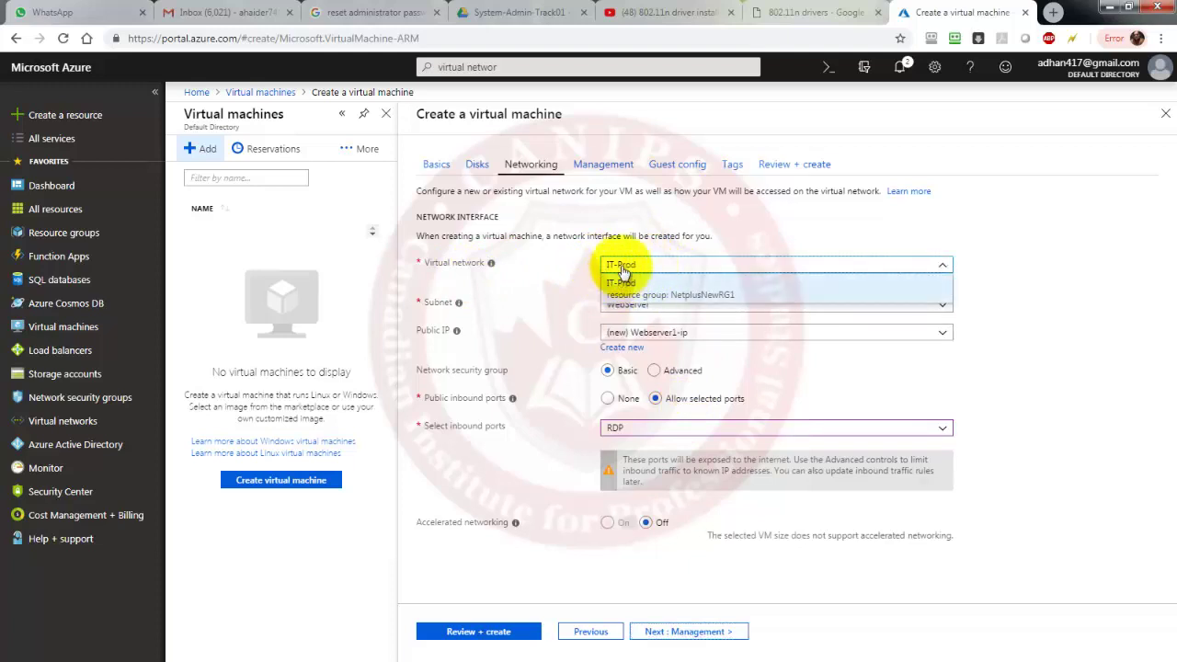
left_click(626, 283)
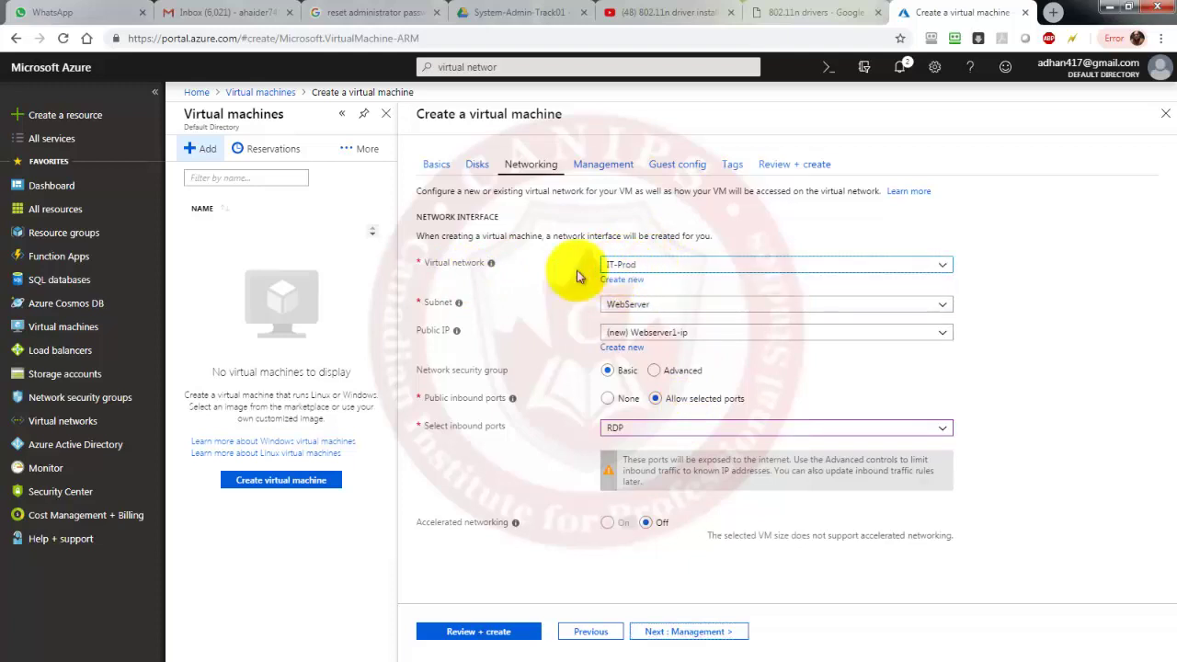
left_click(664, 304)
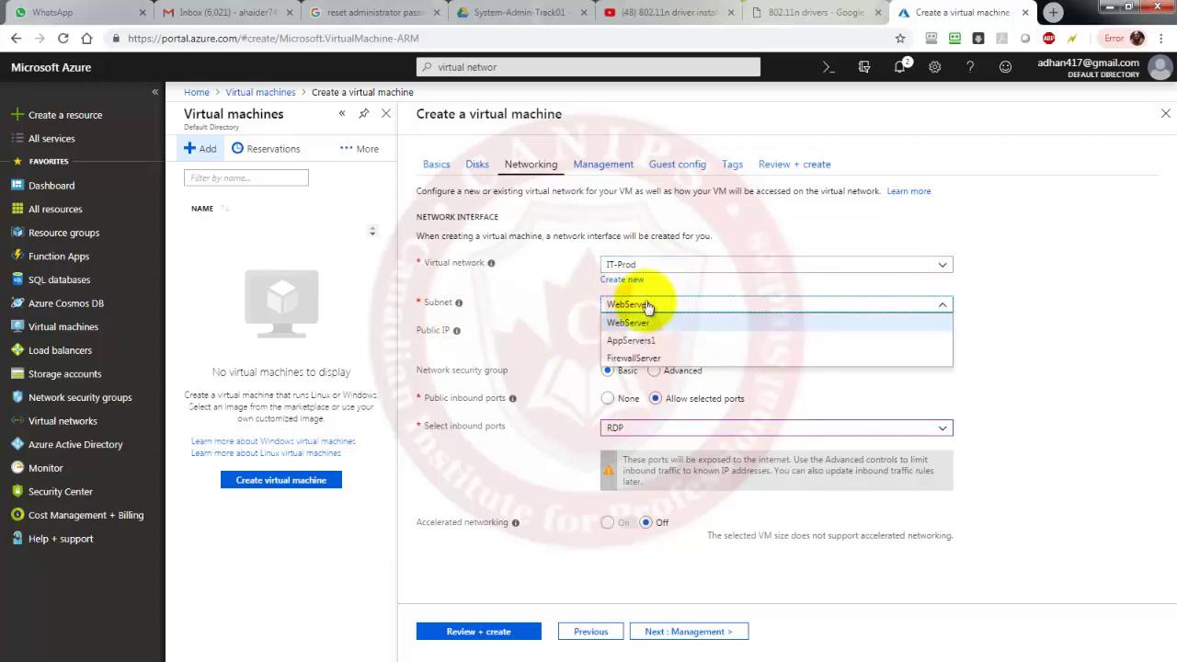
left_click(649, 320)
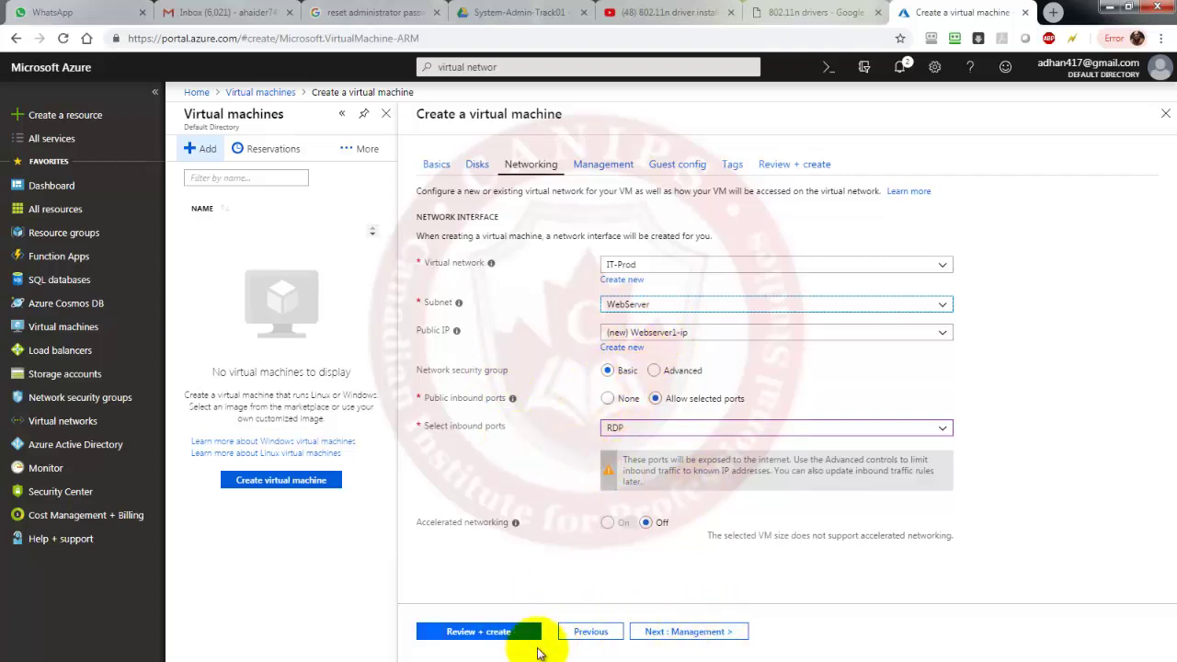
Step: Validate the Webserver1 configuration and deploy the virtual machine
left_click(491, 634)
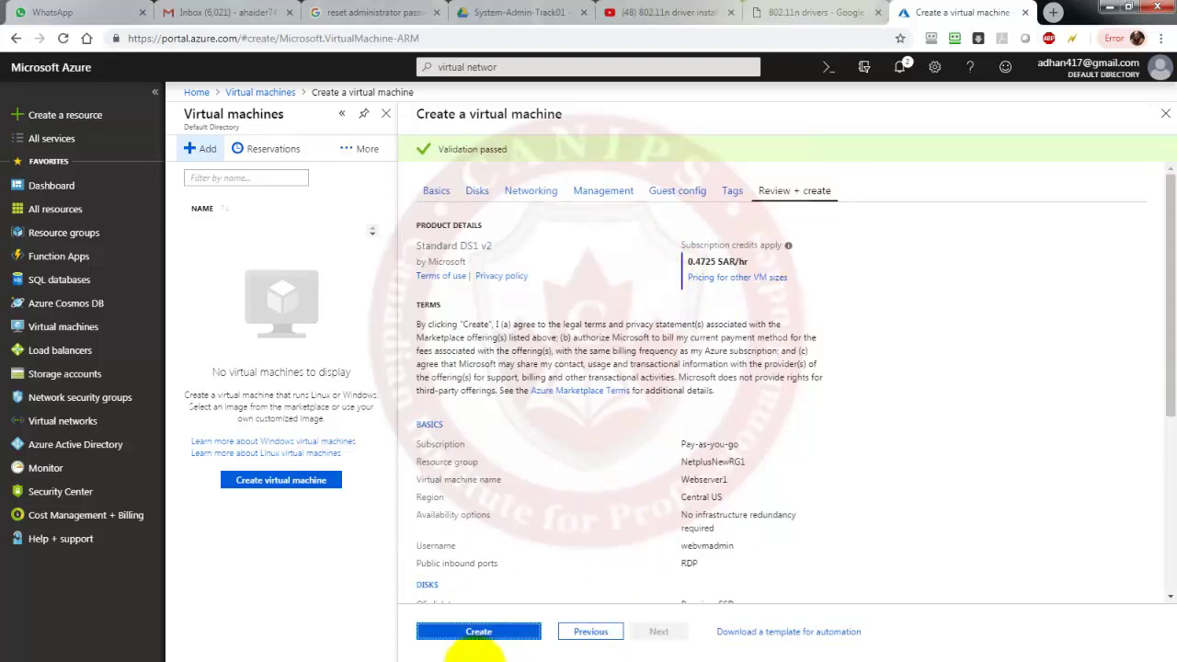
left_click(480, 630)
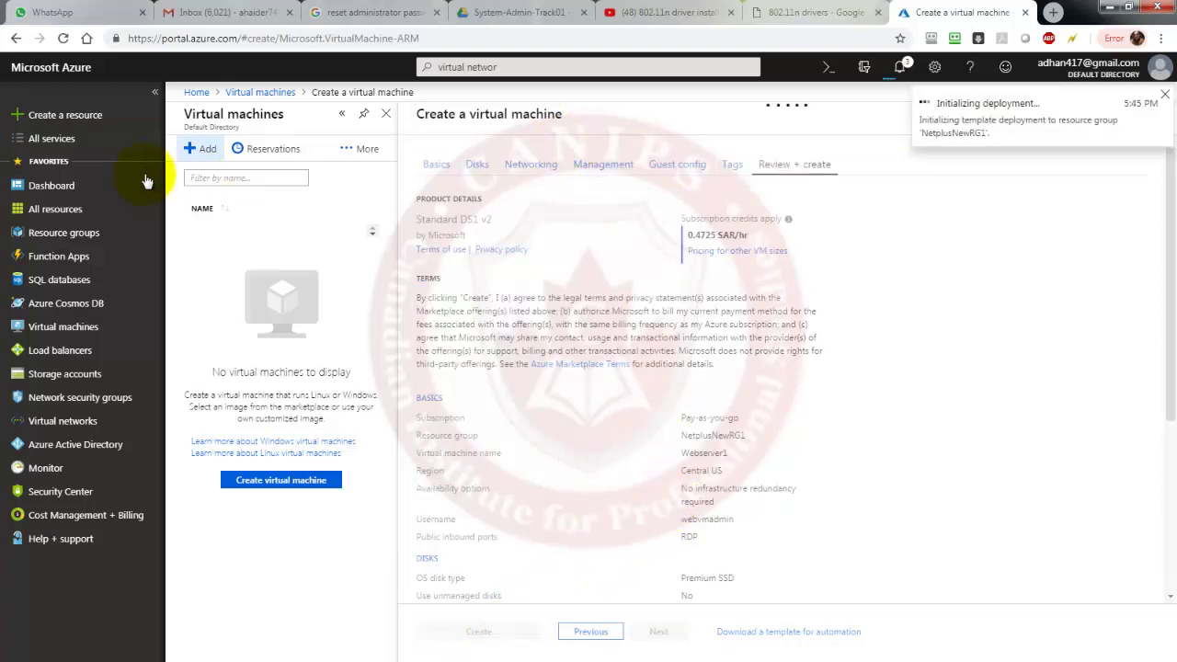
left_click(205, 152)
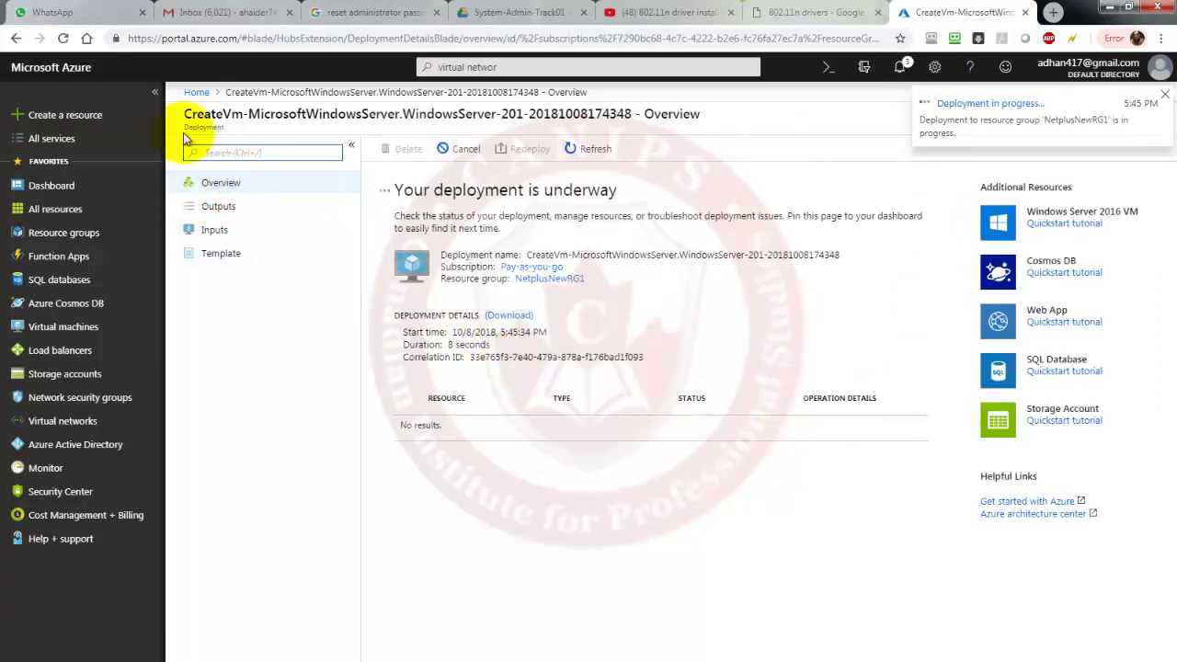
Step: Return to the virtual machines list and start a second virtual machine named AppServer1
left_click(70, 333)
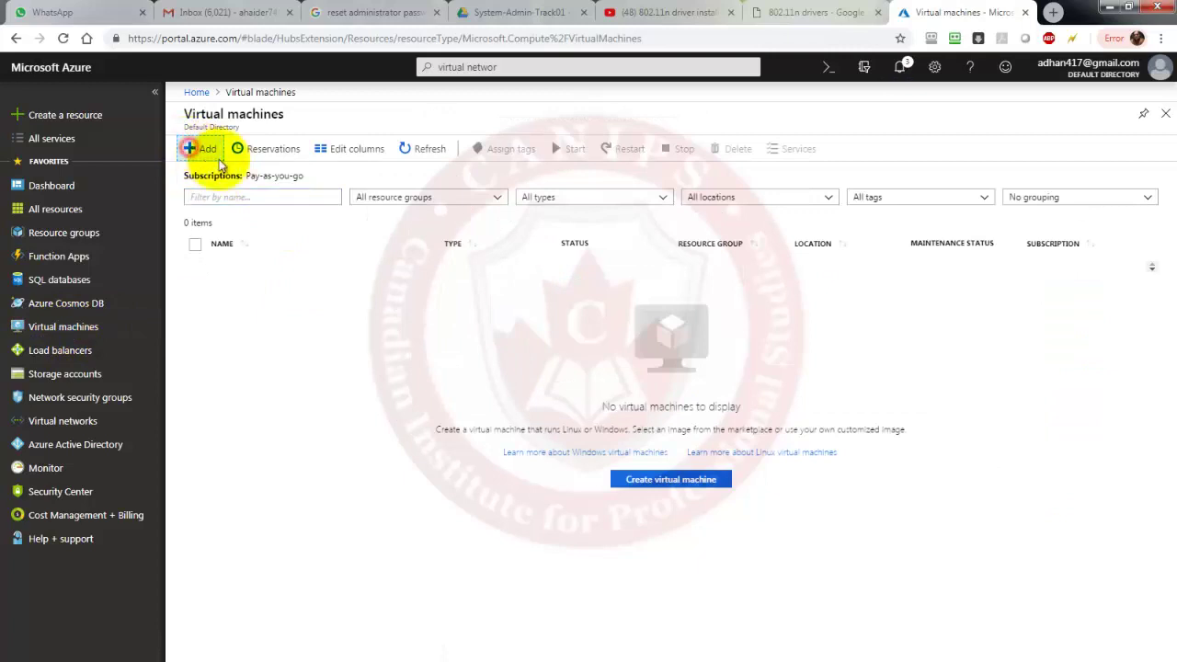
left_click(215, 155)
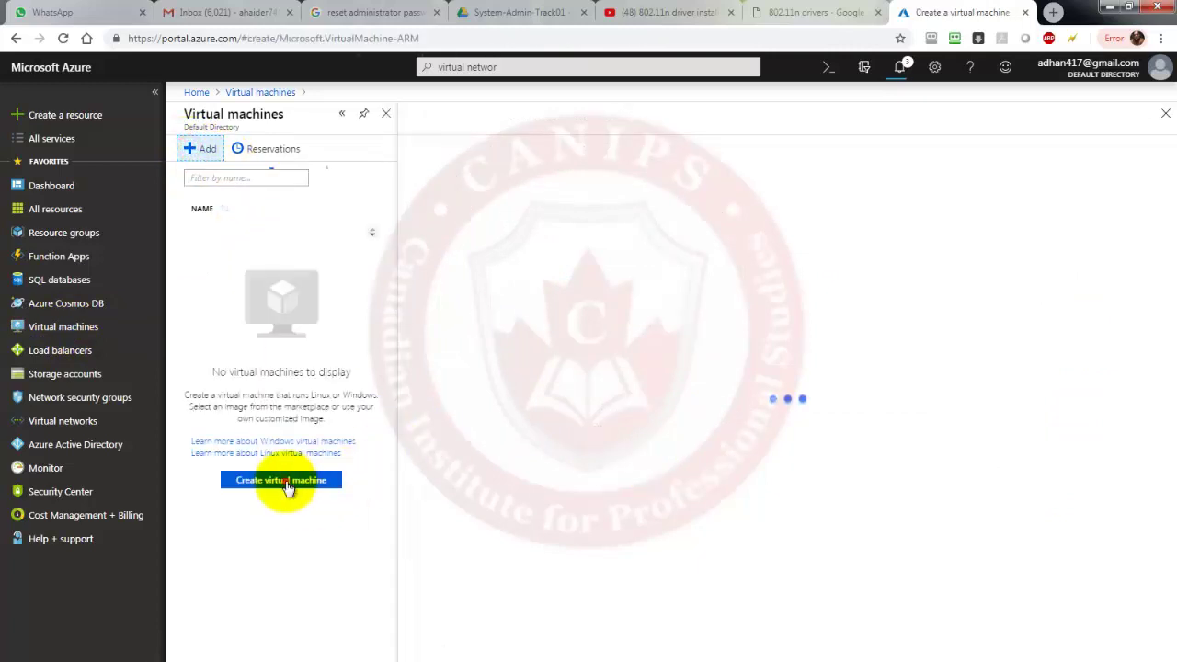
left_click(284, 481)
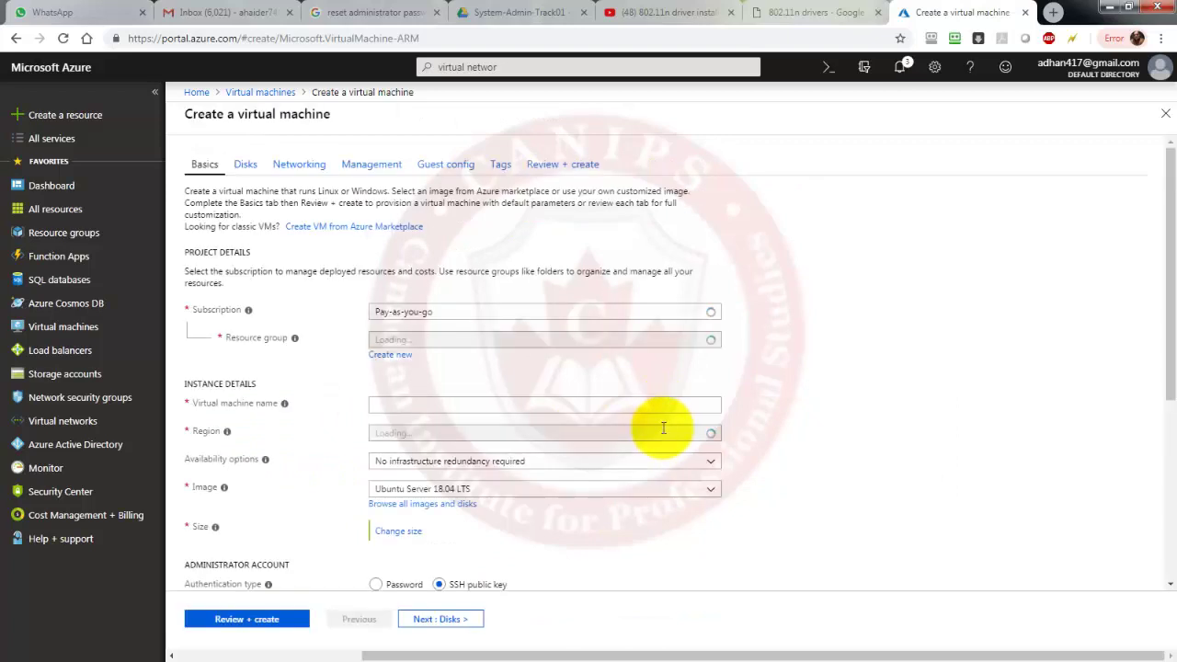
left_click(442, 405)
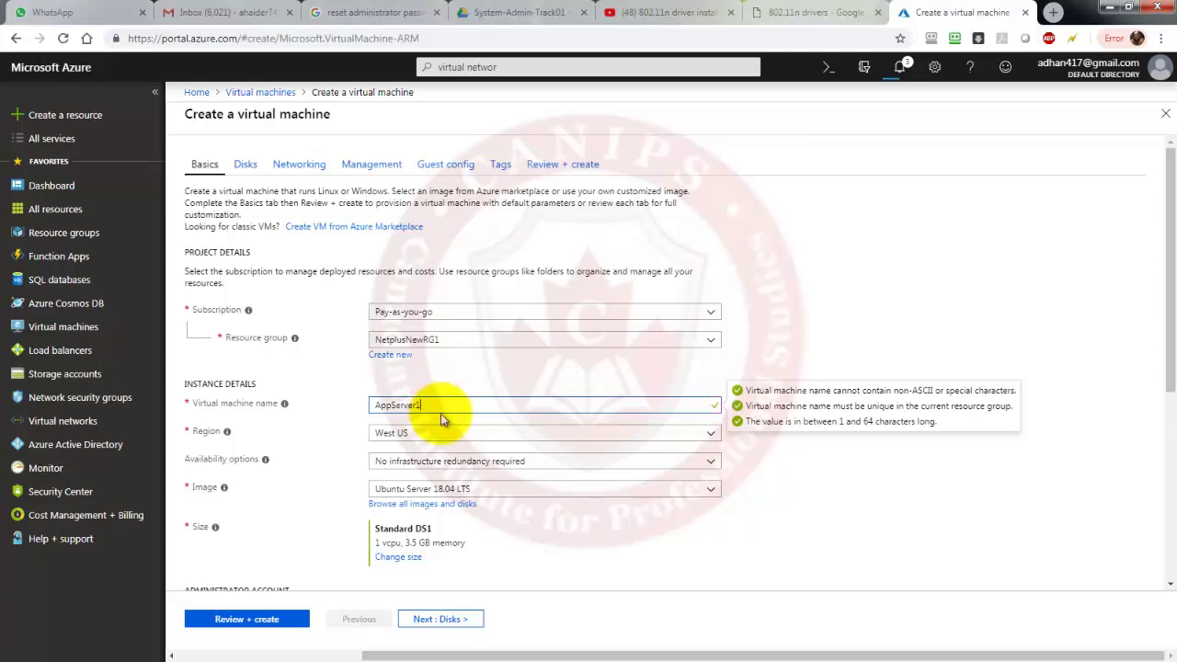
Step: Set AppServer1's region to Central US and its image to Windows Server 2016 Datacenter, reloading the portal page if it crashes
left_click(483, 432)
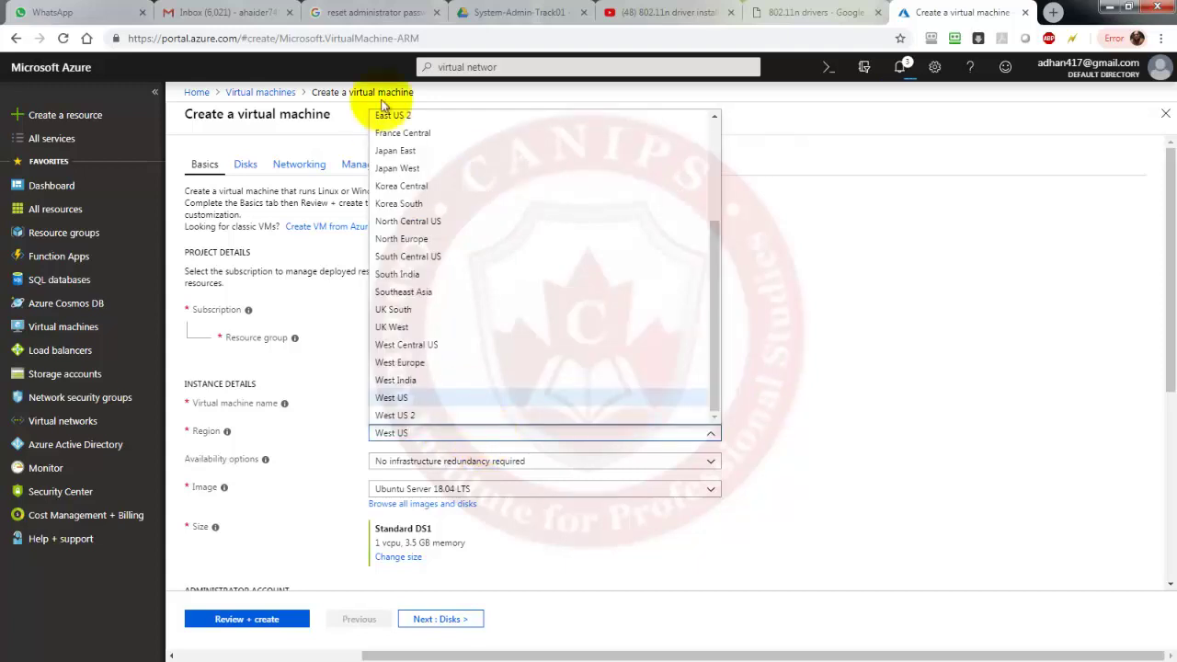
scroll(431, 225, "up", 3)
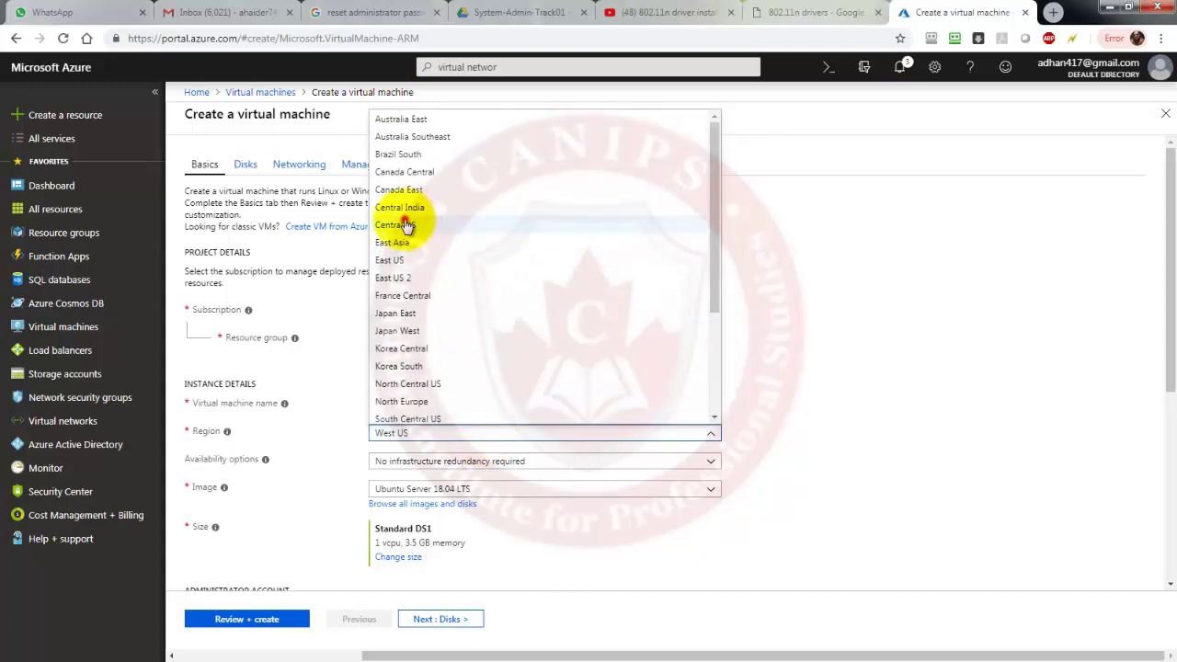
left_click(407, 226)
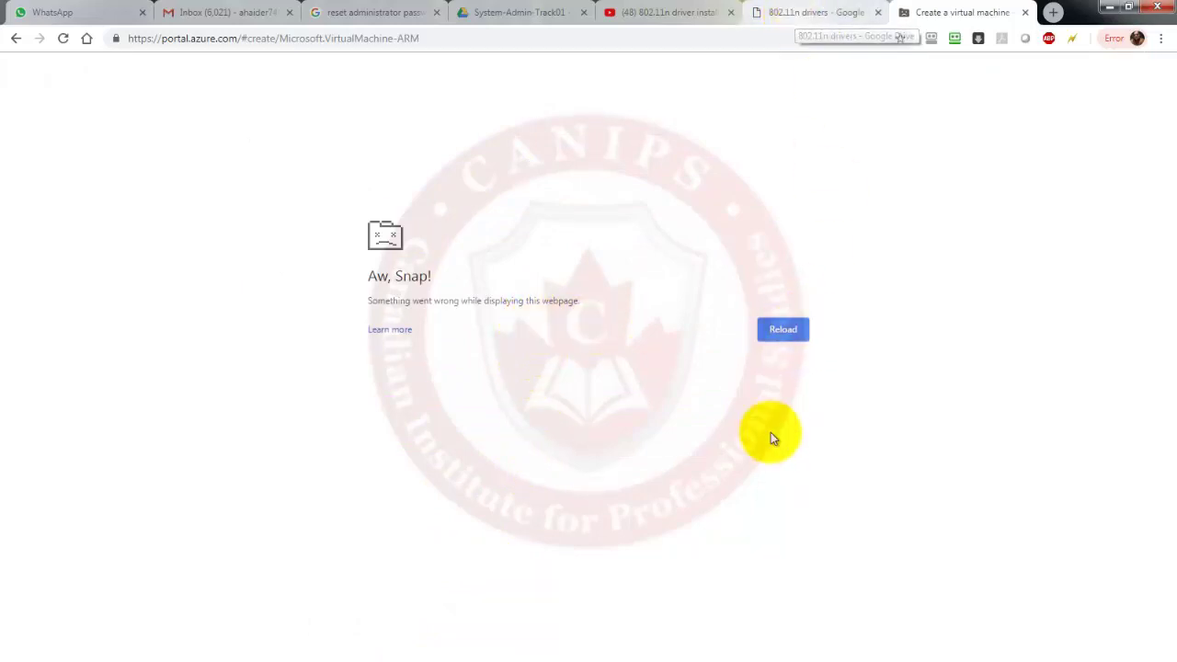
left_click(786, 331)
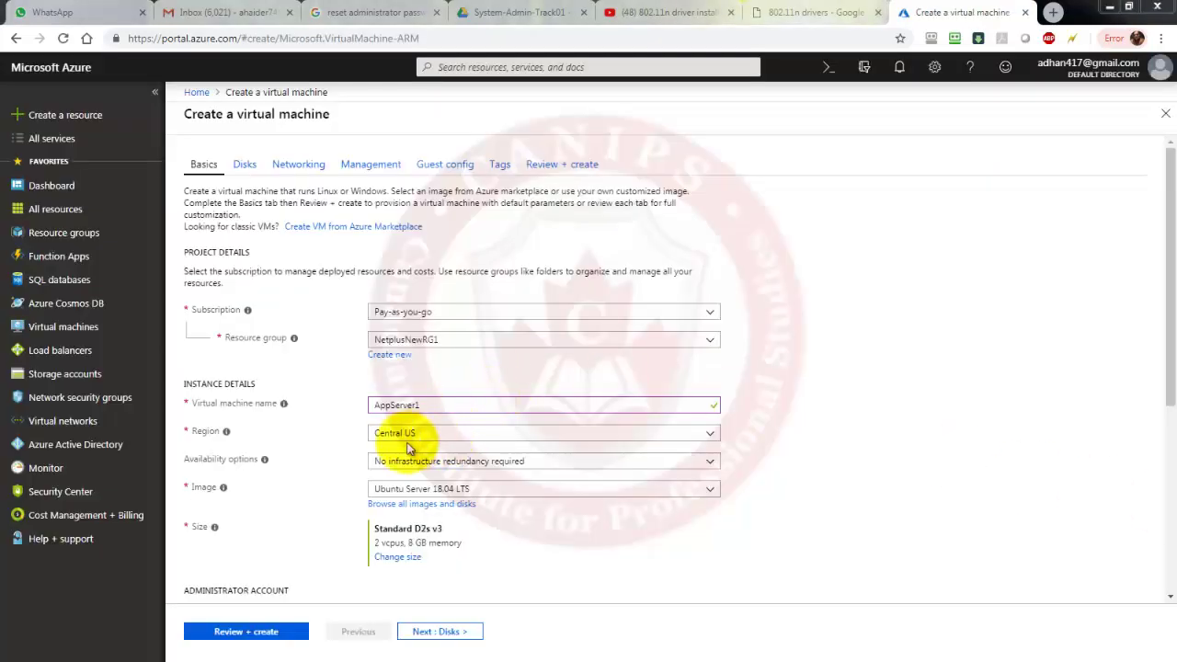
left_click(439, 491)
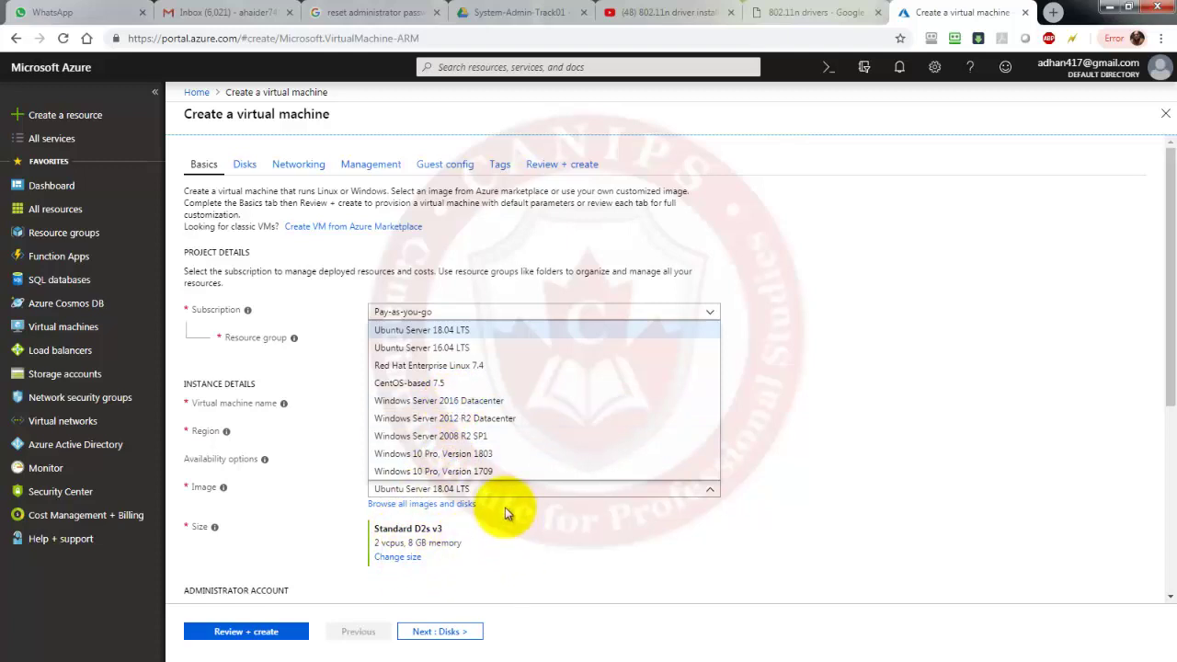
left_click(443, 401)
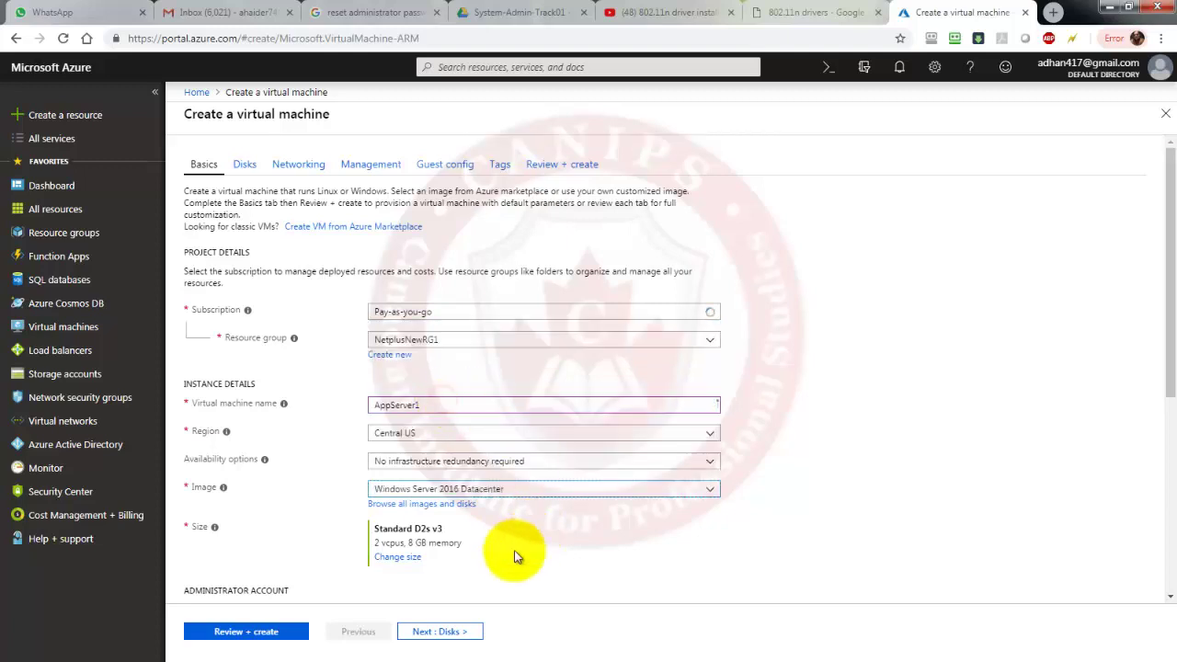
Step: Set the administrator username to webvmadmin, then enter and confirm the account password
scroll(494, 565, "down", 3)
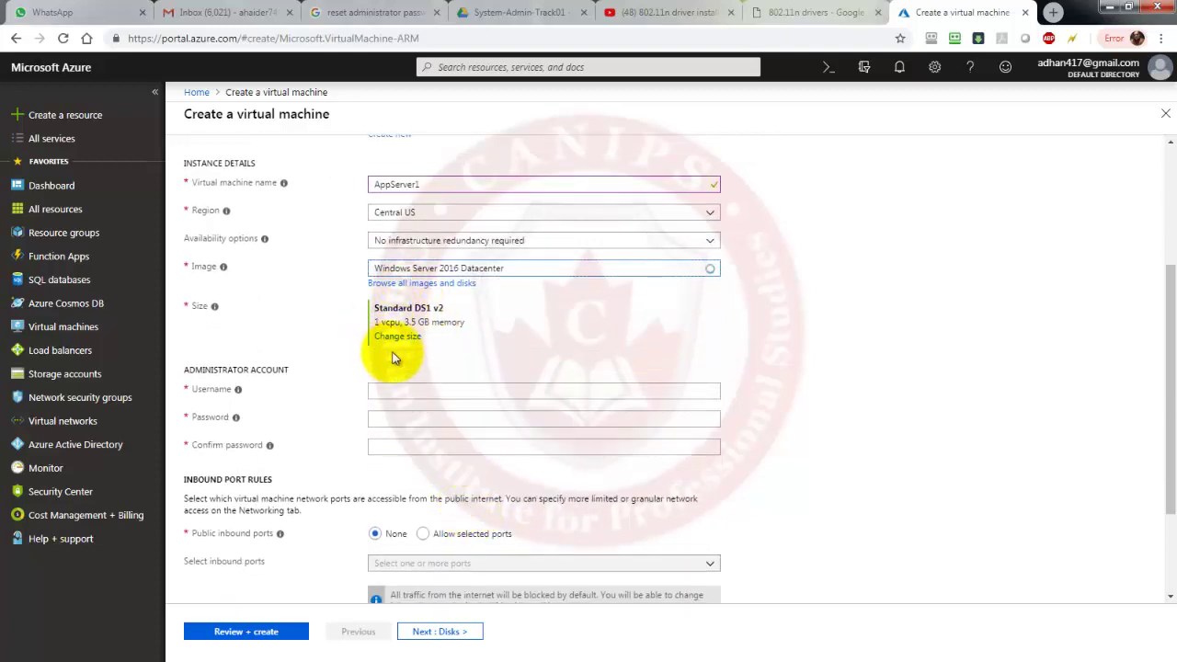
left_click(396, 389)
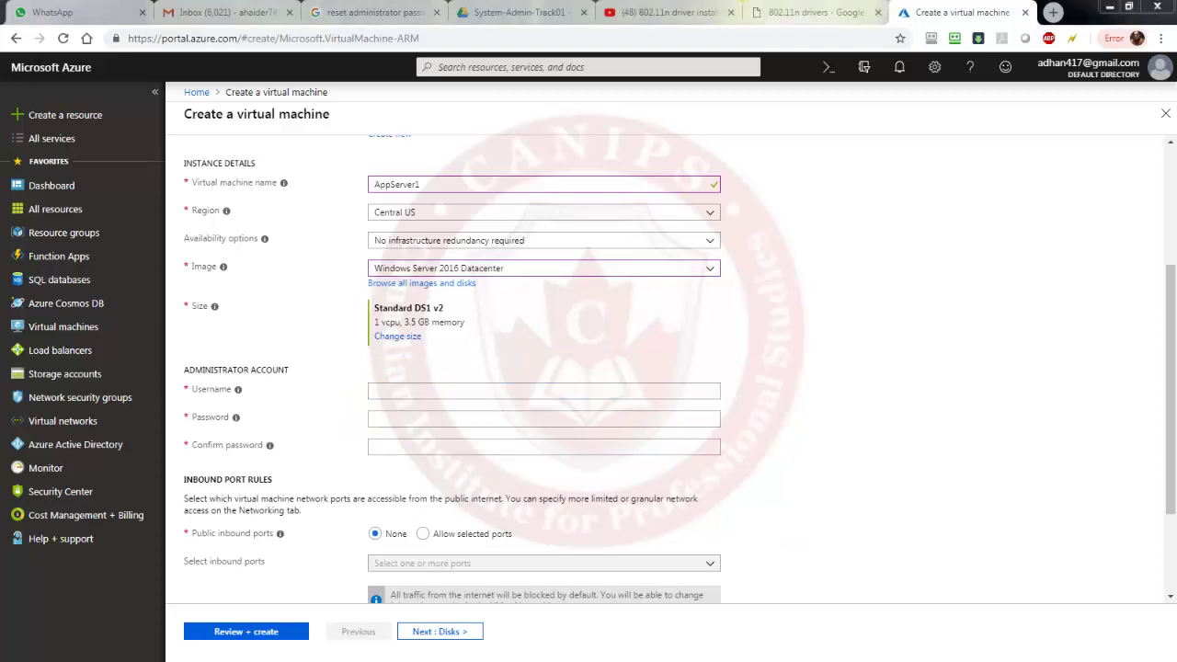
left_click(515, 390)
type("webvmadmin")
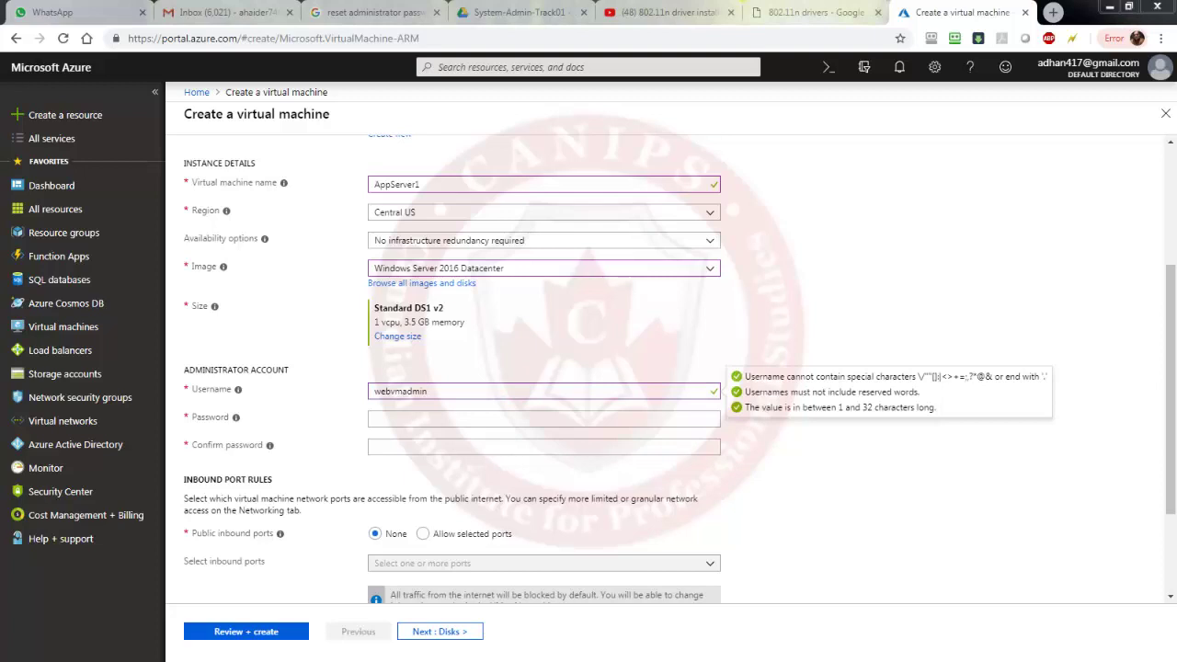
left_click(418, 416)
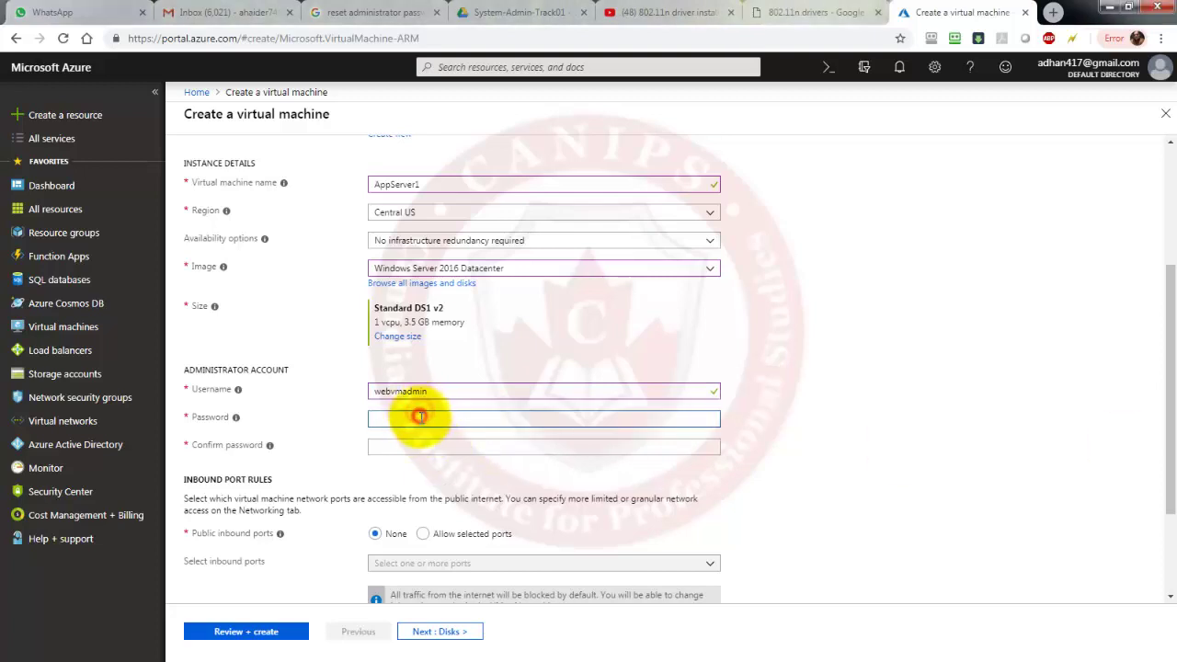
key("ctrl+v")
left_click(433, 447)
key("ctrl+v")
Step: Allow selected public inbound ports on AppServer1 and choose RDP
scroll(464, 552, "down", 1)
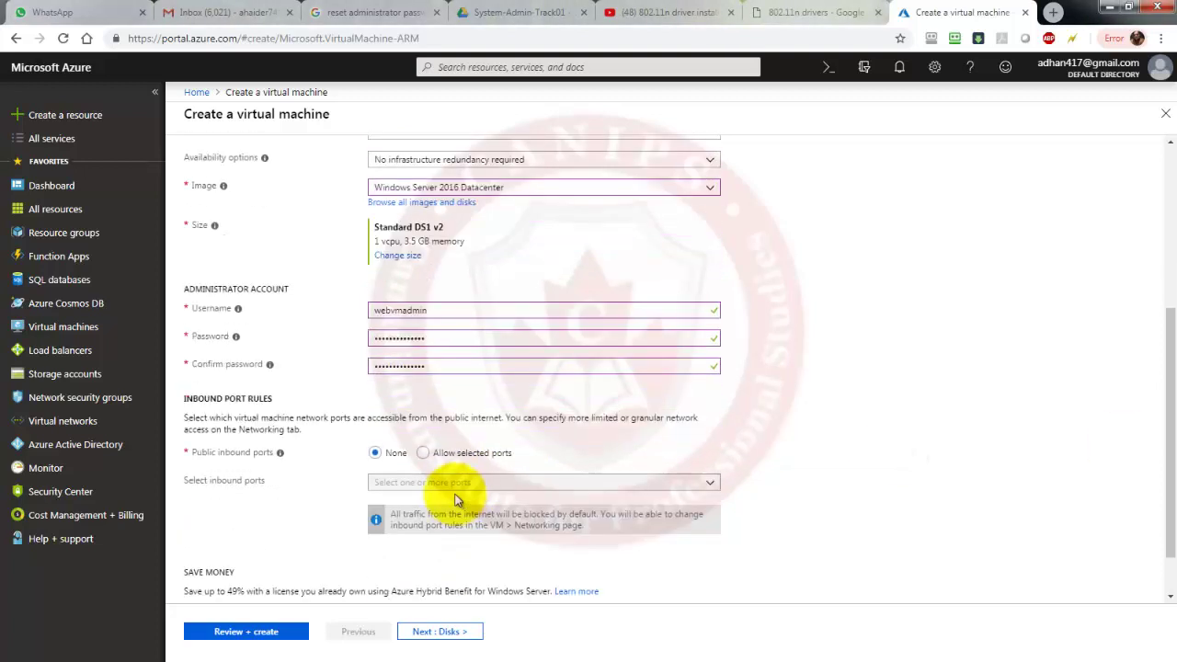
scroll(456, 499, "down", 1)
left_click(429, 390)
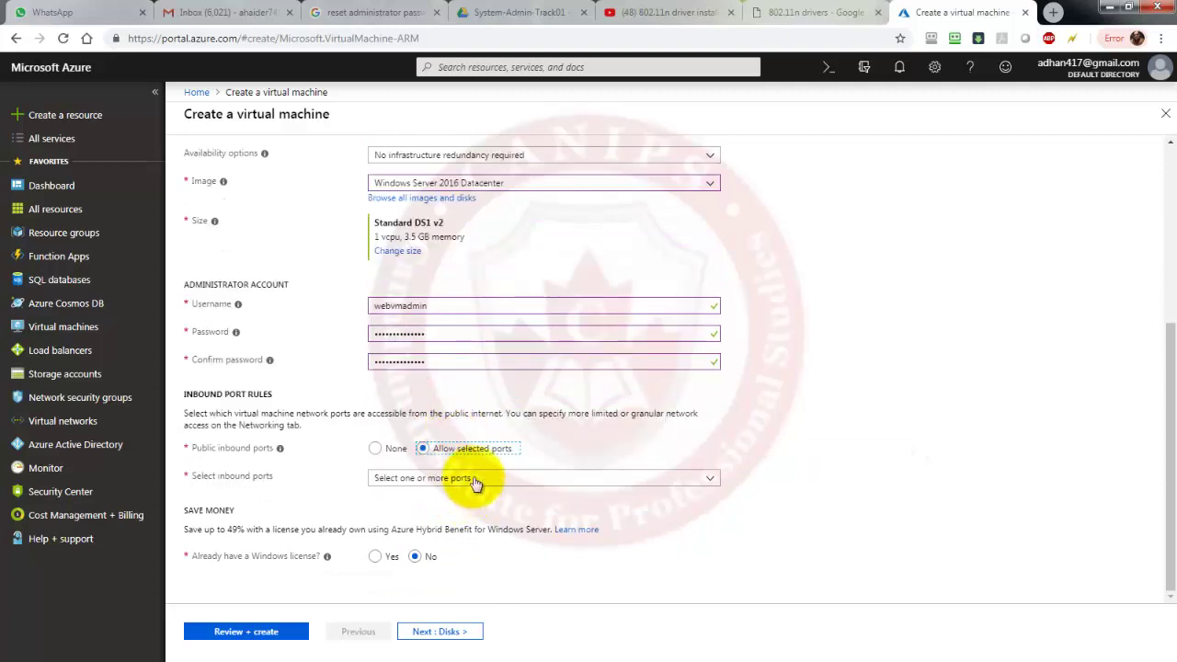
left_click(476, 480)
left_click(375, 550)
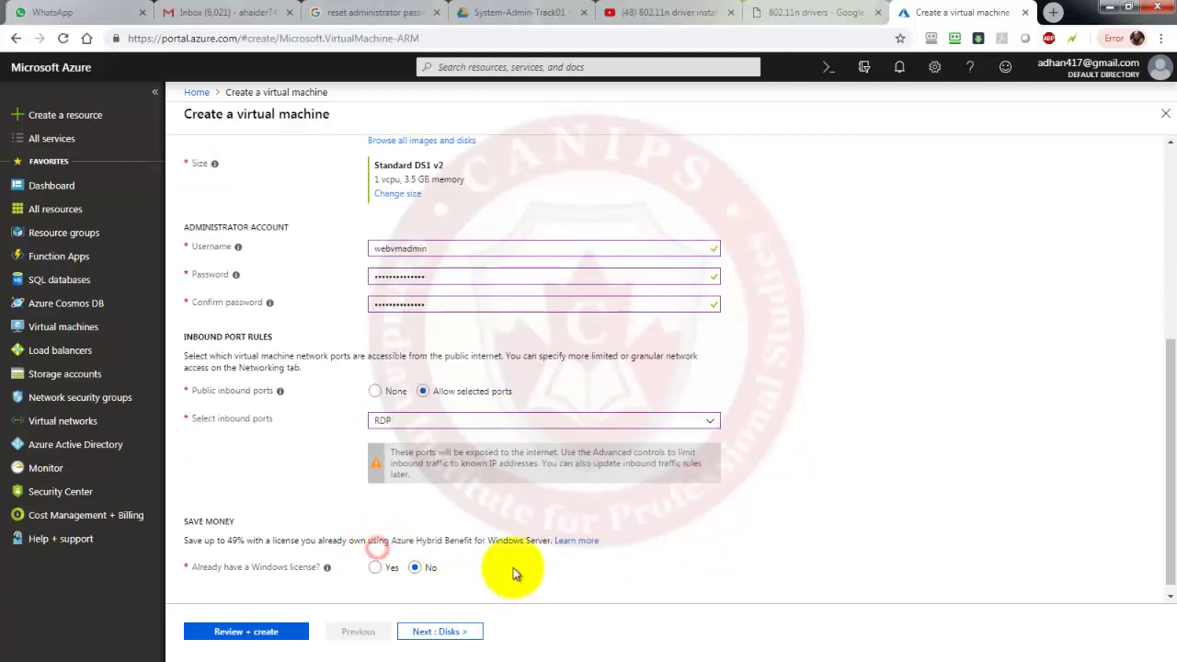
Step: Place AppServer1 on the AppServers1 subnet of the IT-Prod virtual network, then validate and deploy the virtual machine
left_click(286, 635)
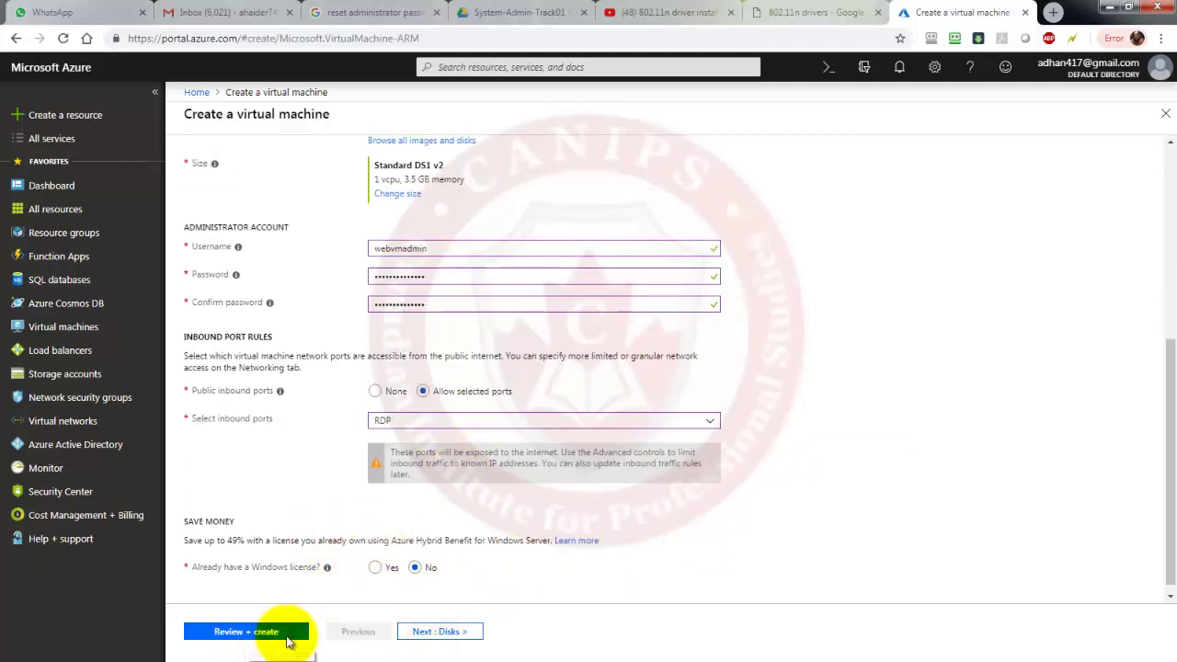
left_click(439, 633)
left_click(301, 167)
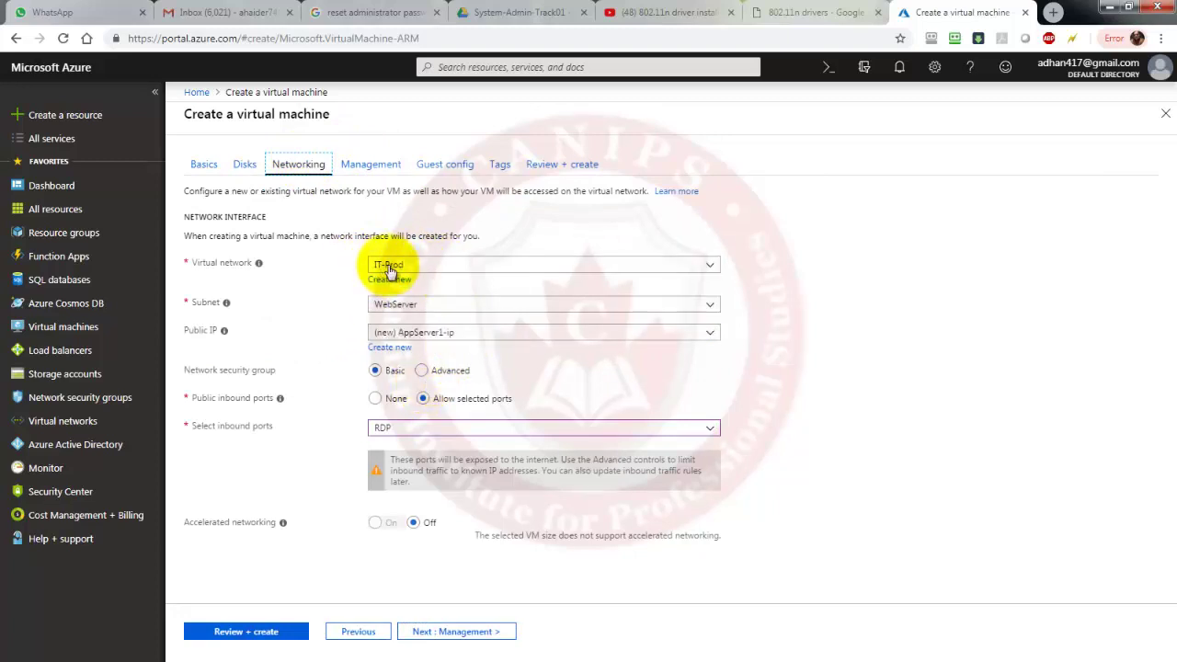
left_click(432, 304)
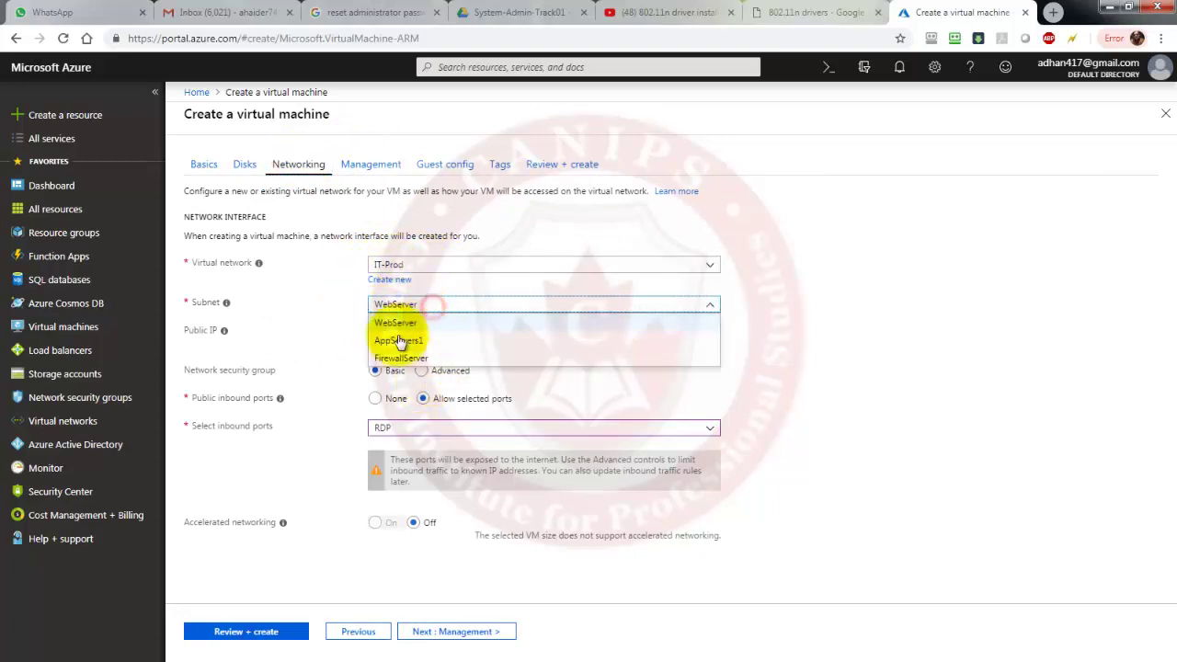
left_click(399, 340)
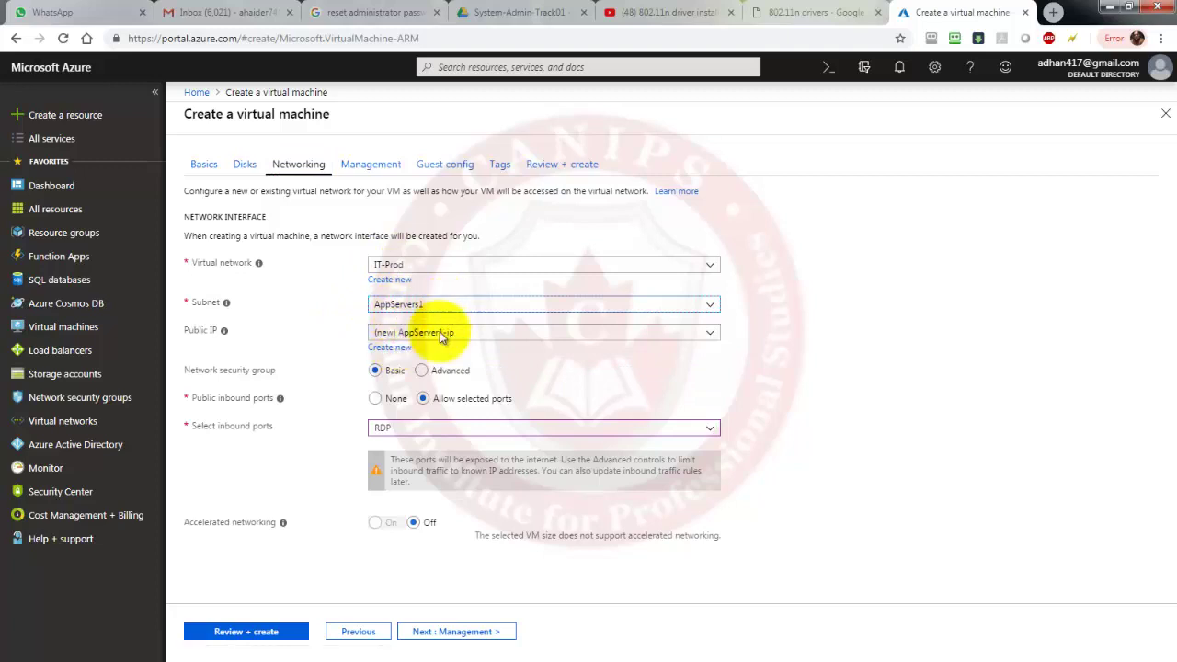
left_click(266, 635)
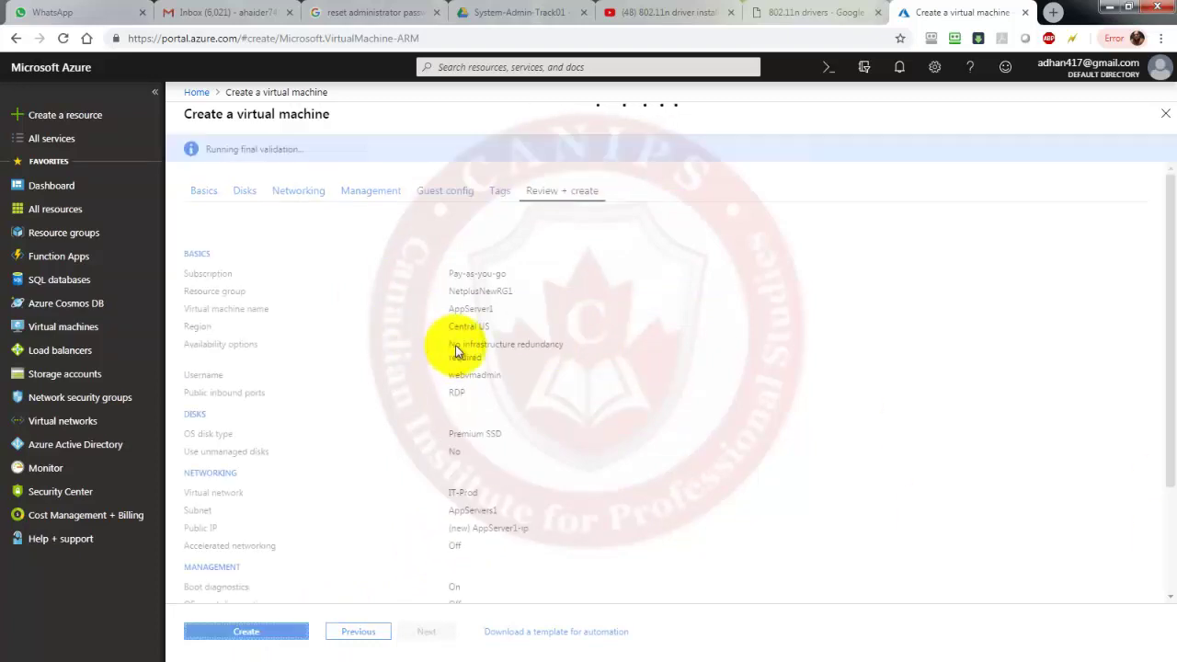
left_click(257, 634)
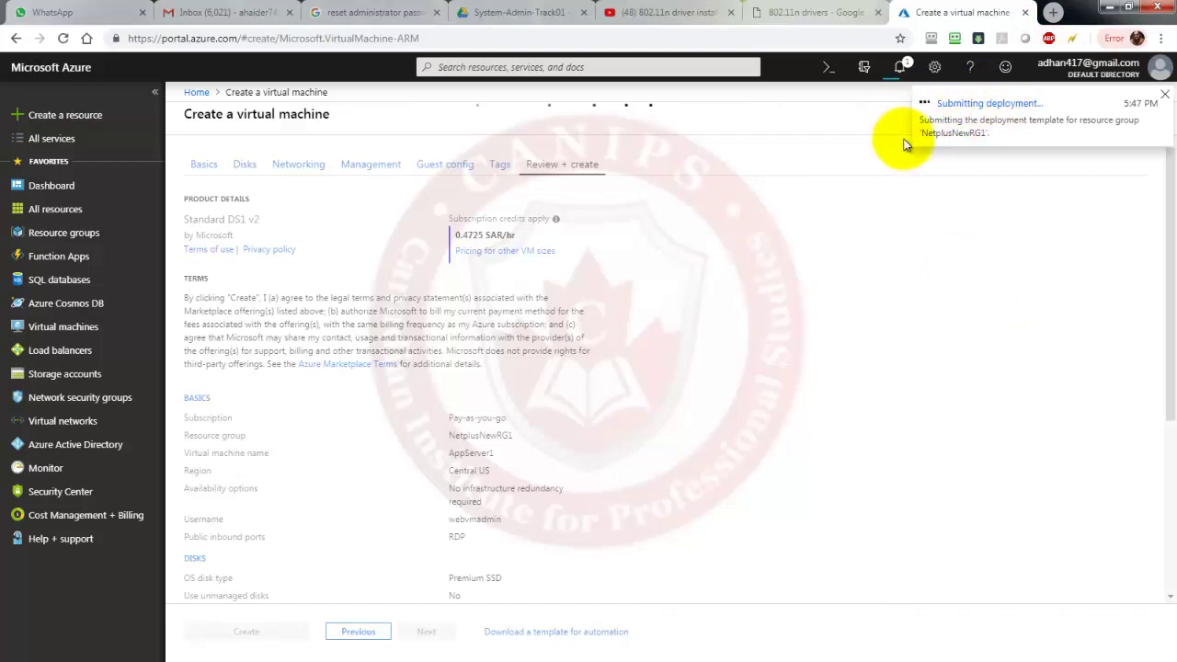
Step: Check the deployment's progress in the notifications and the activity log
left_click(903, 67)
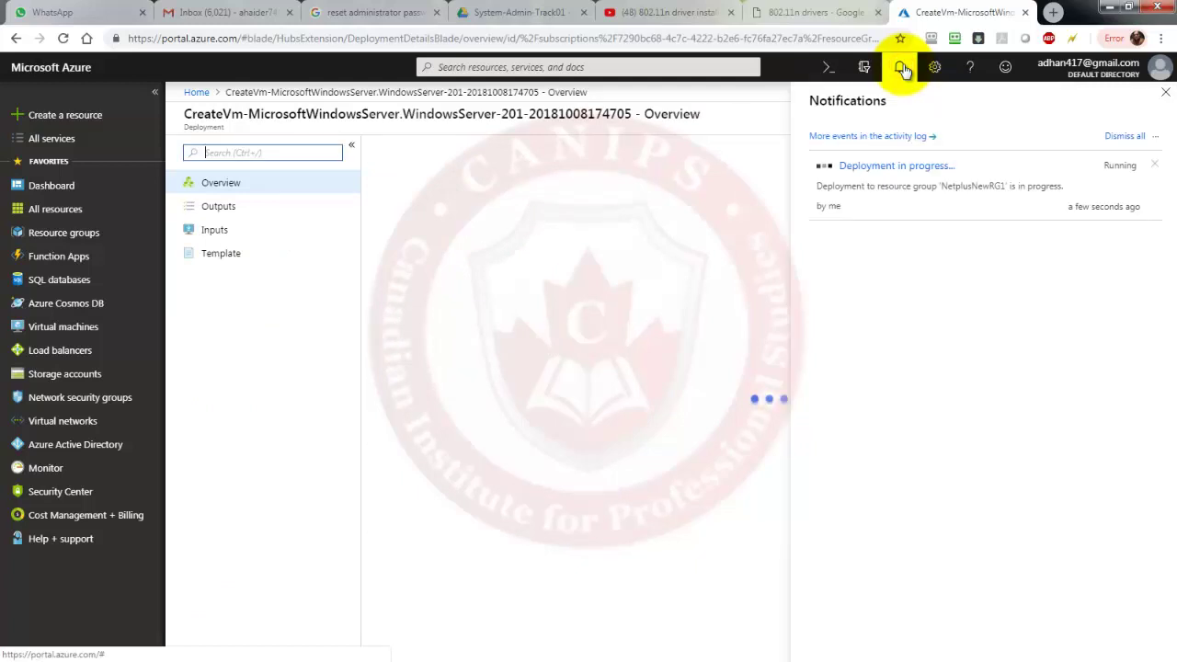
left_click(890, 137)
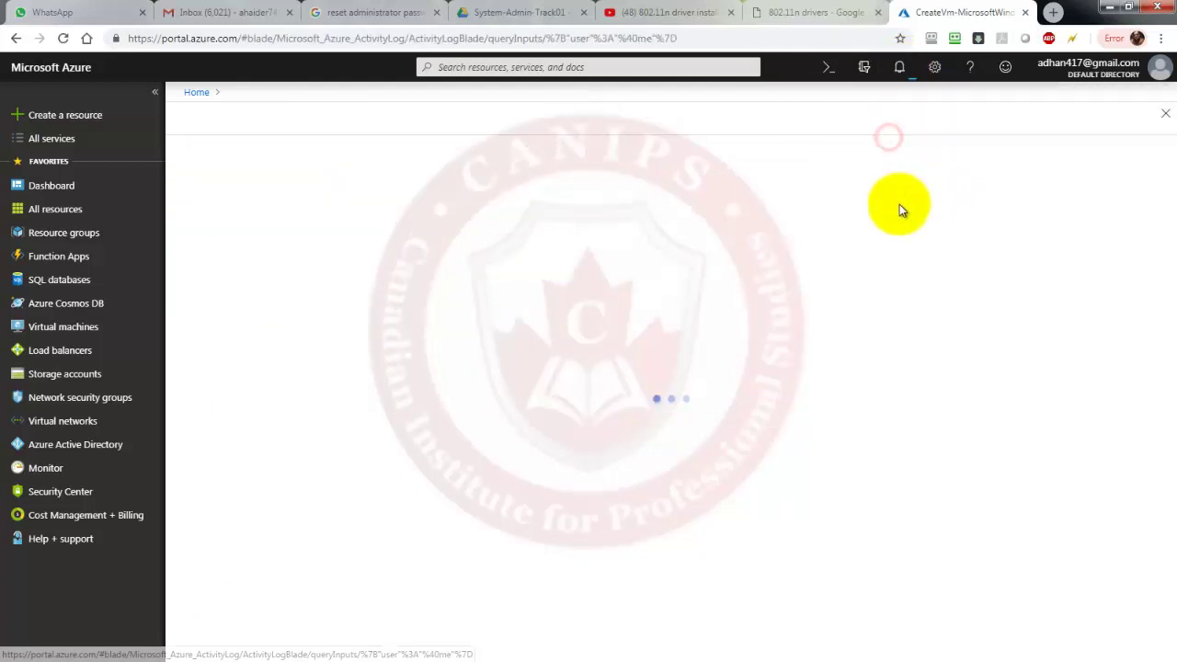
left_click(899, 73)
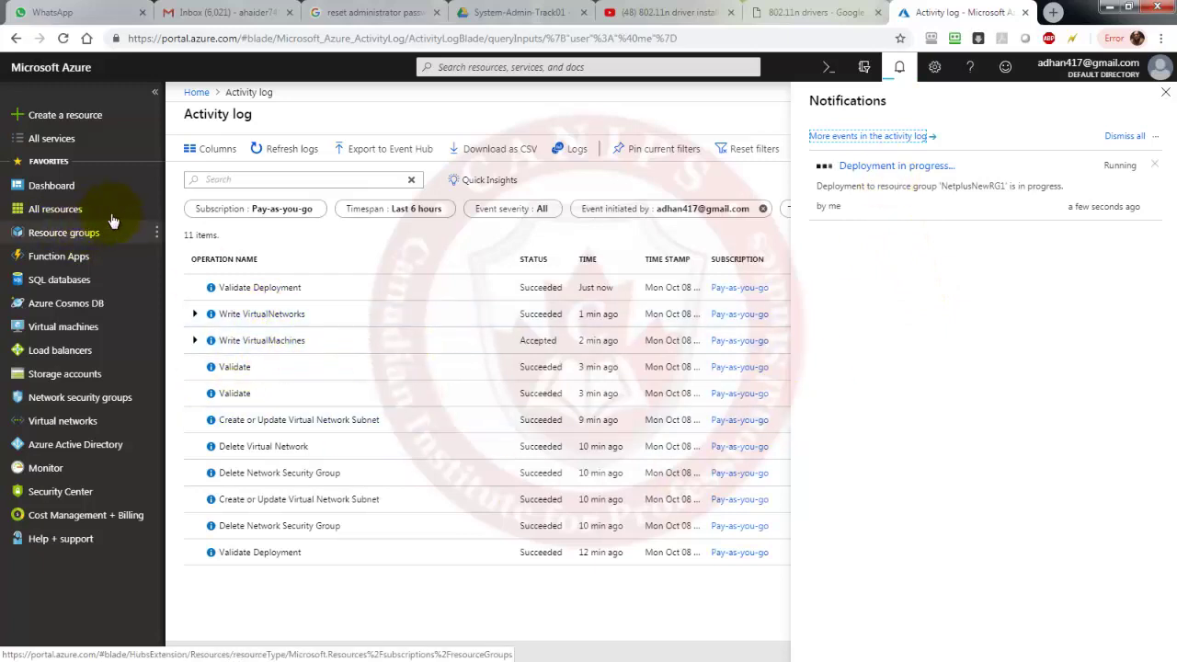
Step: Open the Webserver1 virtual machine's overview from the virtual machines list and check the deployment notification
left_click(64, 327)
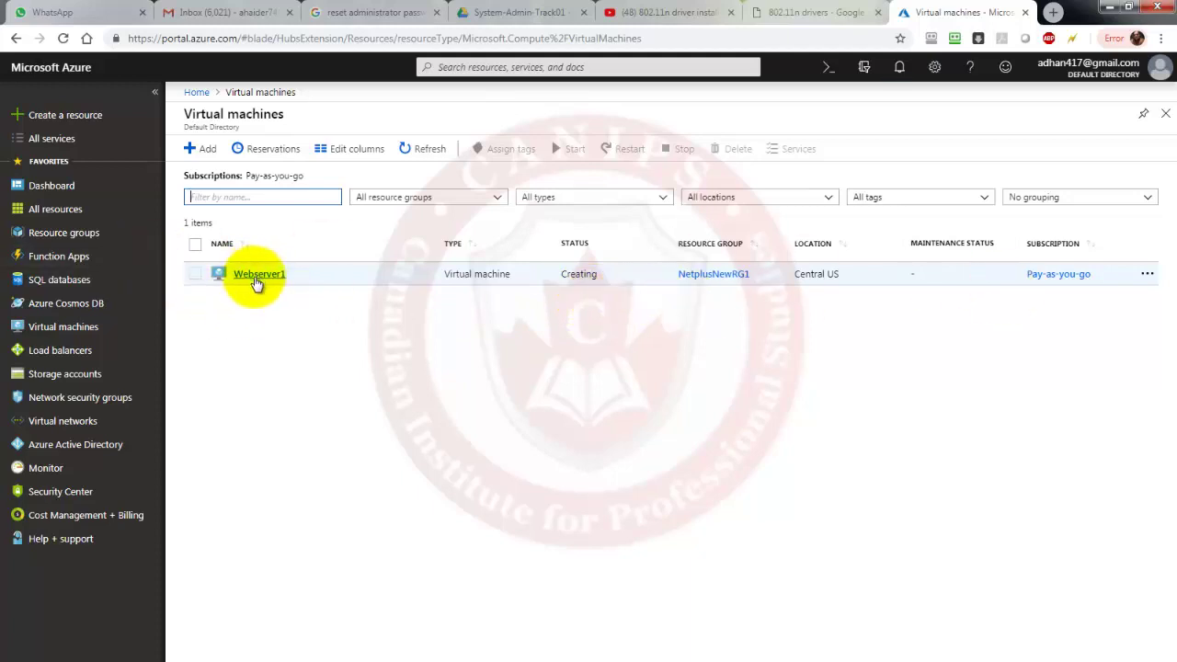
left_click(255, 277)
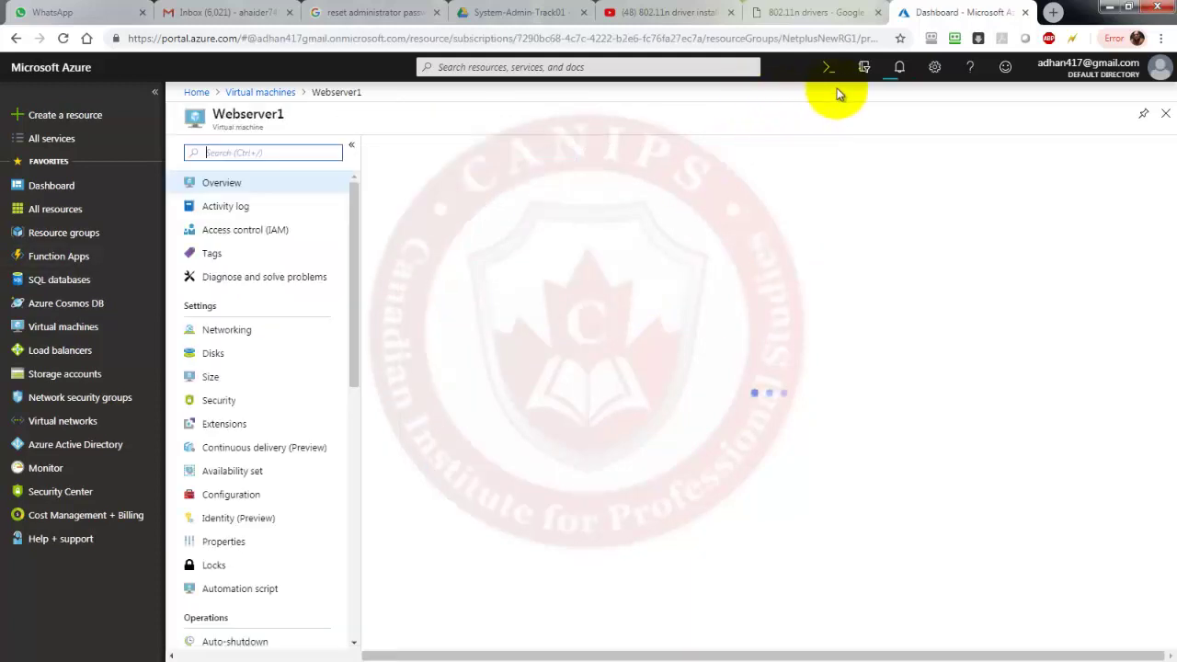
left_click(900, 71)
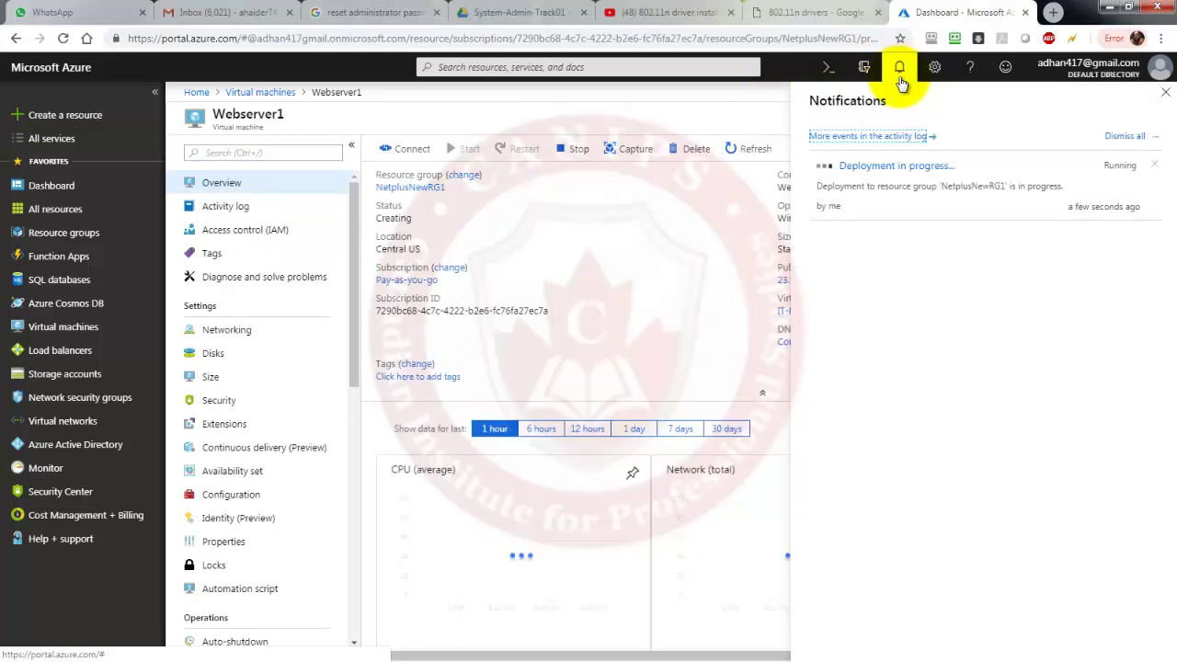
left_click(571, 235)
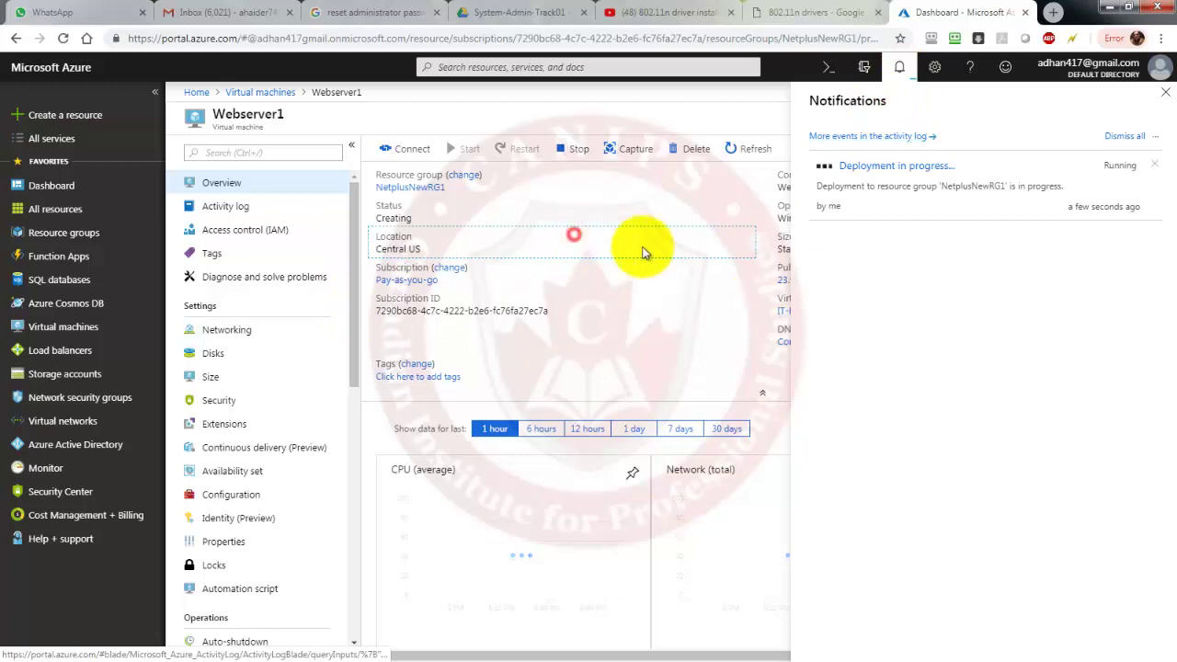
left_click(1164, 93)
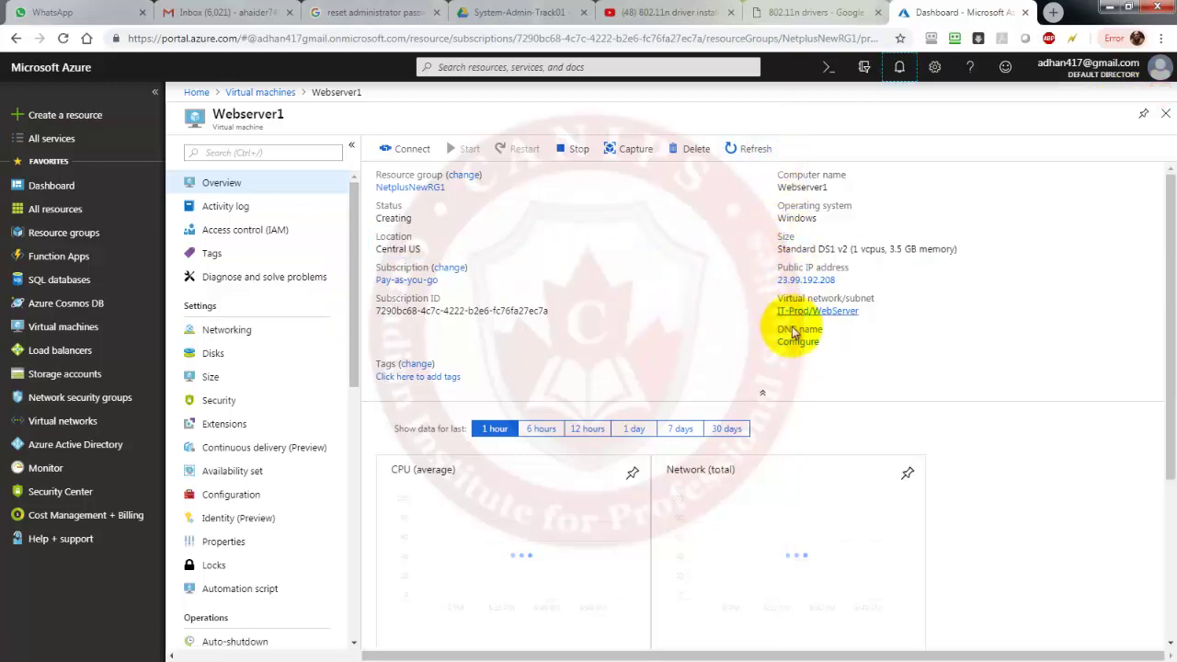
Step: Download Webserver1's RDP connection file for its public IP address on port 3389 and save it as Webserver1.rdp
left_click(393, 151)
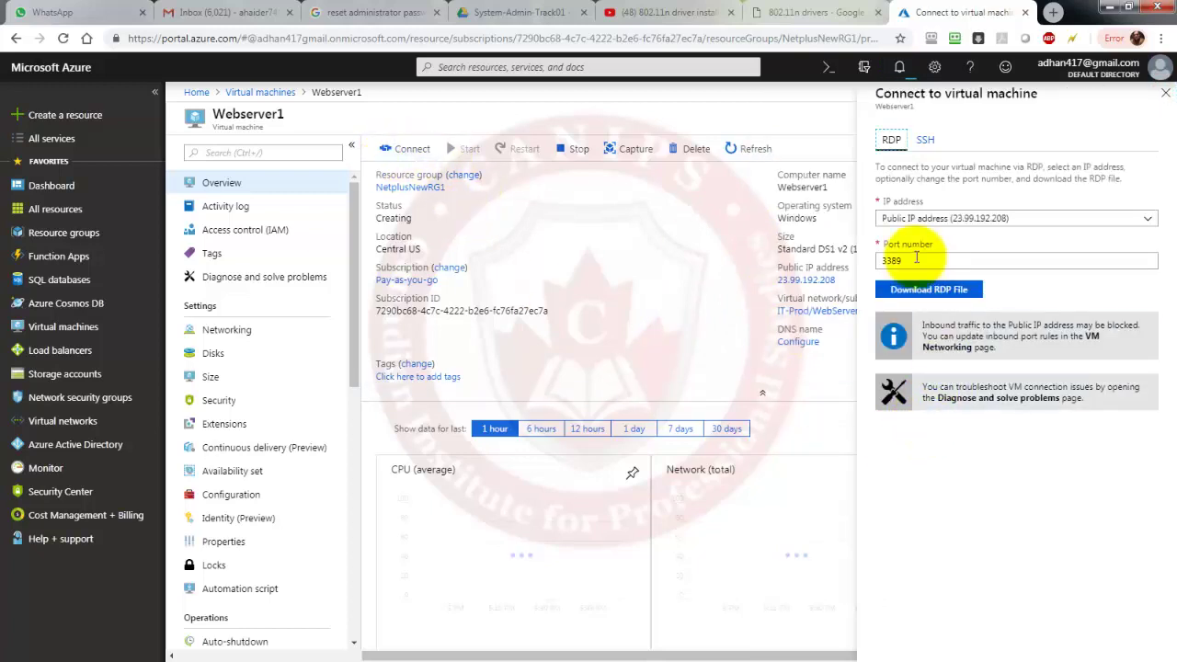
left_click(928, 289)
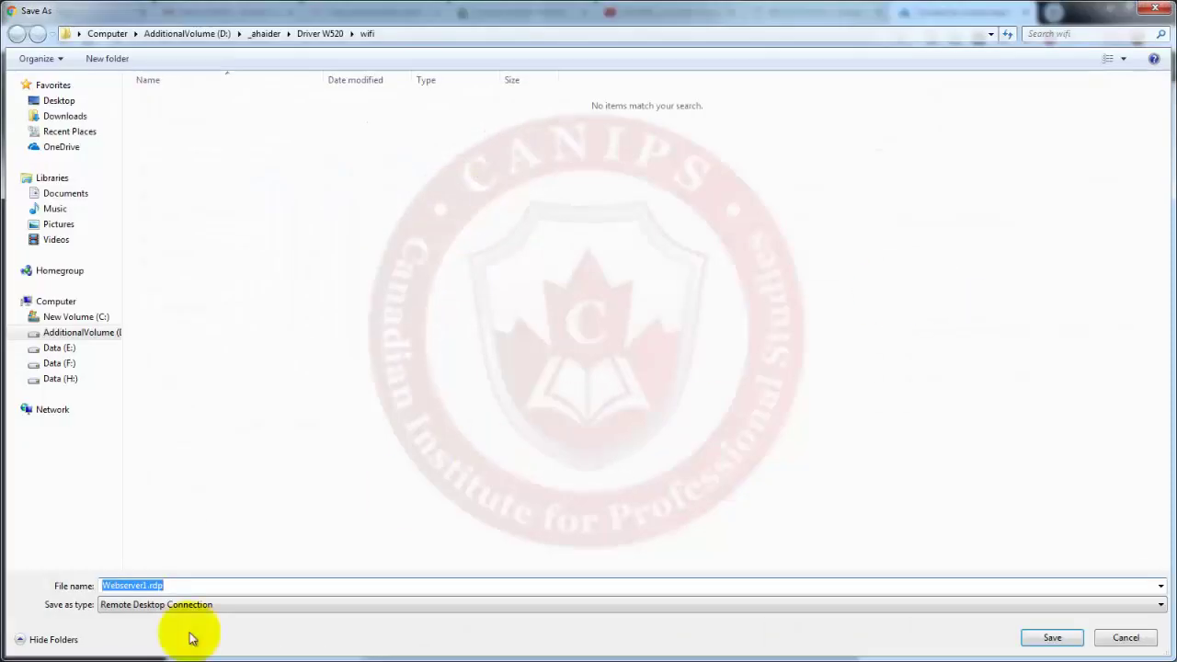
left_click(1051, 639)
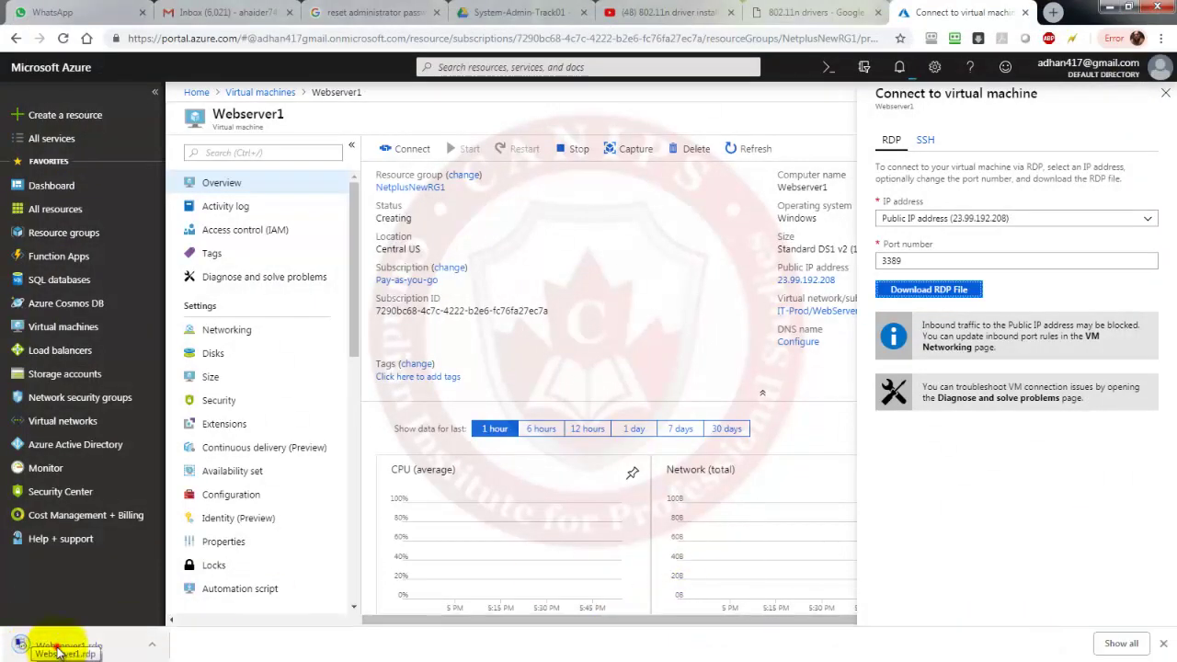
Step: Open the downloaded Webserver1.rdp file and accept connecting despite the unknown publisher
left_click(57, 651)
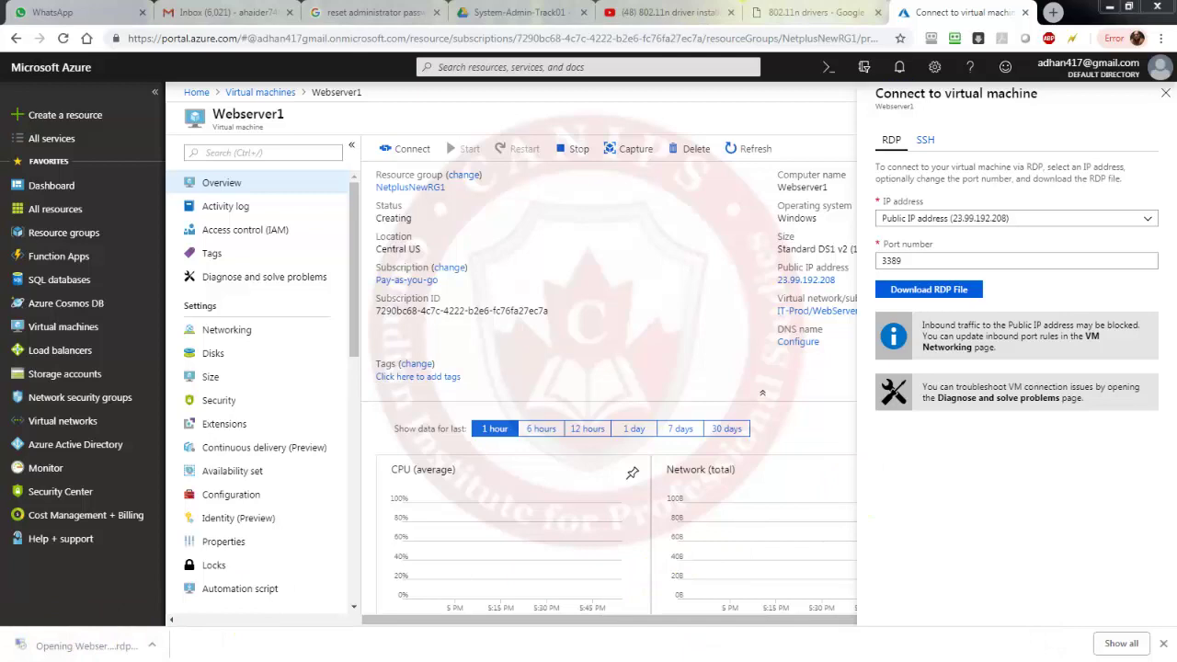
left_click_drag(1047, 192, 603, 207)
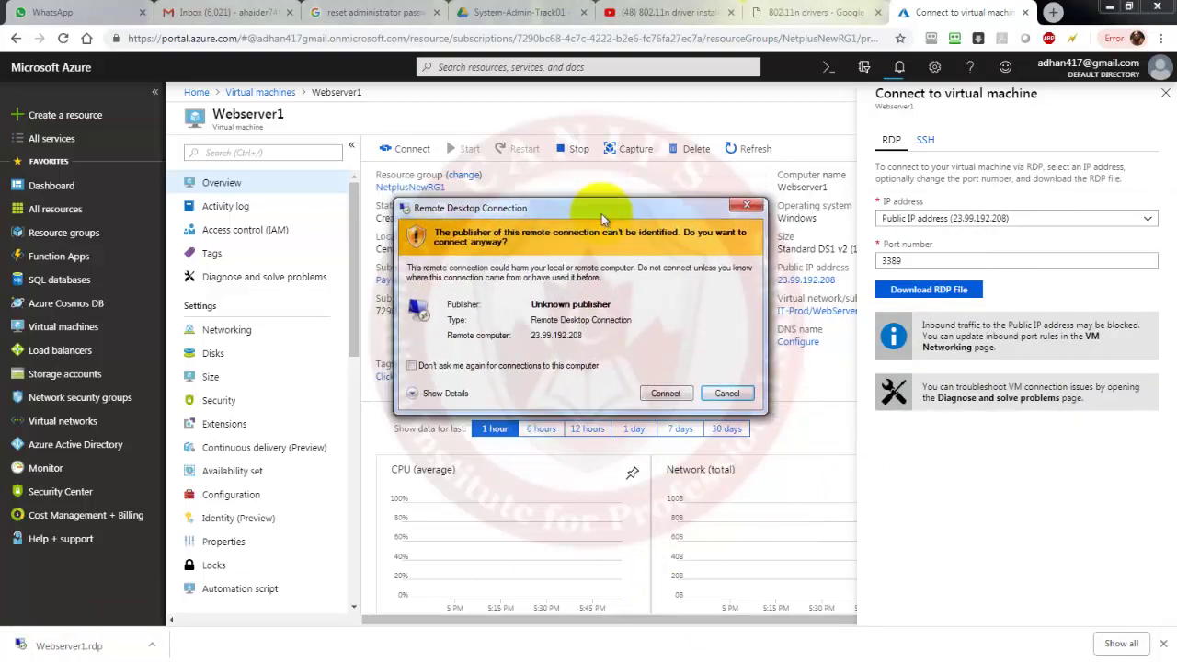
left_click(665, 393)
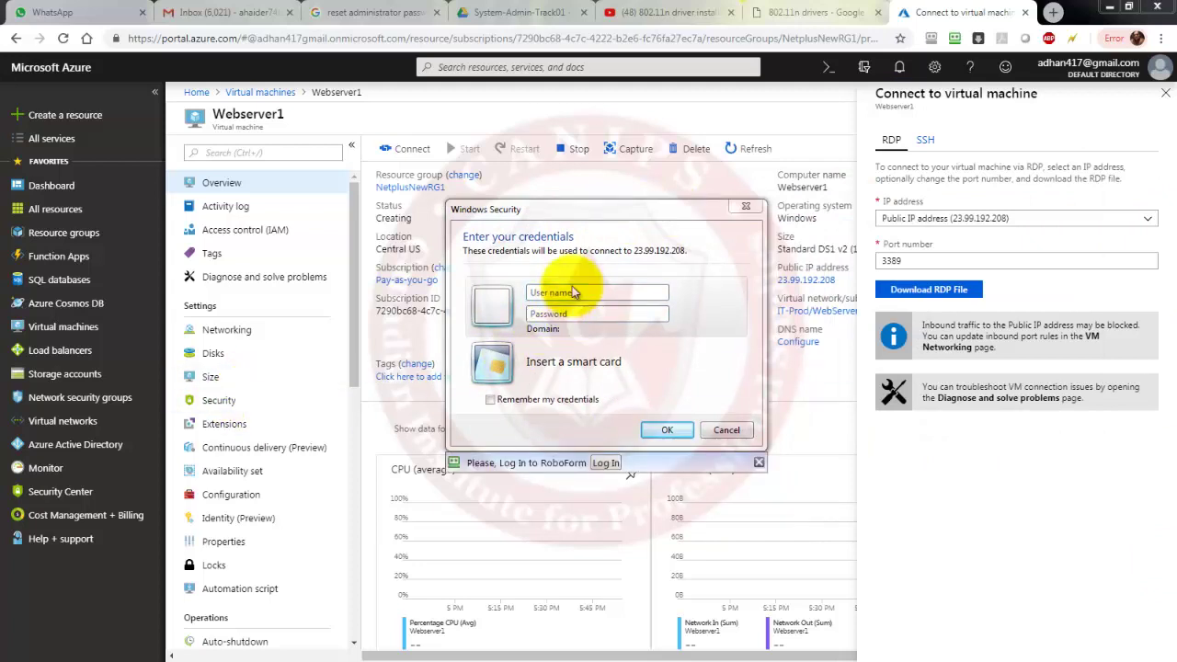
Step: Sign in to the Webserver1 remote desktop session as webvmadmin with the account password
left_click(572, 293)
type("webvmadmin")
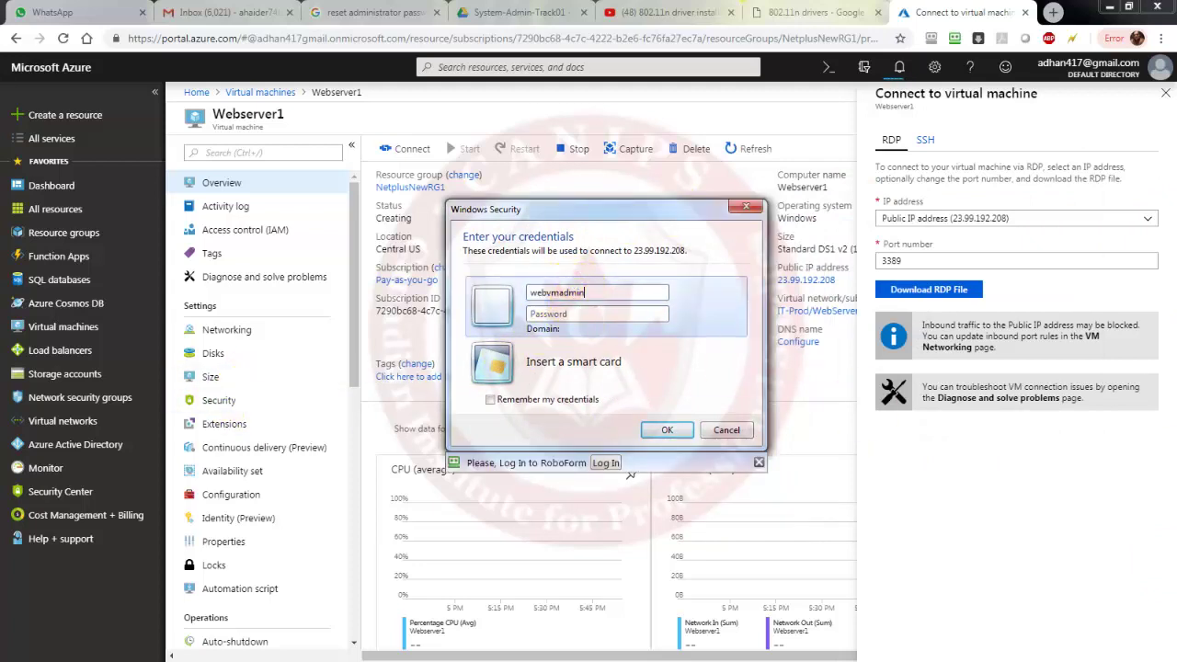
left_click(578, 314)
key("ctrl+v")
left_click(668, 432)
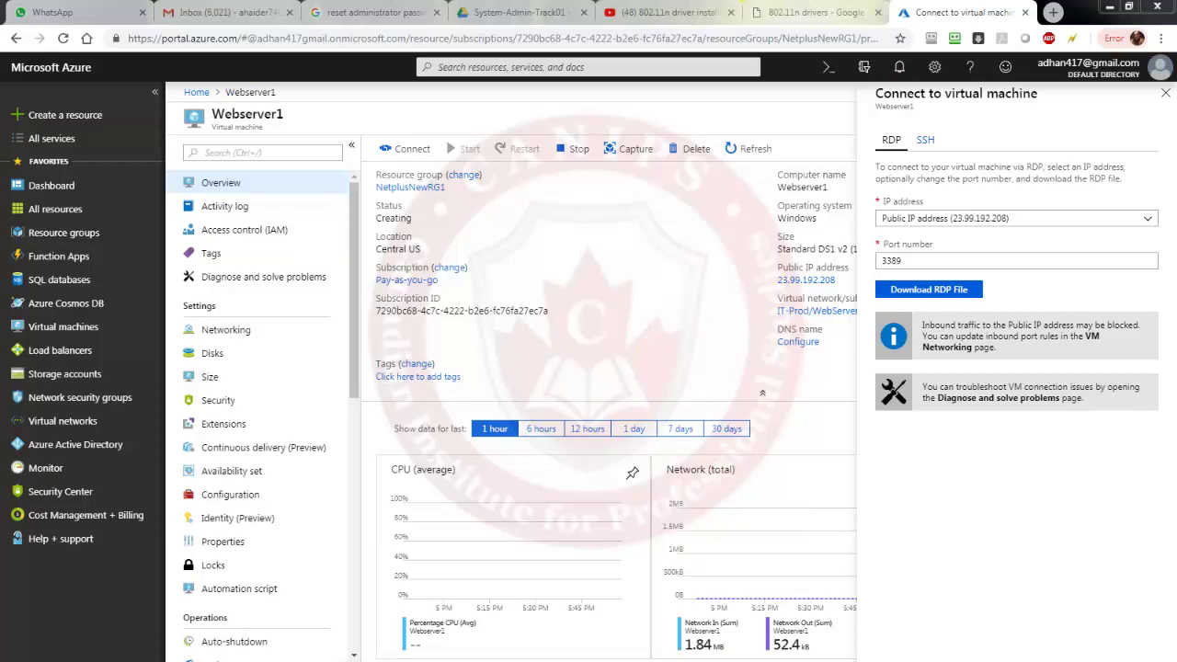
Step: Reposition the Webserver1 remote desktop window and enlarge it to show the full session
left_click_drag(685, 80, 523, 94)
double_click(523, 94)
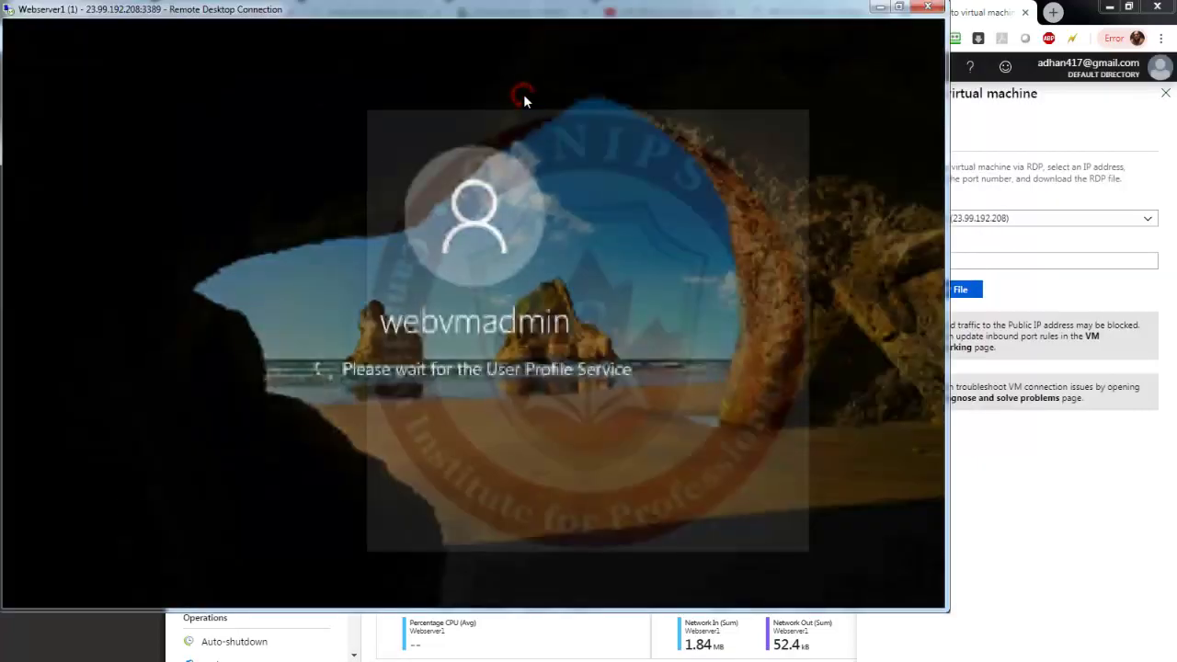
Step: Return to the Azure portal, open AppServer1 from all resources, and download its RDP file for the public IP address on port 3389
left_click(1060, 520)
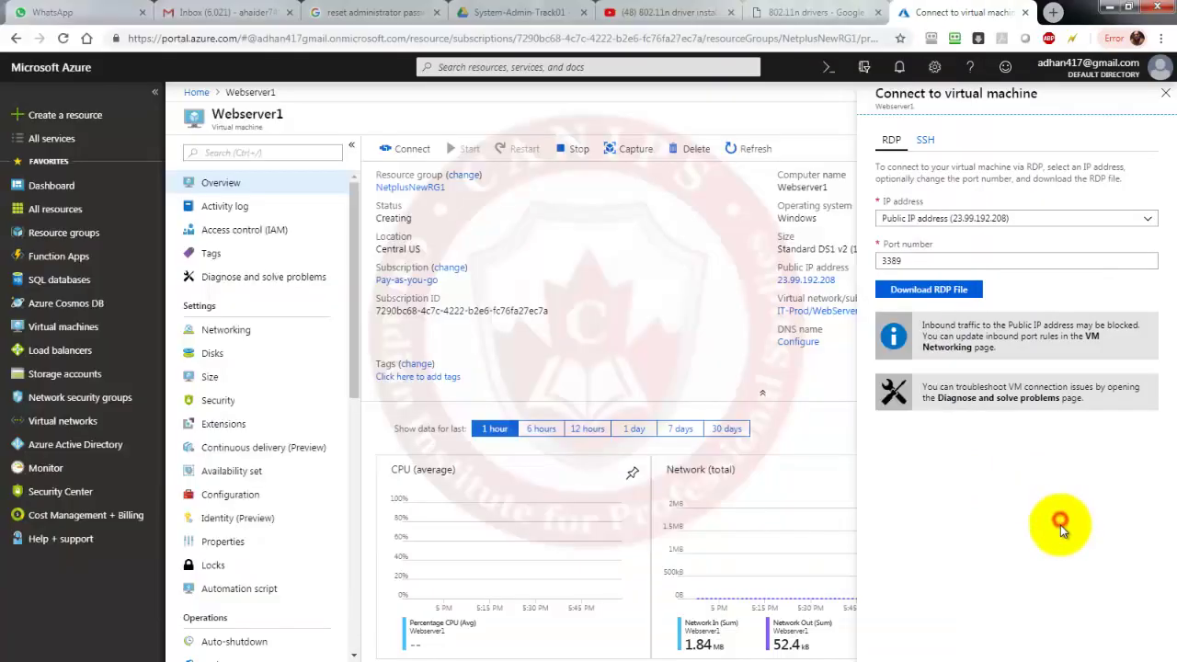
left_click(57, 210)
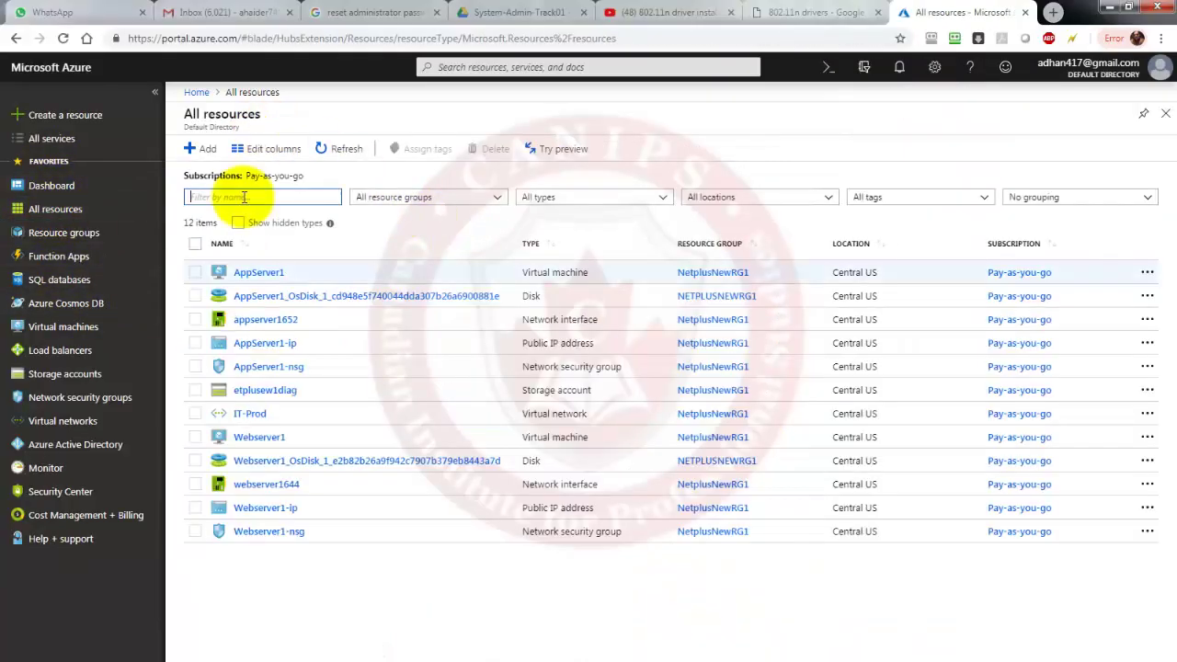
left_click(258, 273)
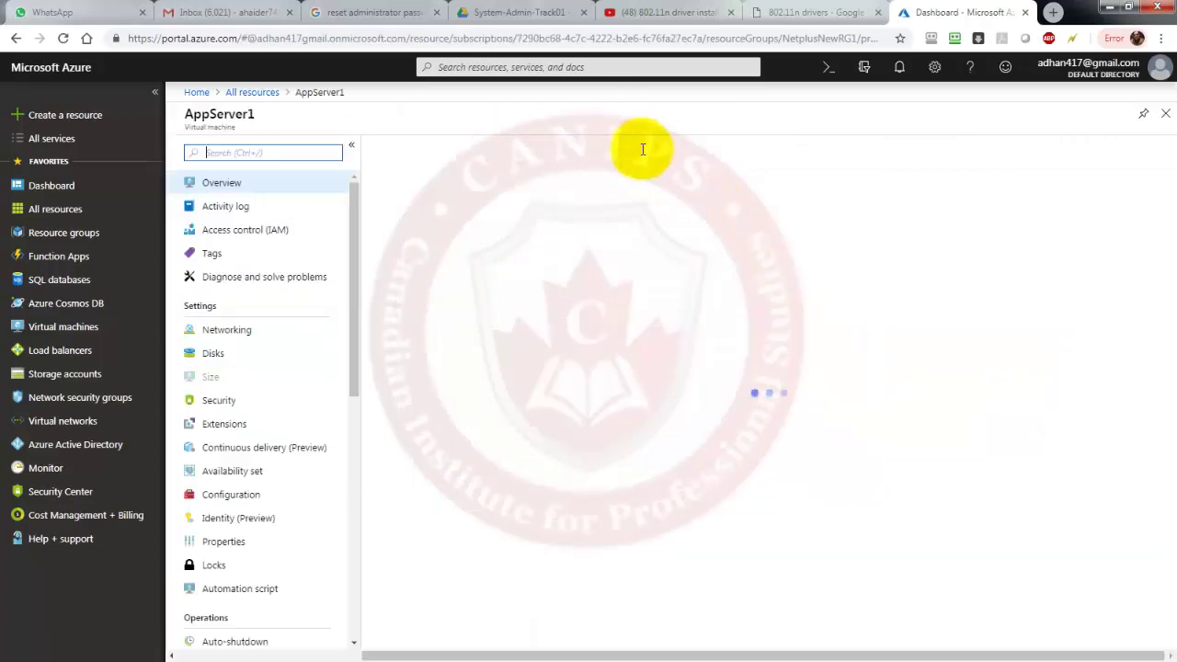
left_click(405, 151)
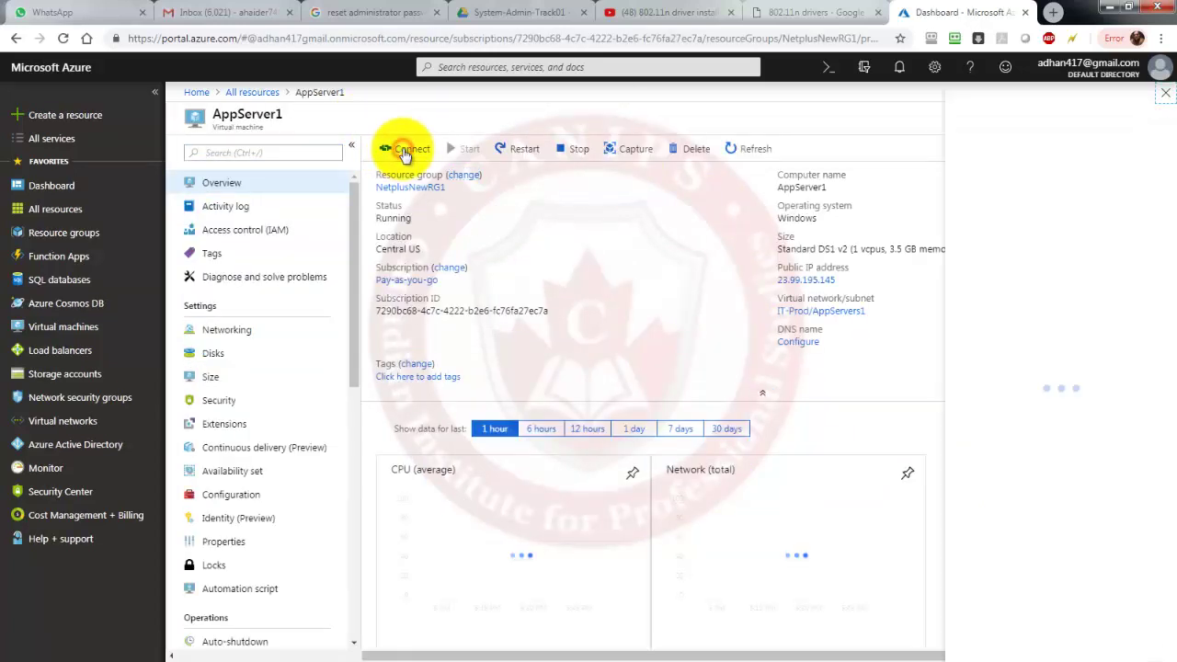
left_click(940, 284)
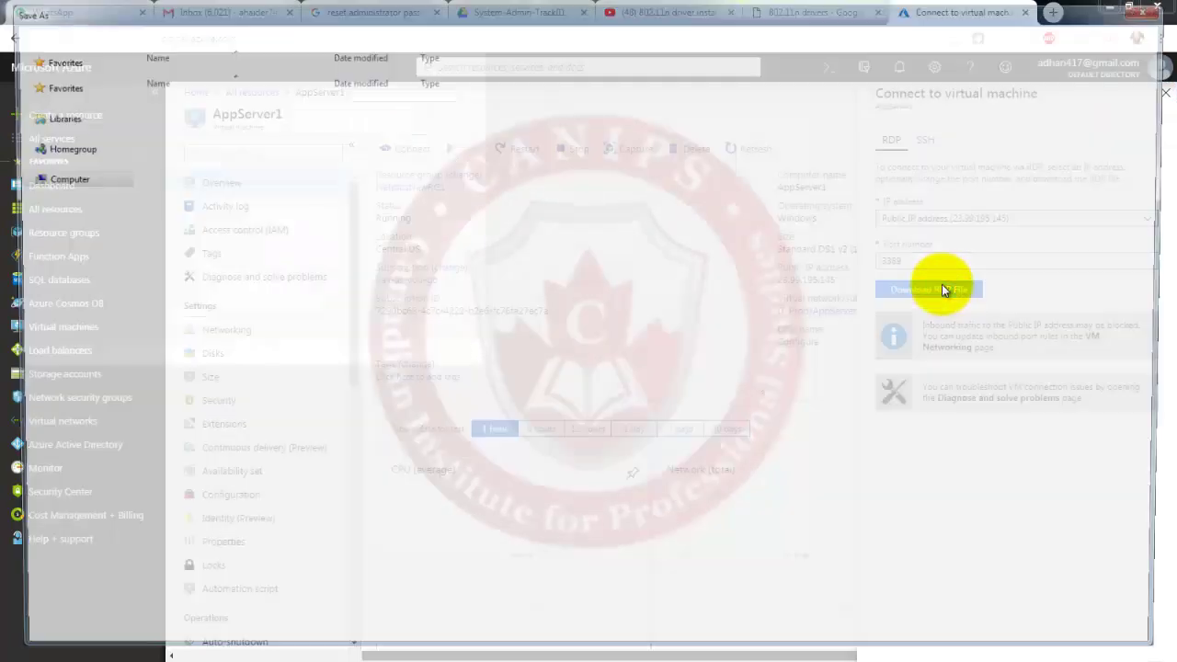
left_click(1052, 637)
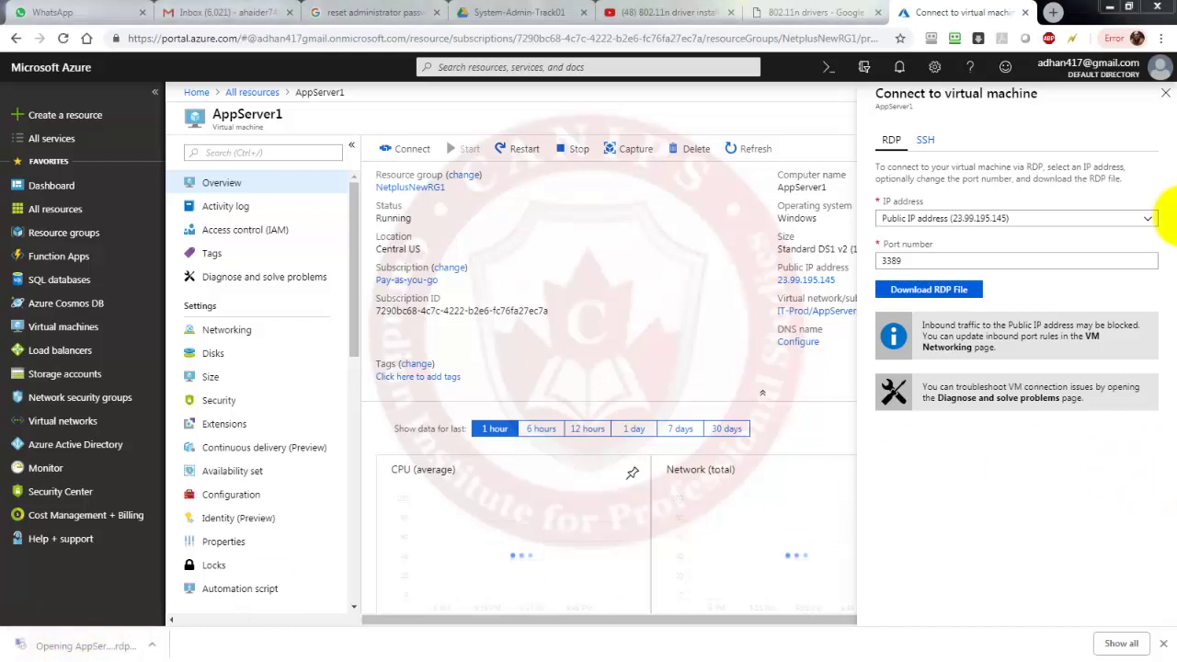
Step: Accept the remote desktop connection to AppServer1 and enlarge its session window to show the full desktop
left_click(713, 399)
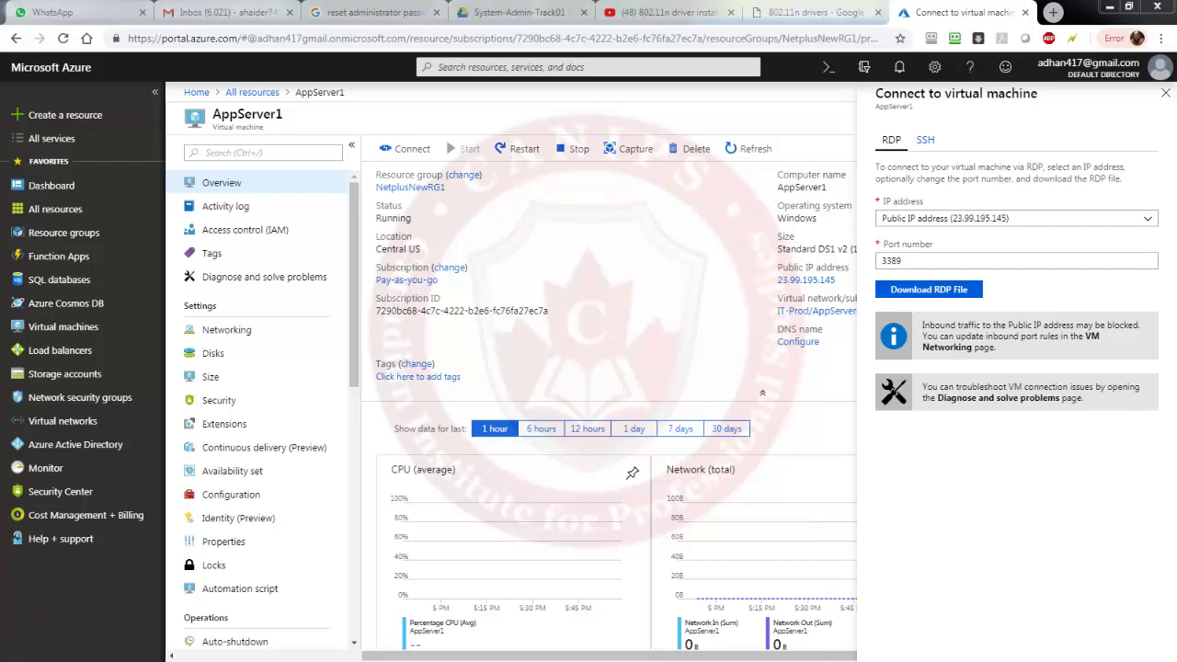
left_click(834, 397)
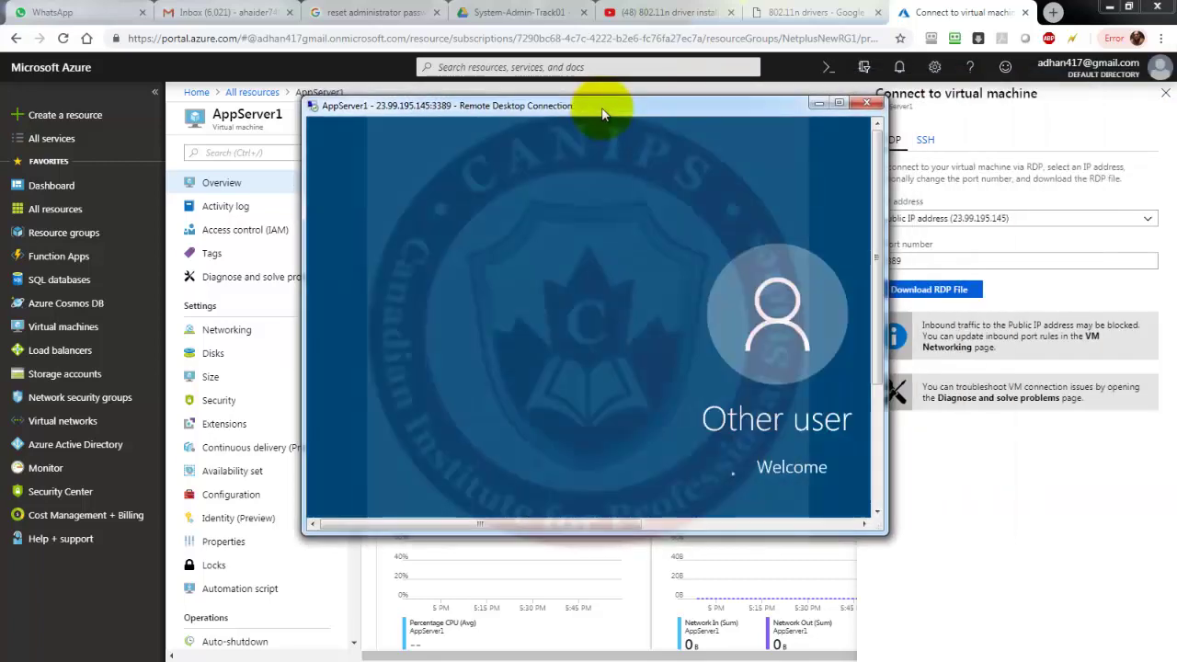
left_click_drag(598, 105, 837, 223)
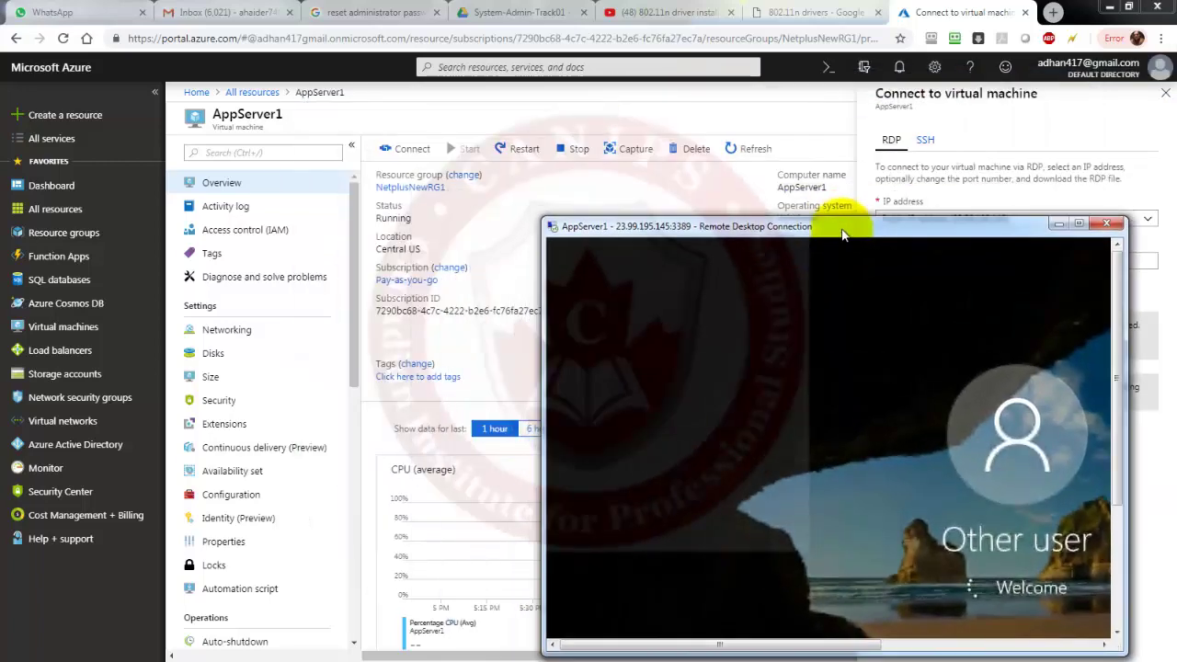
double_click(845, 218)
left_click_drag(762, 11, 694, 54)
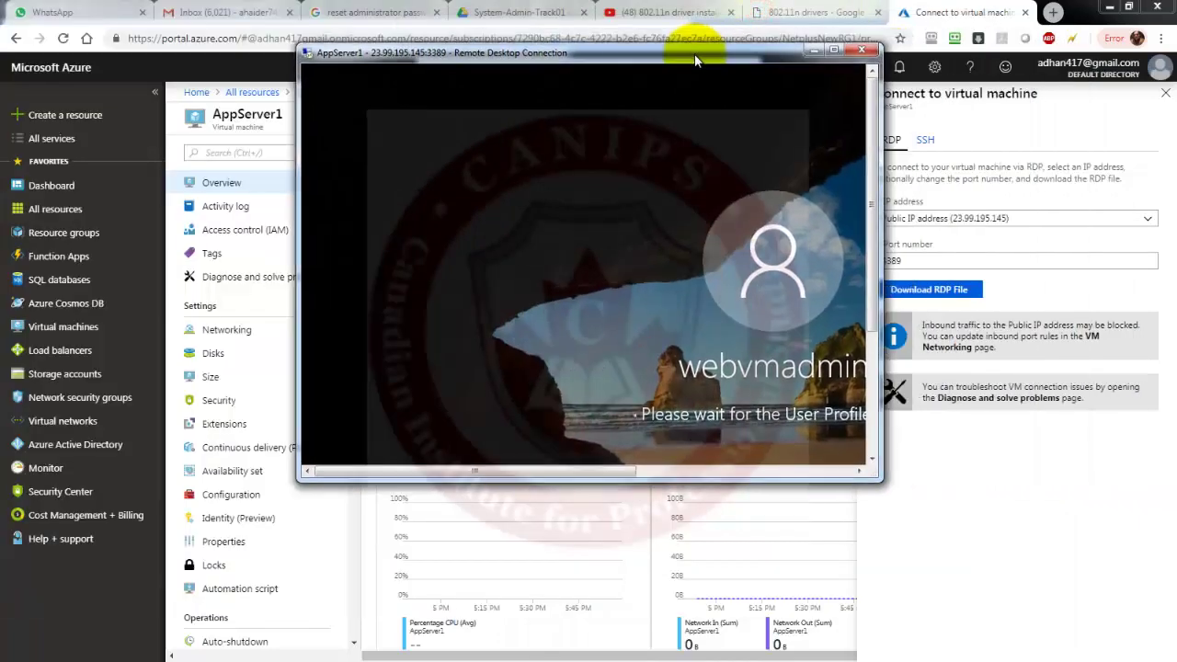
double_click(695, 53)
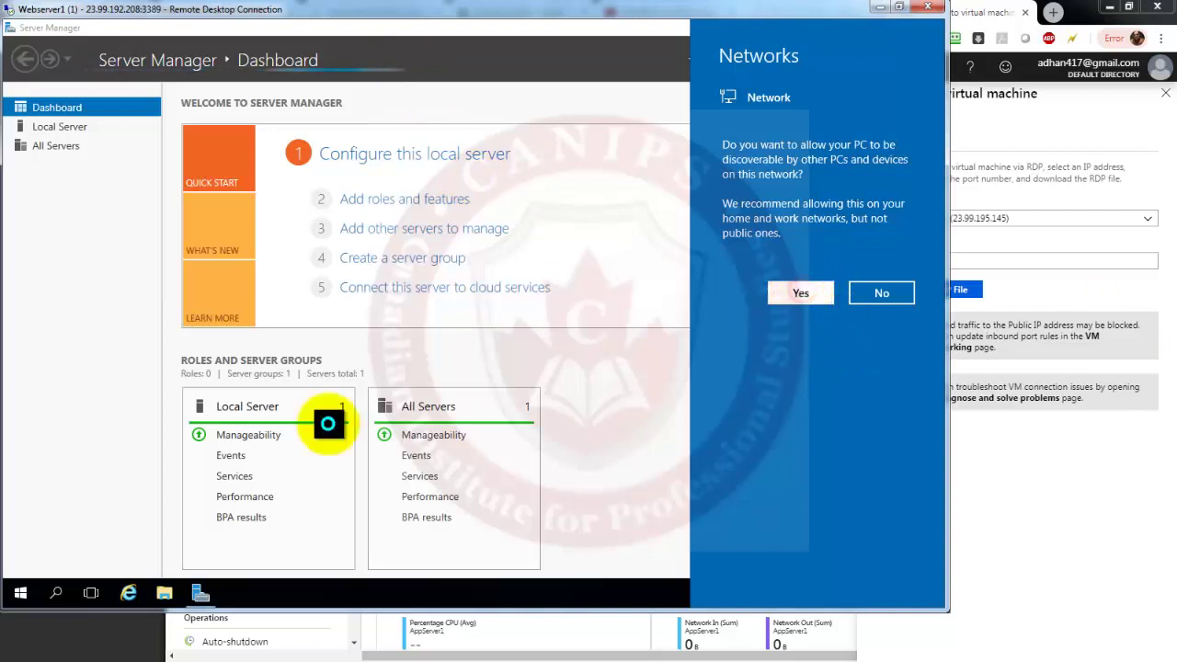
Step: In the Webserver1 session, turn off Internet Explorer Enhanced Security Configuration for both Administrators and Users
left_click(42, 126)
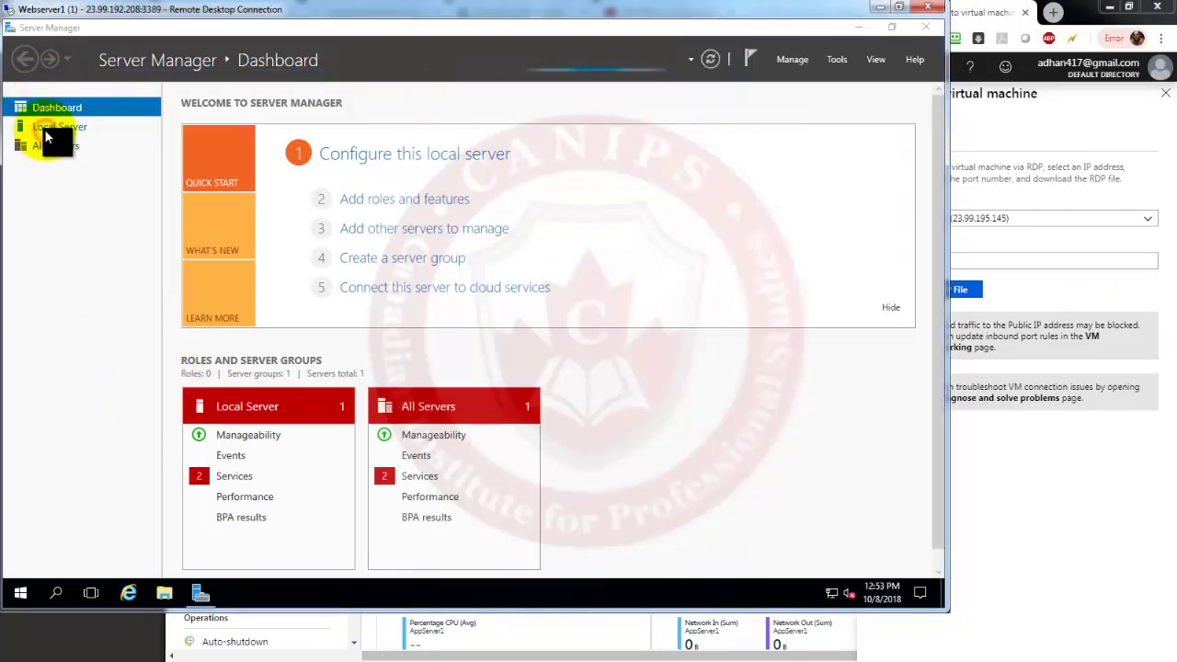
left_click(45, 127)
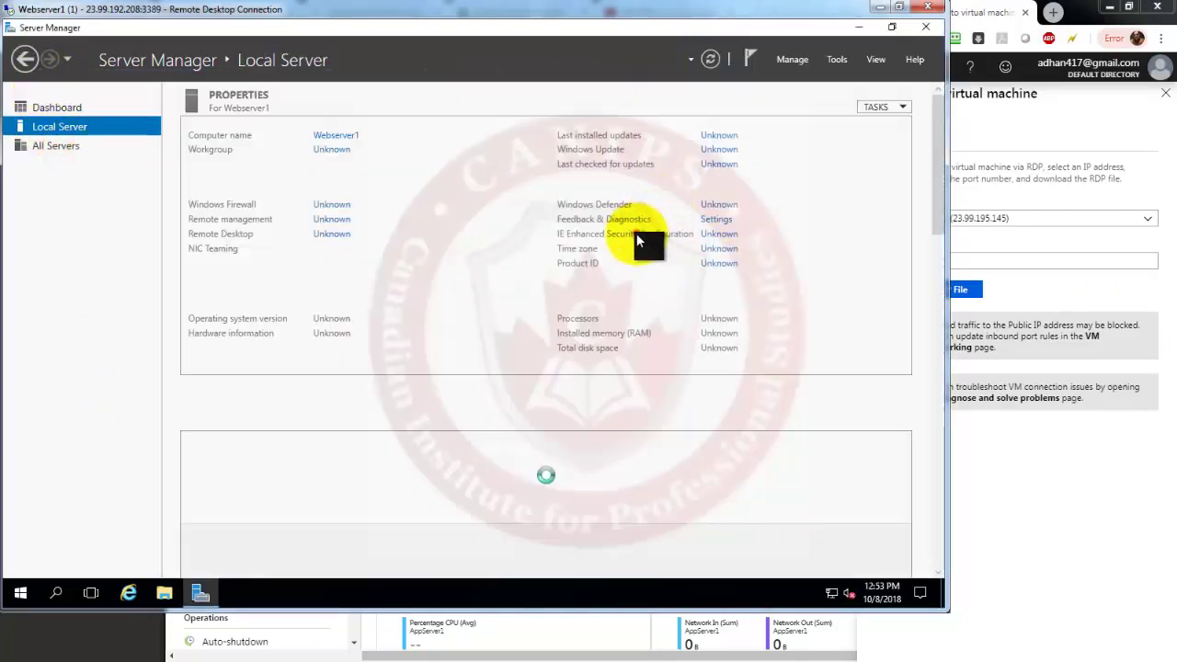
left_click(708, 235)
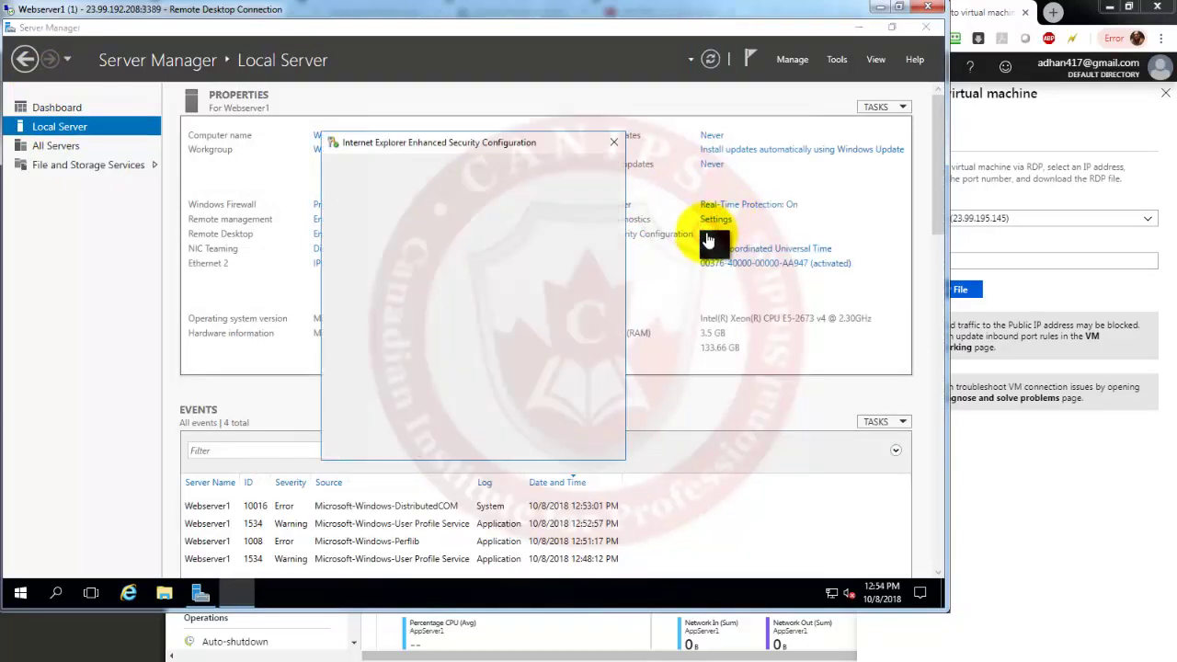
left_click(379, 286)
left_click(380, 373)
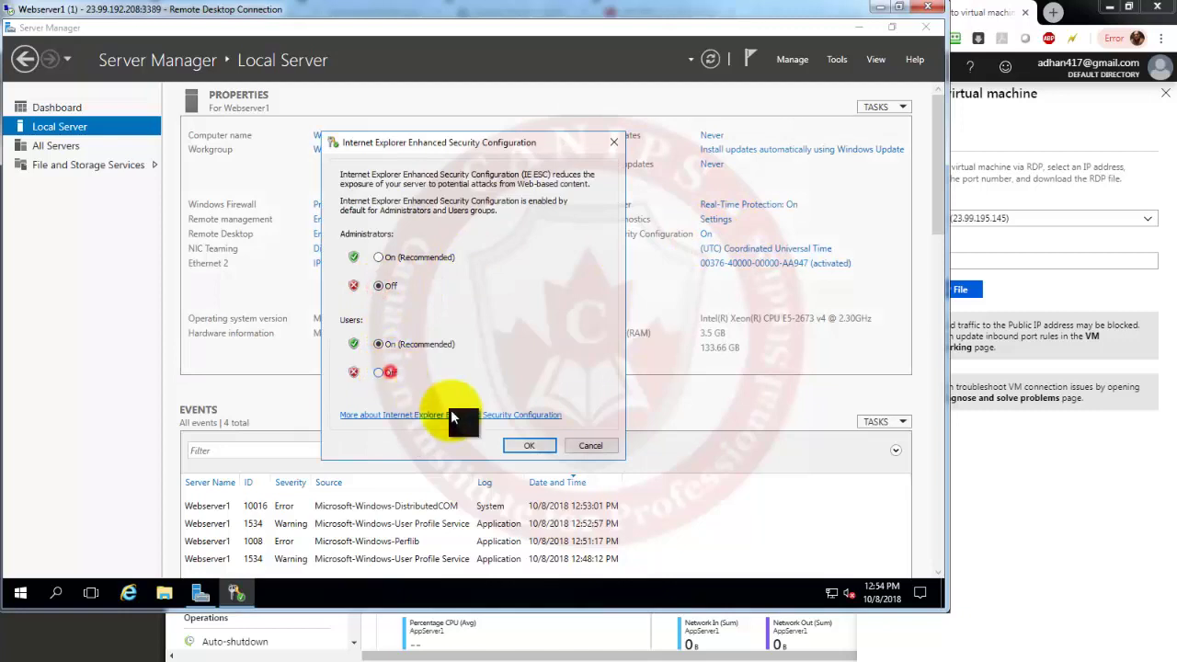
left_click(534, 442)
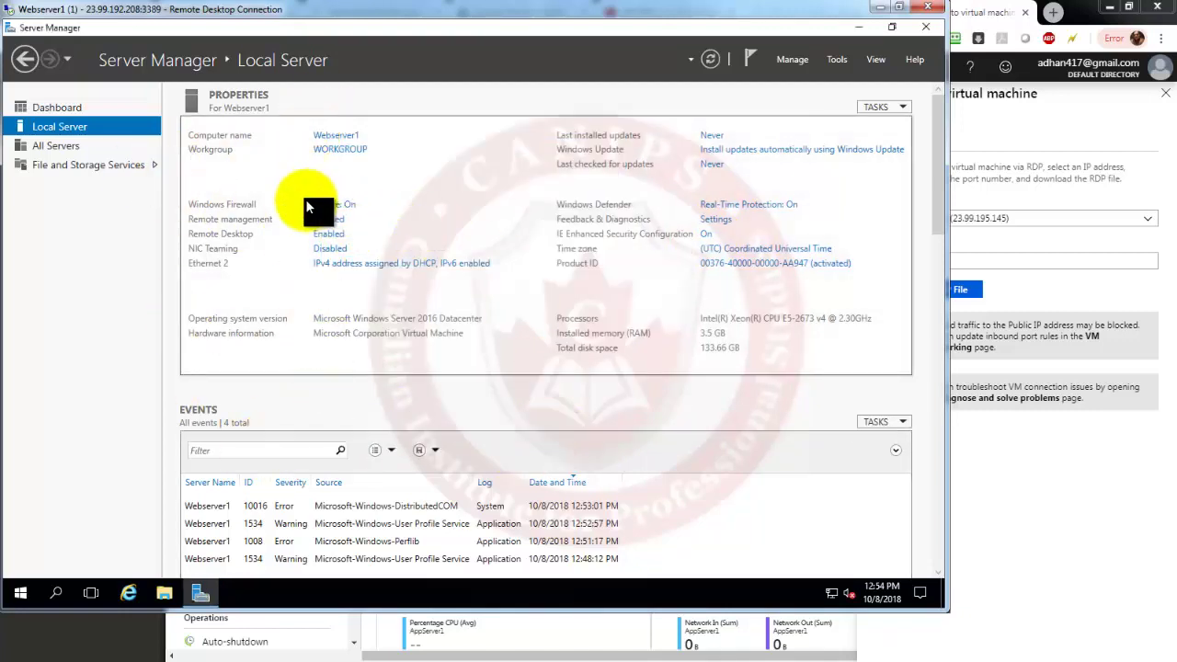
Step: Start adding roles and features on Webserver1 with role-based installation and Webserver1 as the destination server
left_click(54, 147)
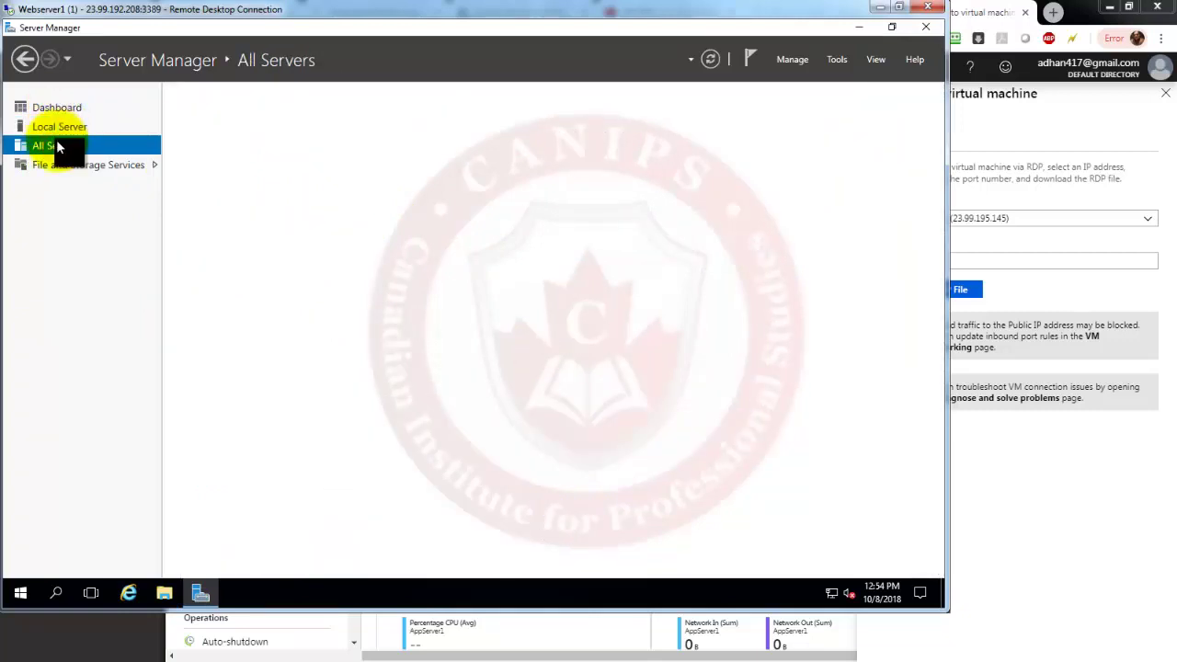
left_click(60, 129)
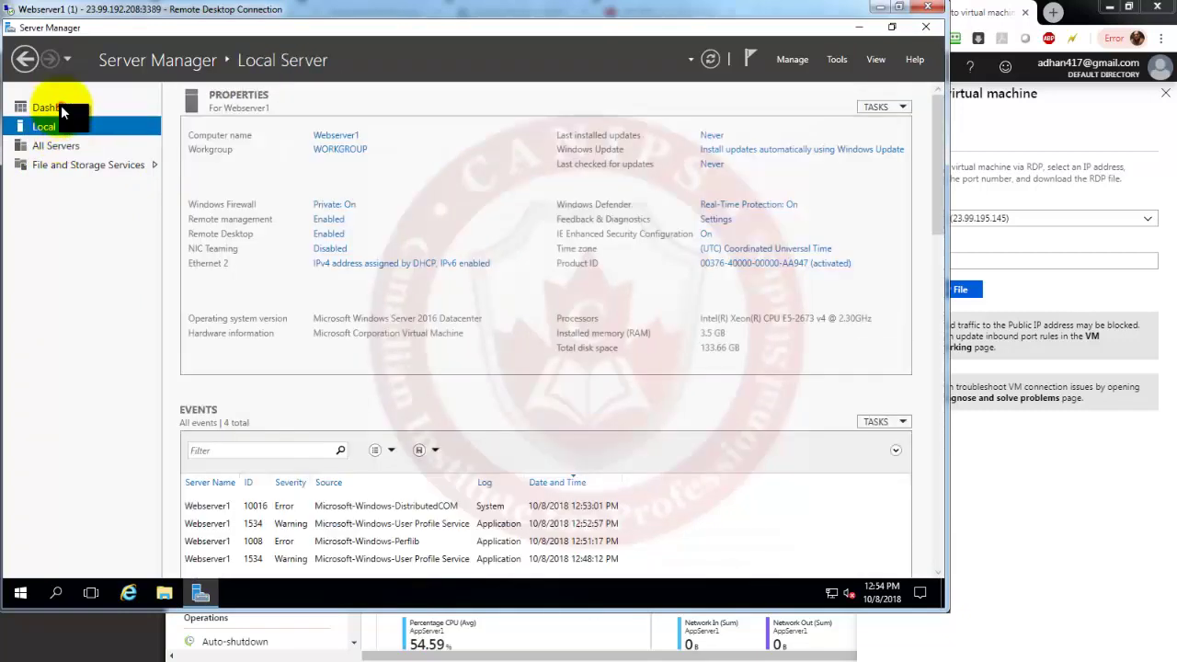
left_click(61, 106)
left_click(439, 201)
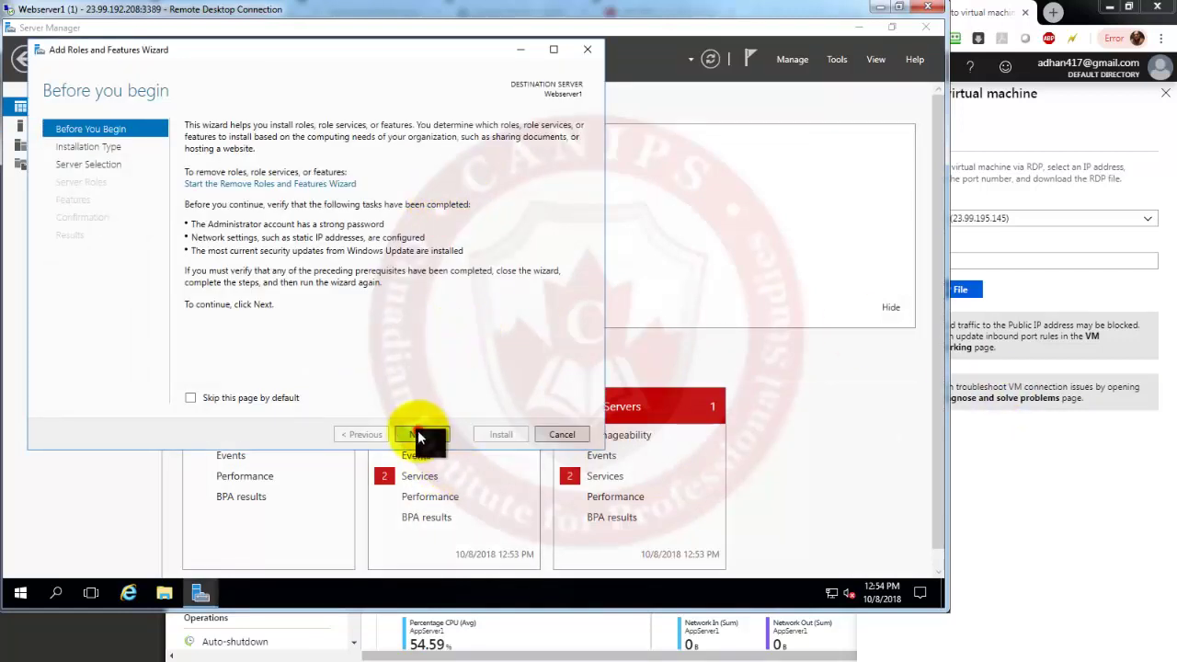
left_click(418, 433)
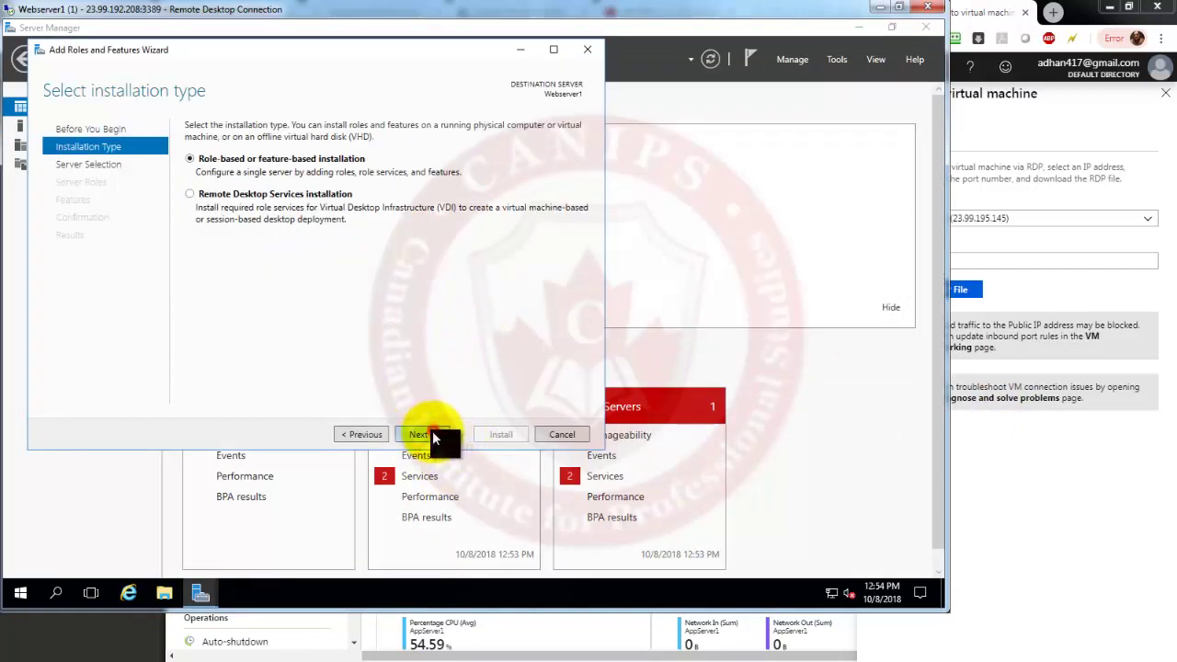
left_click(421, 435)
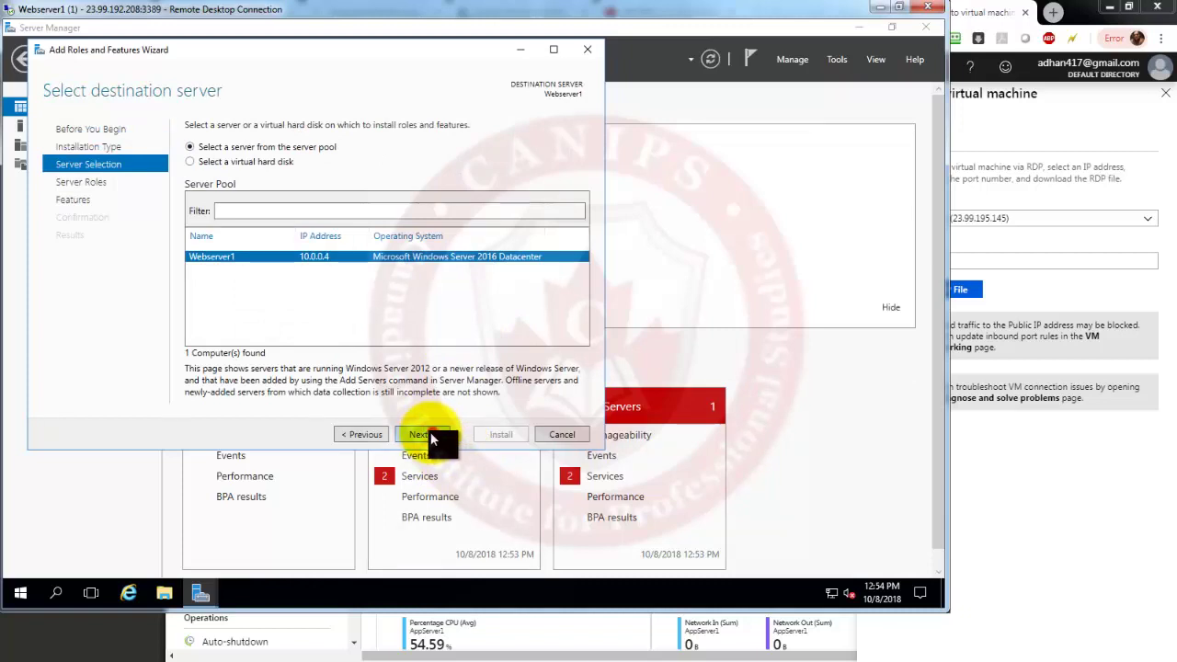
left_click(433, 432)
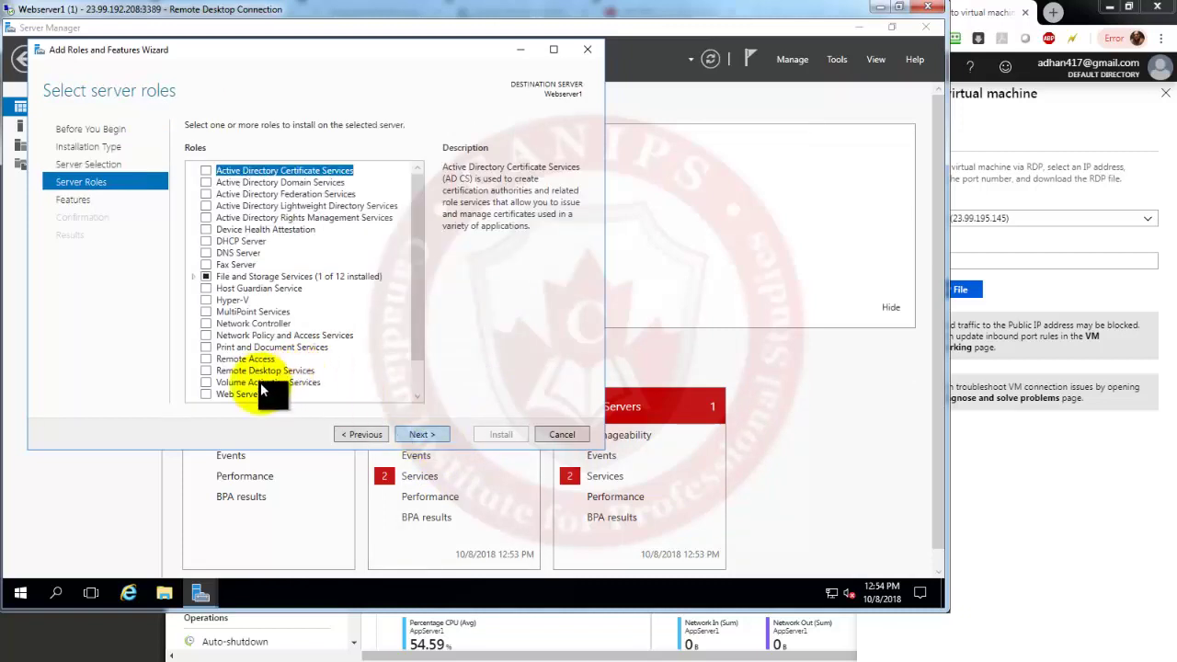
Step: Select the Web Server (IIS) role with its management tools, keep the default features and role services, and install it on Webserver1
left_click(205, 393)
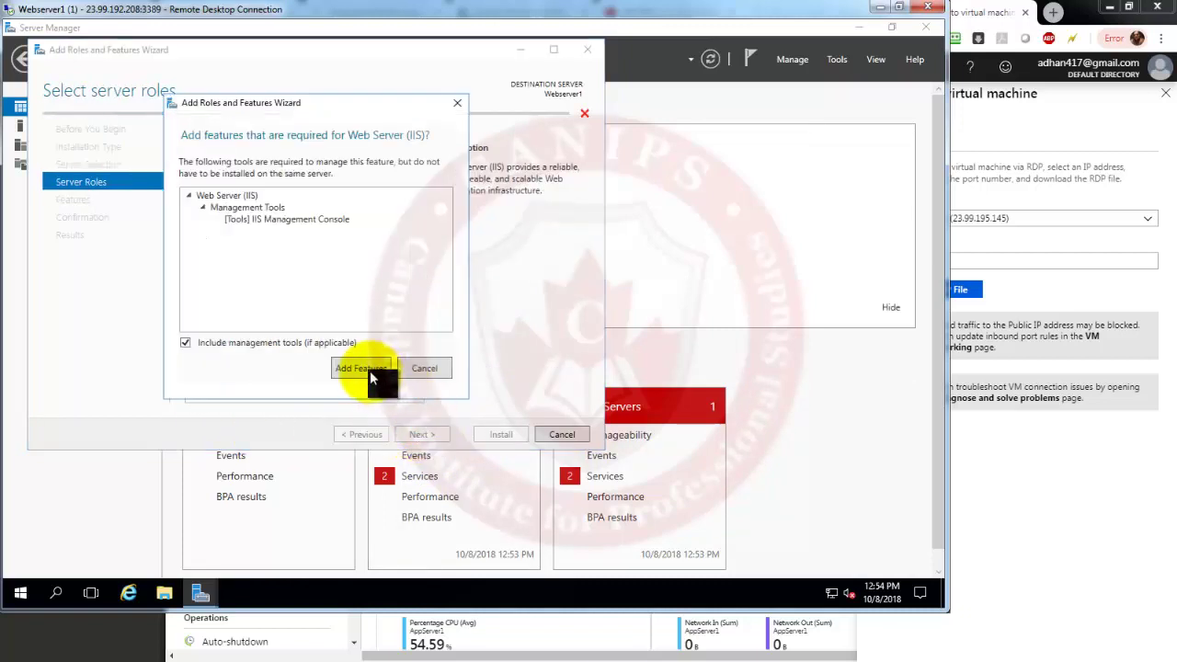
left_click(369, 370)
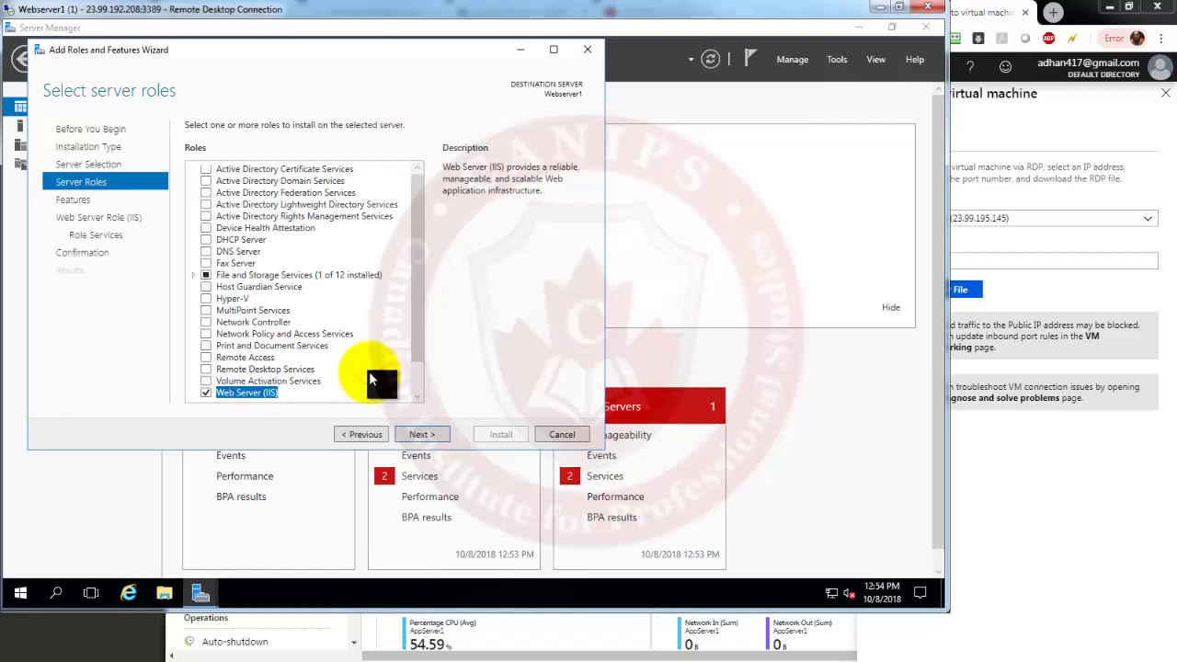
left_click(421, 437)
left_click(421, 435)
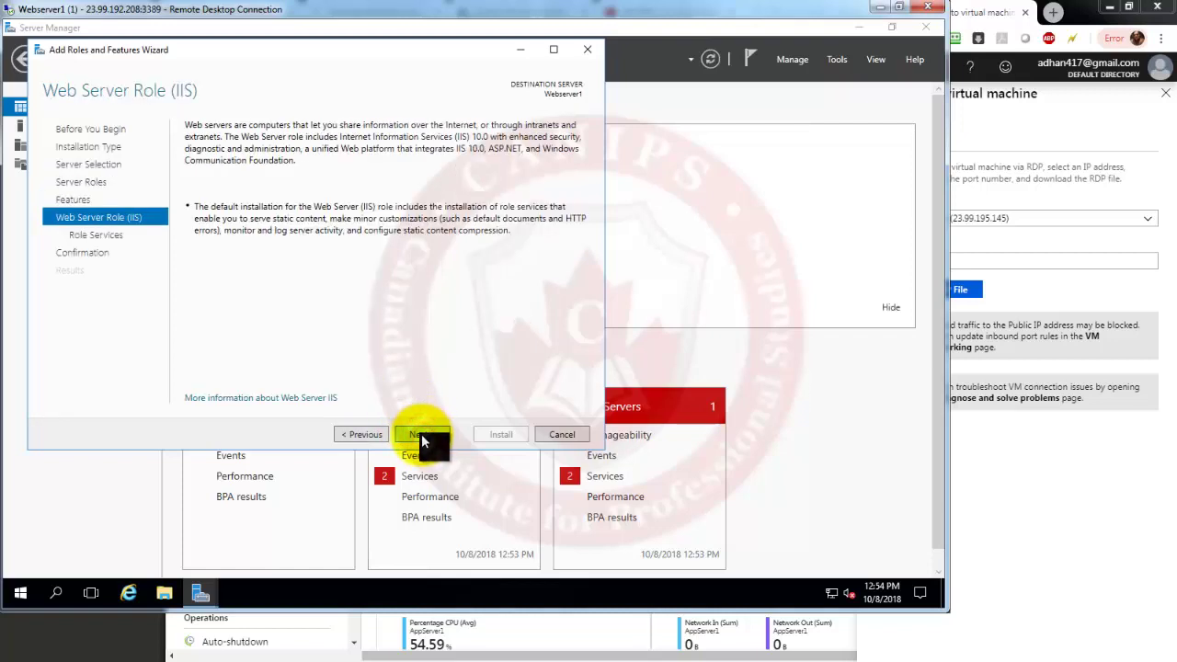
left_click(420, 436)
left_click(421, 436)
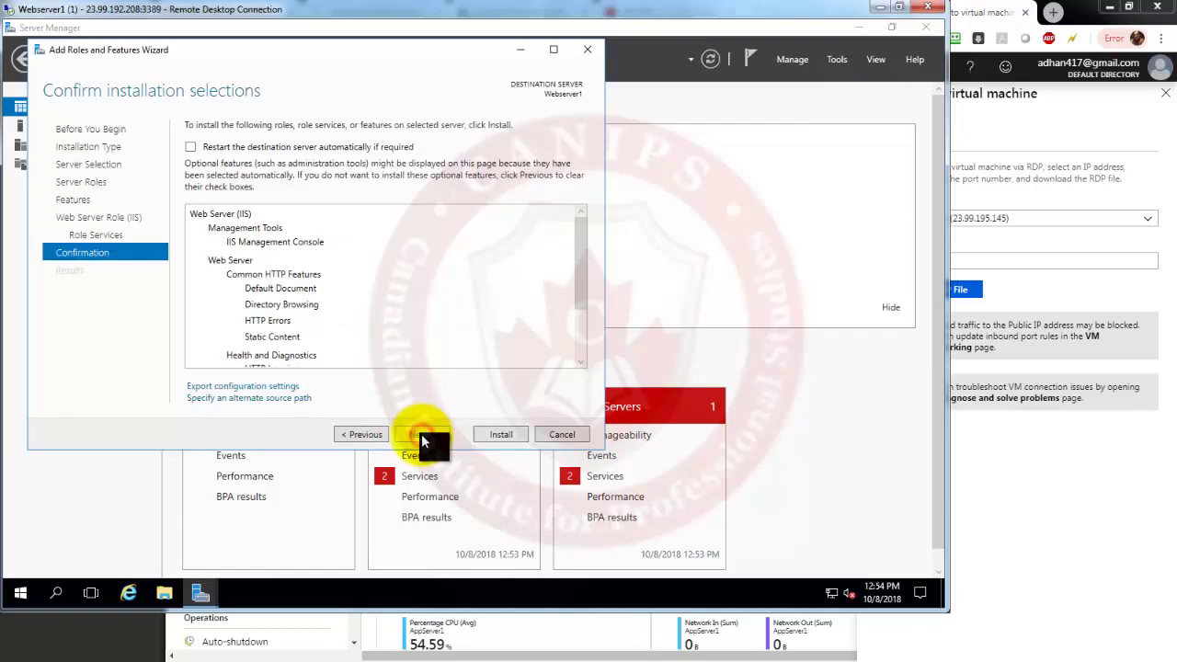
left_click(512, 436)
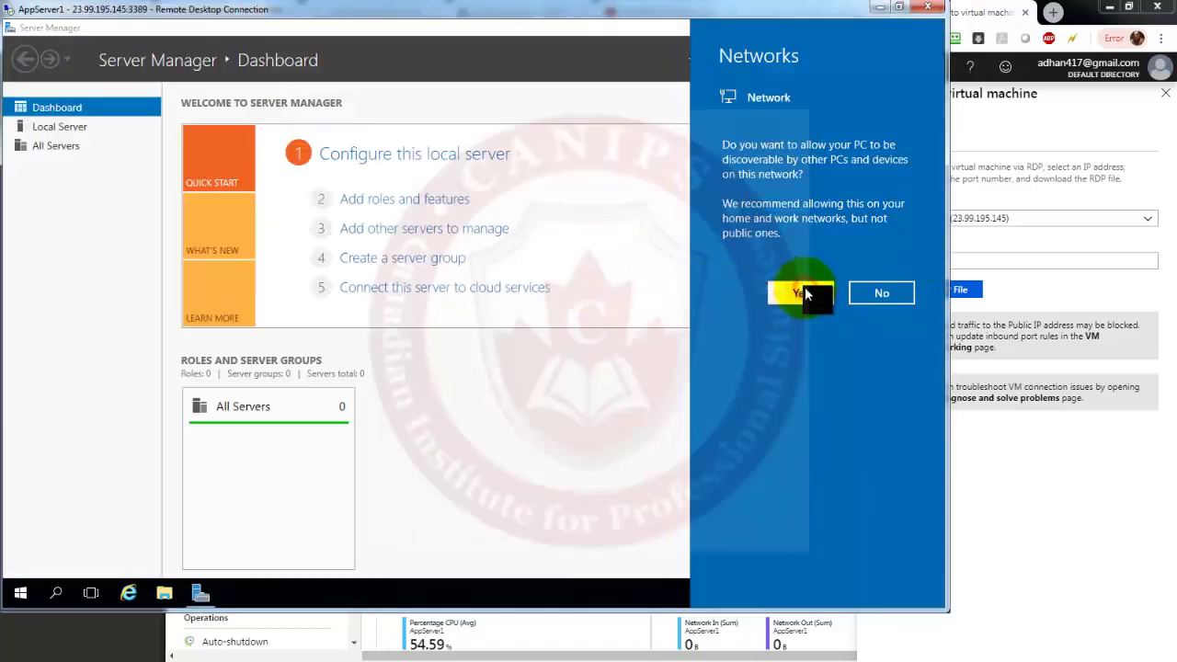
Step: In the AppServer1 session, turn off Internet Explorer Enhanced Security Configuration for both Administrators and Users
left_click(51, 128)
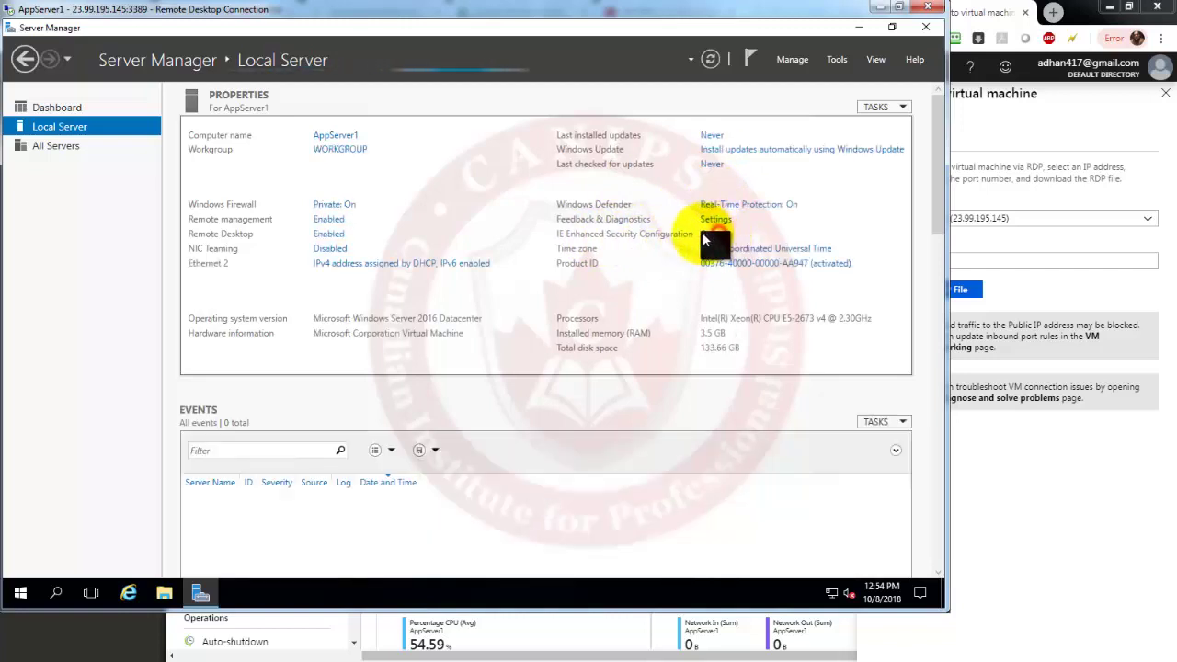
left_click(705, 236)
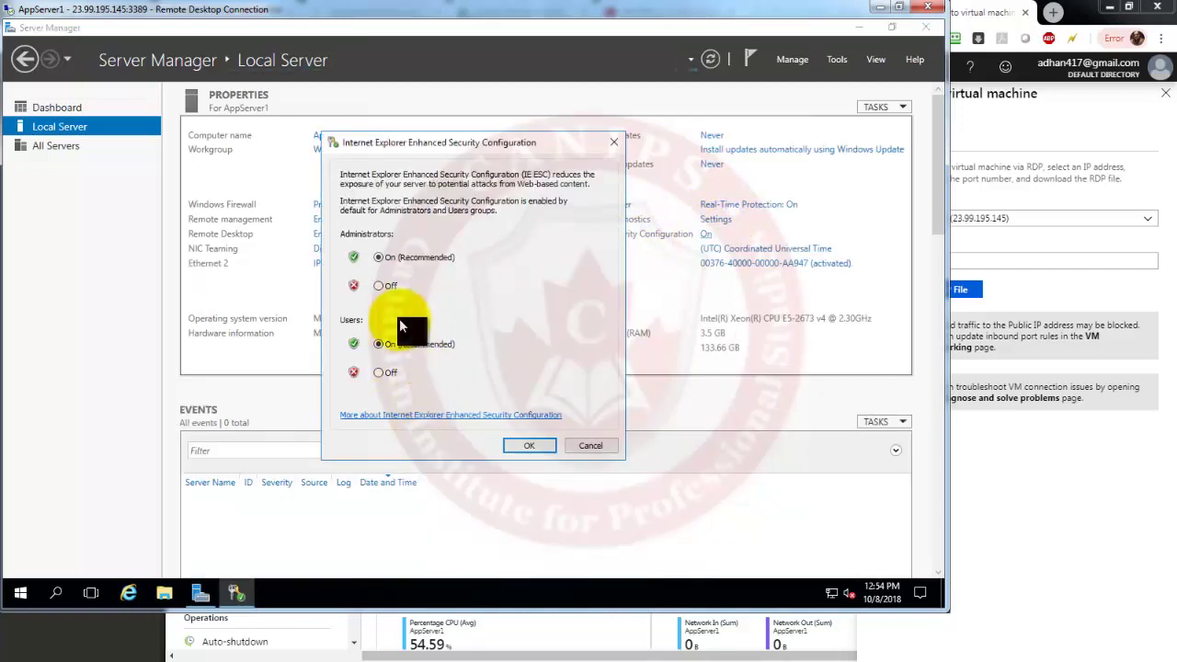
left_click(378, 285)
left_click(384, 374)
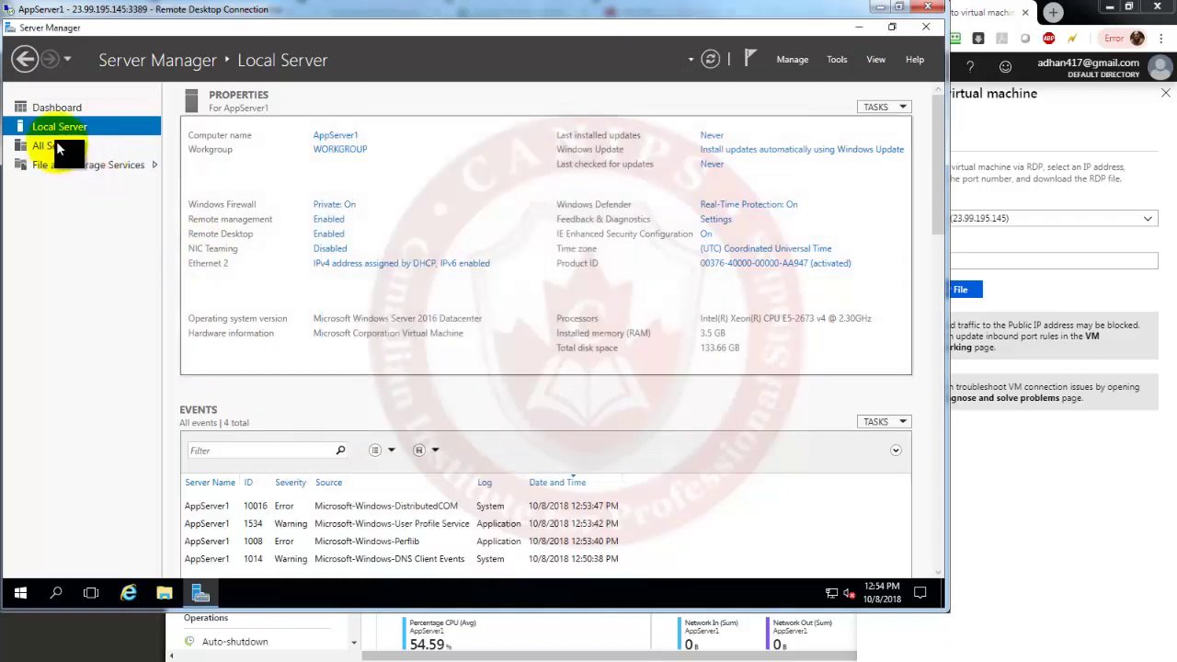
Step: Start adding roles and features on AppServer1 with role-based installation and AppServer1 as the destination server
left_click(54, 108)
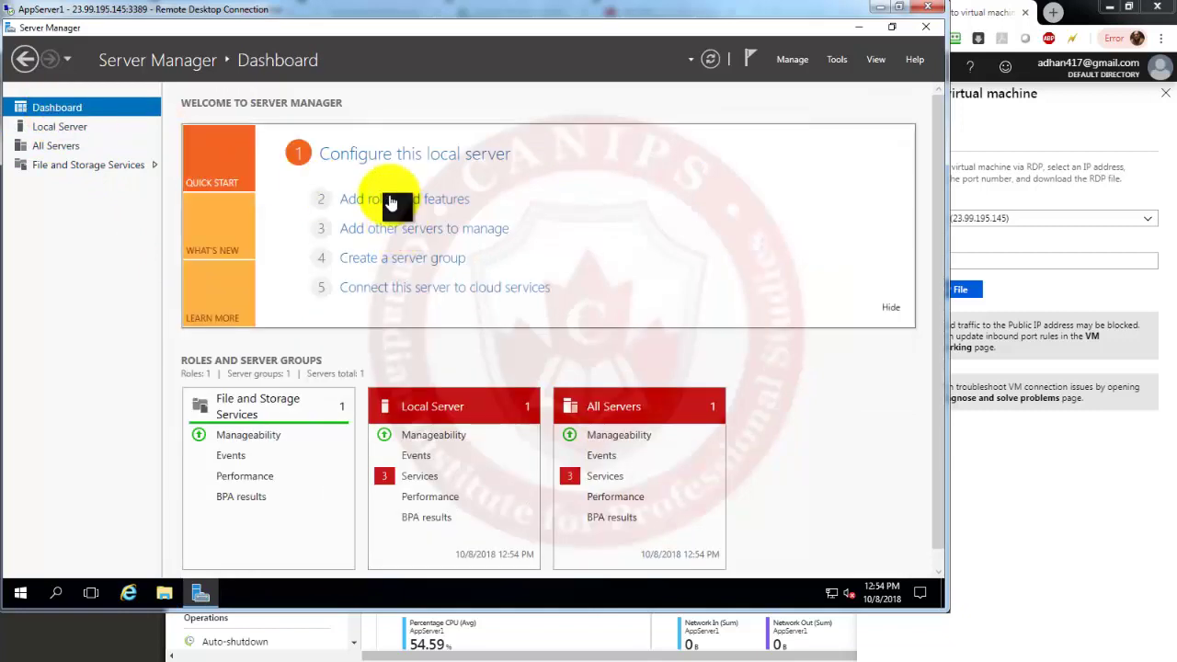
left_click(434, 204)
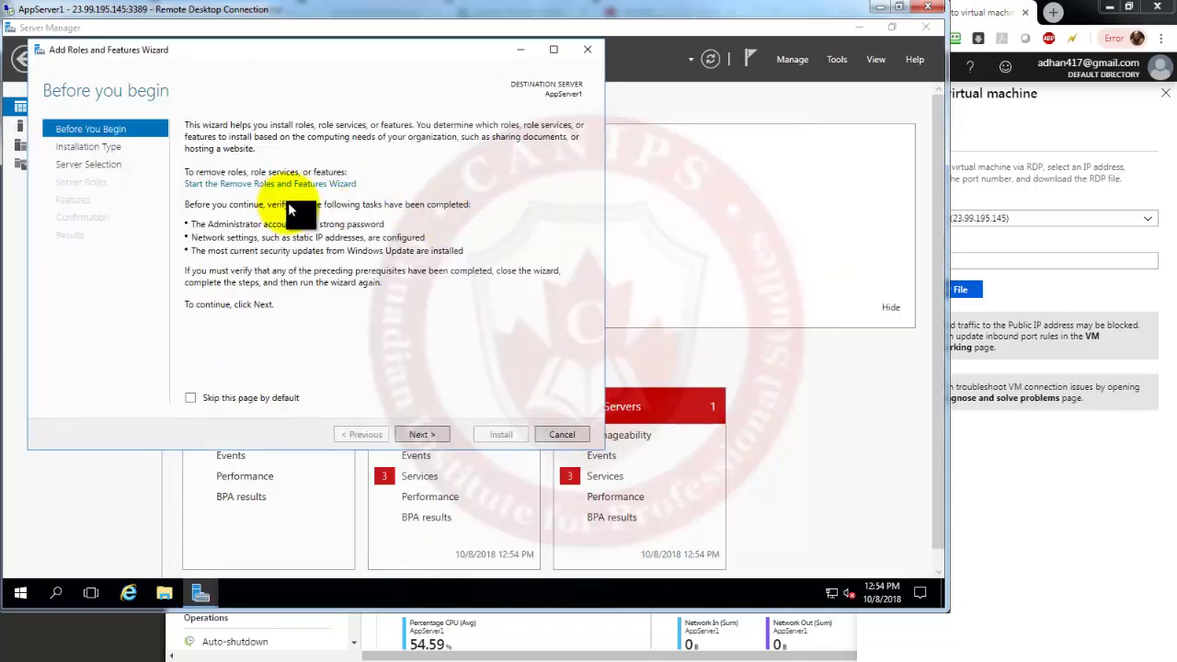
left_click(425, 436)
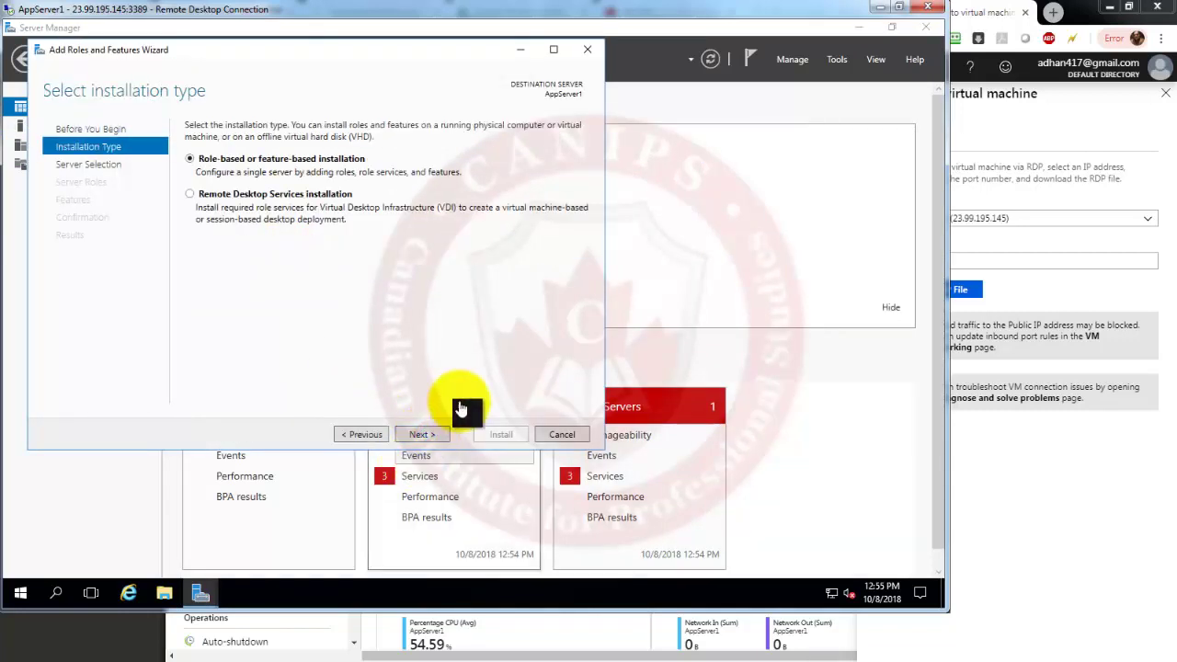
left_click(420, 436)
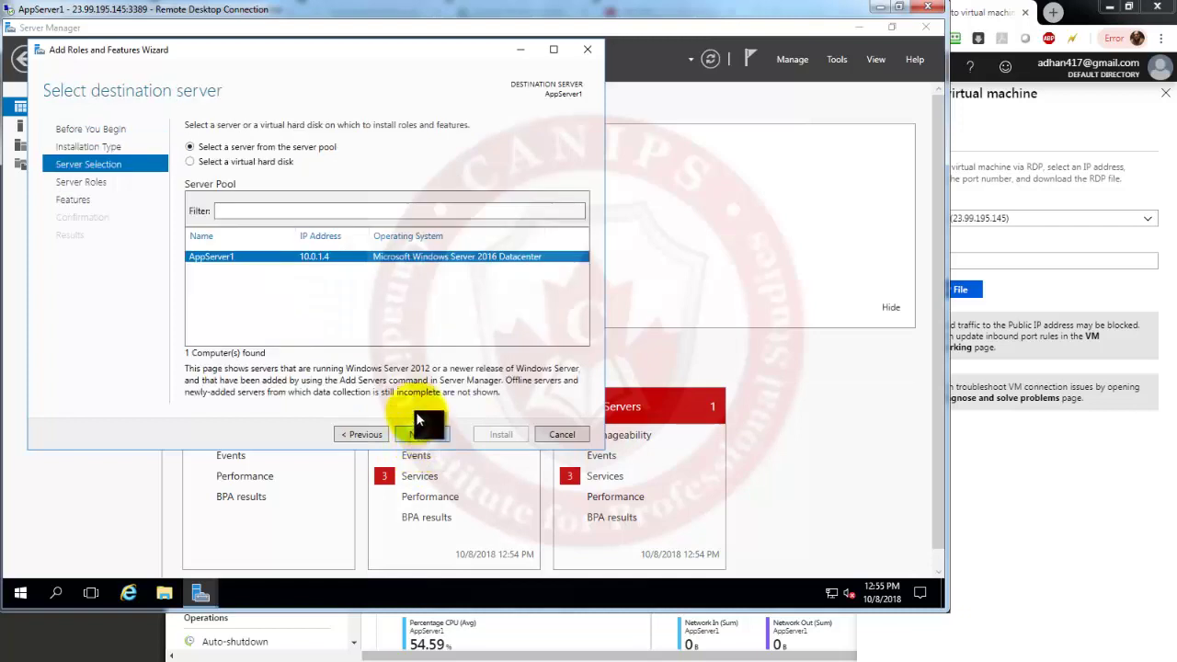
left_click(422, 436)
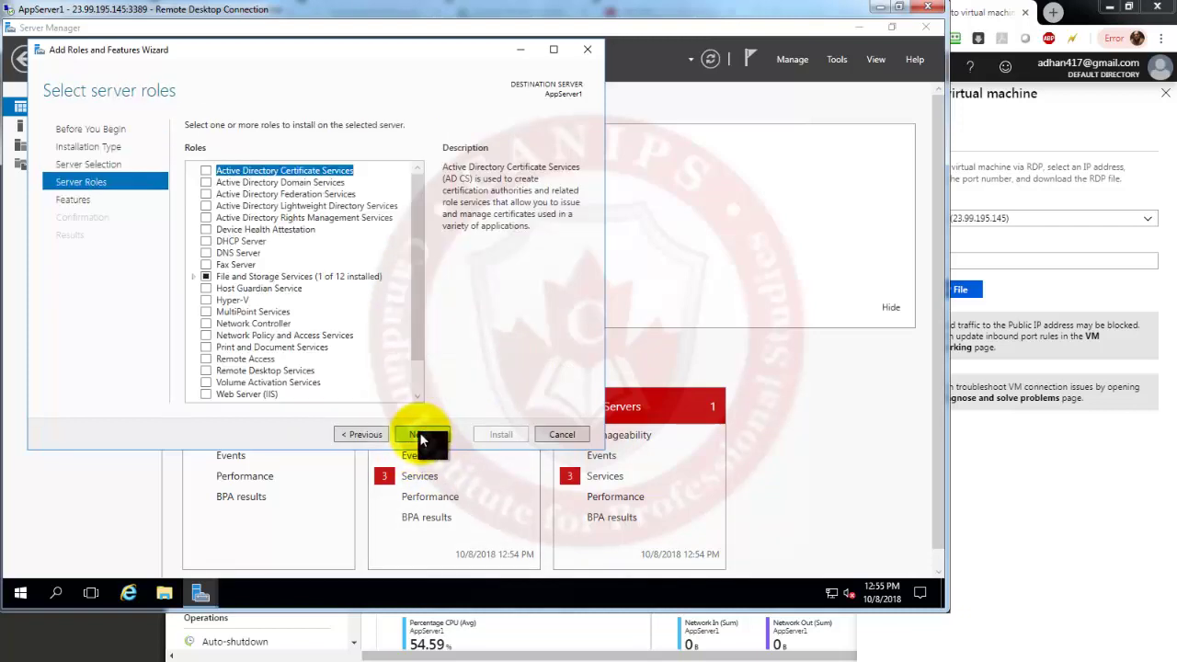
Step: Select the Web Server (IIS) role with its management tools, keep the default features and role services, and install it on AppServer1
left_click(209, 396)
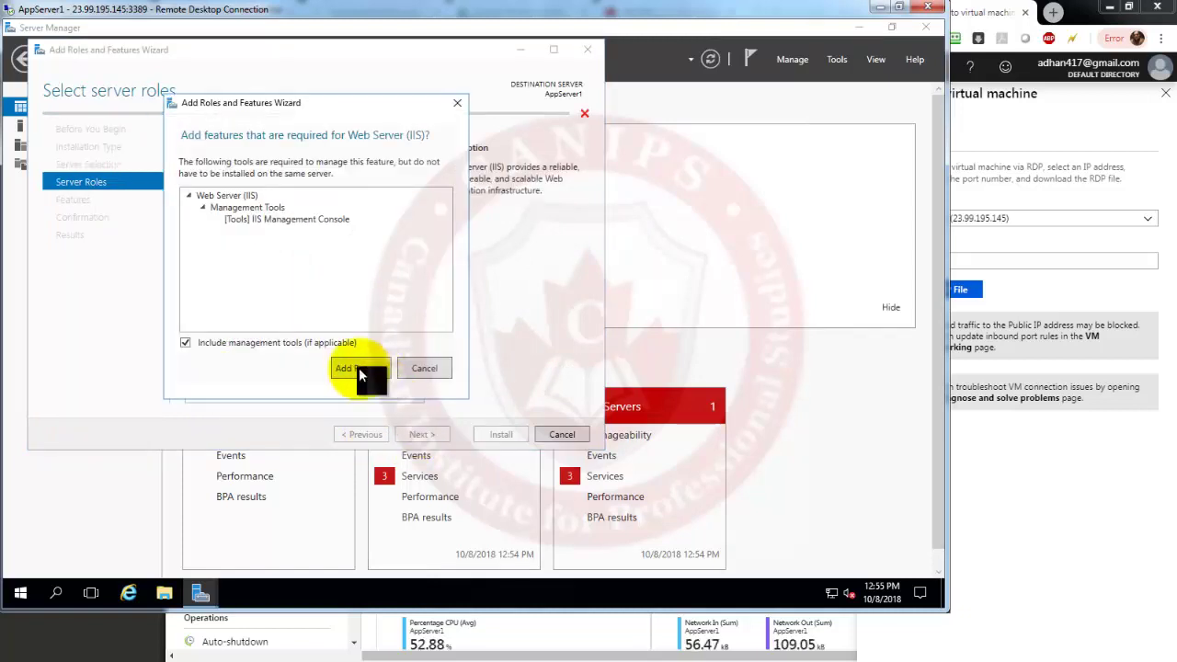
left_click(361, 368)
left_click(421, 438)
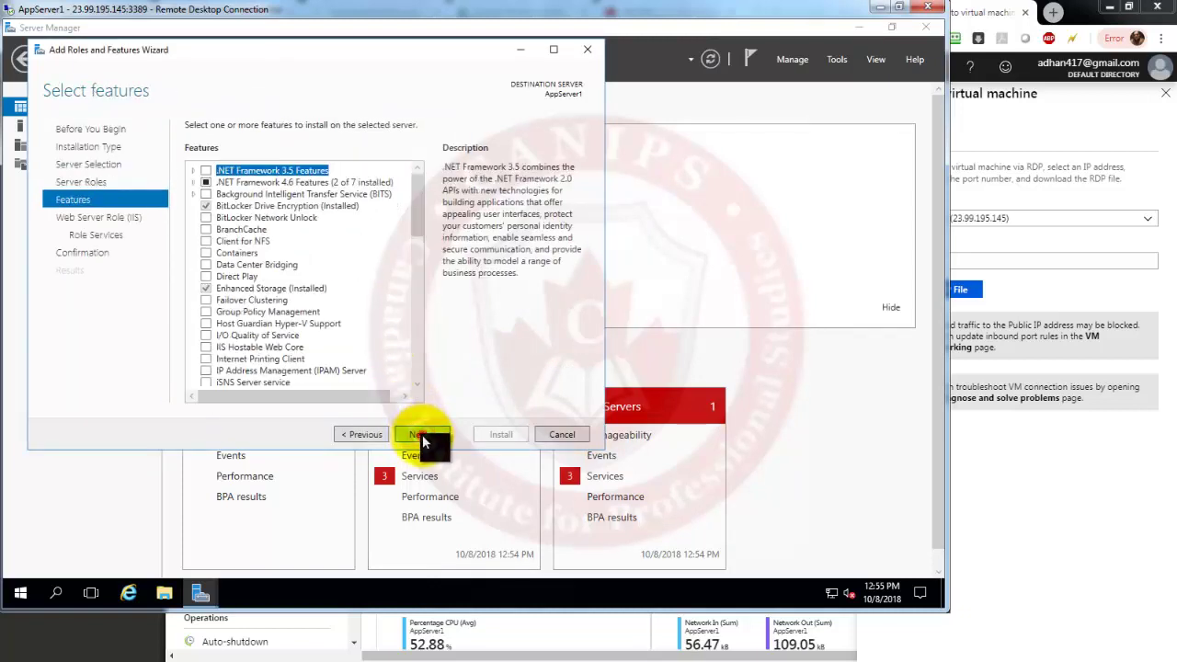
left_click(421, 438)
left_click(427, 438)
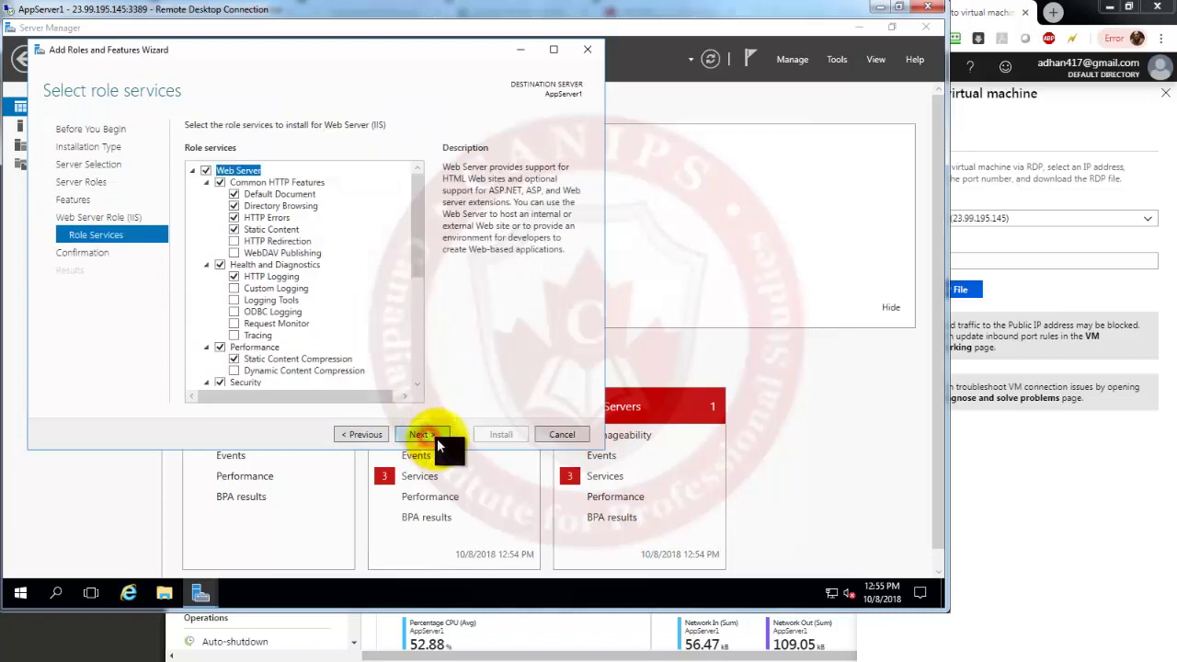
left_click(429, 437)
left_click(498, 438)
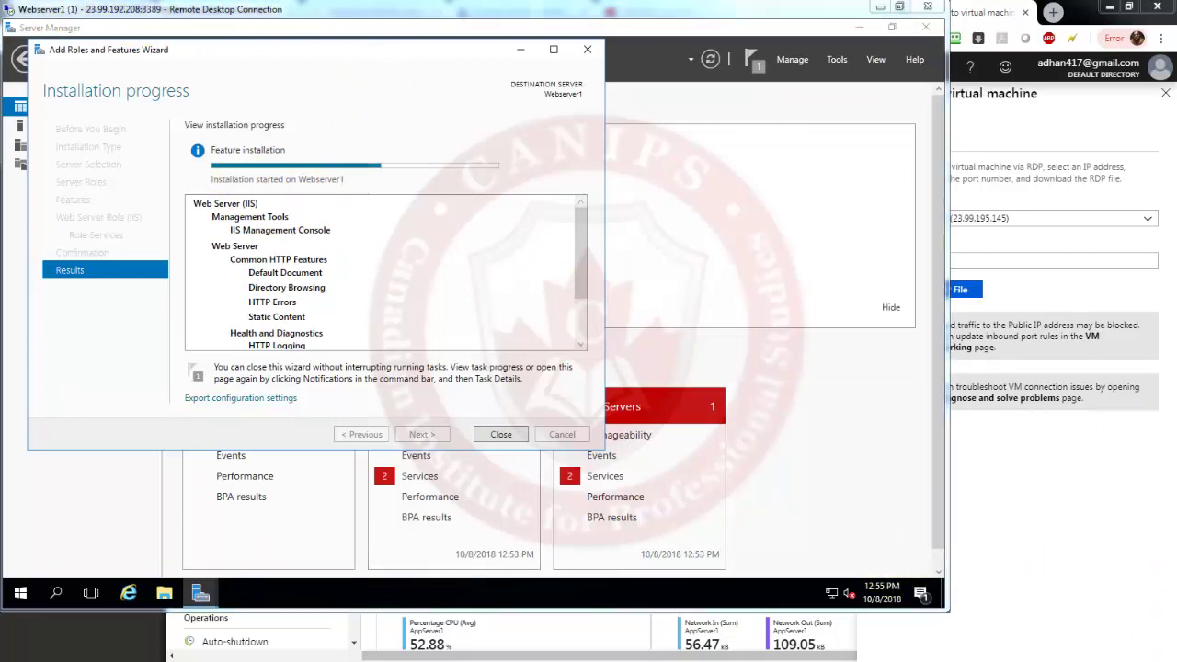
Step: Check the IIS installation progress in both server sessions and close the finished wizards on Webserver1 and AppServer1
key("alt+Tab")
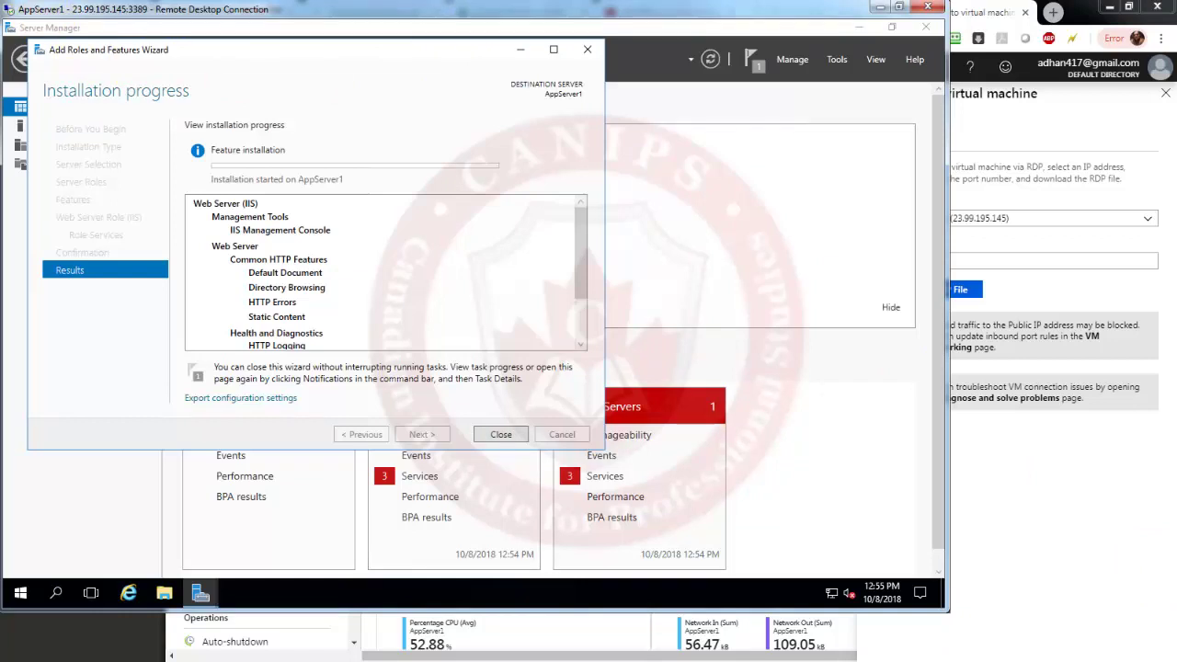
key("alt+Tab")
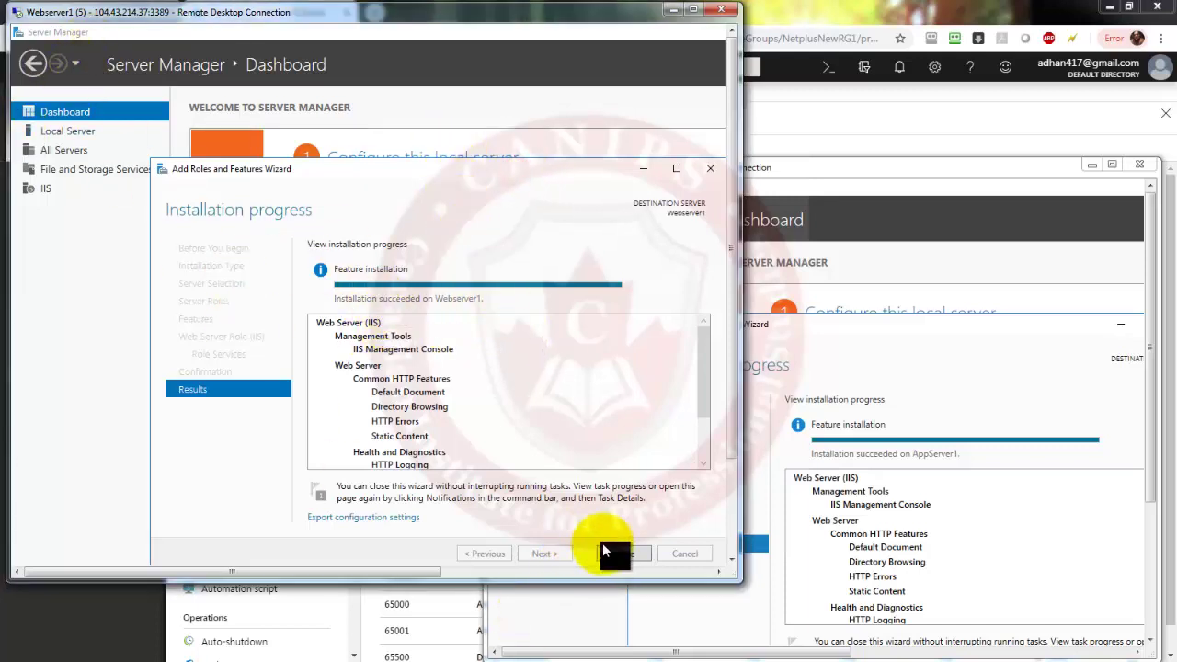
left_click(624, 555)
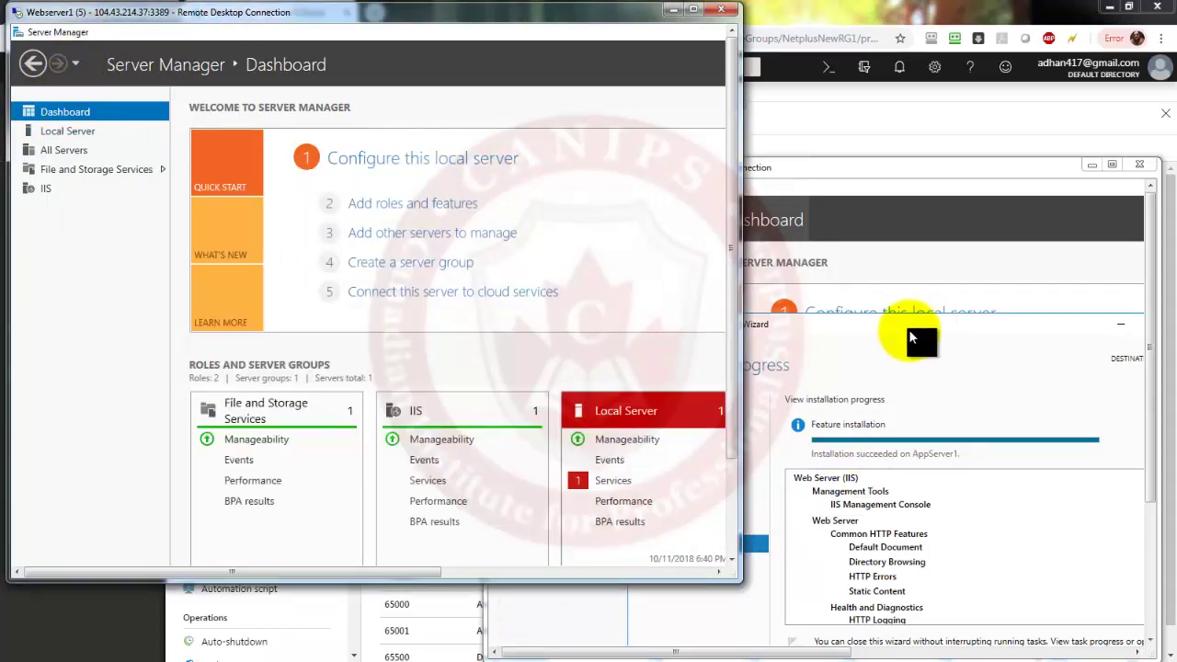
left_click(909, 330)
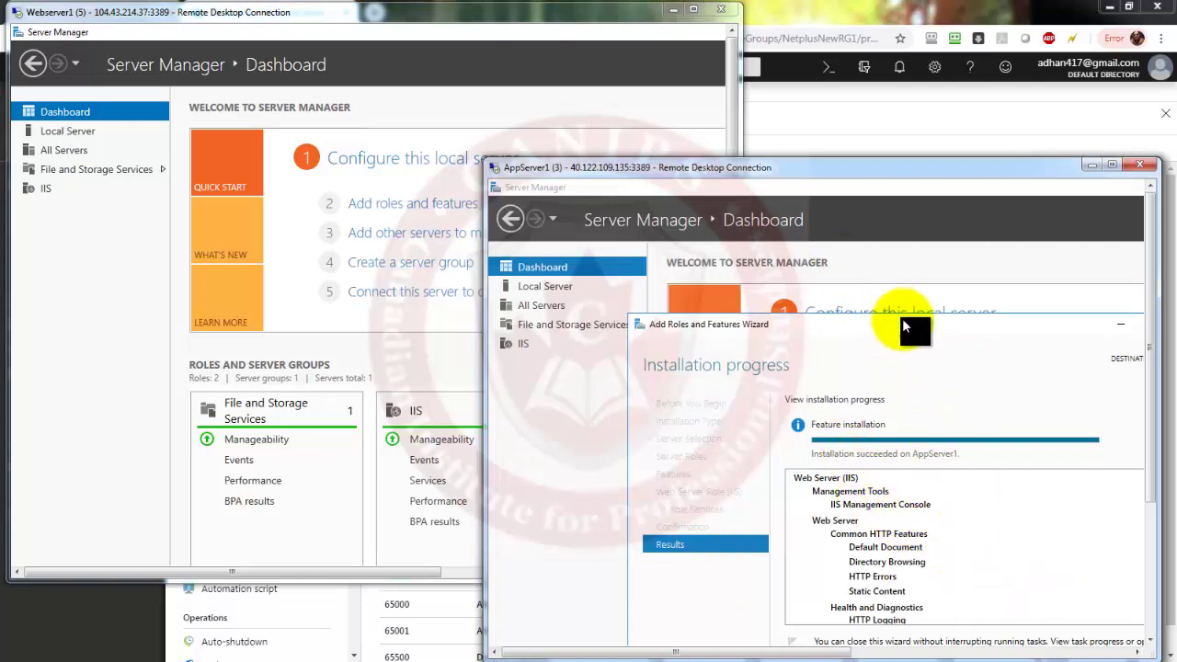
left_click_drag(903, 318, 833, 265)
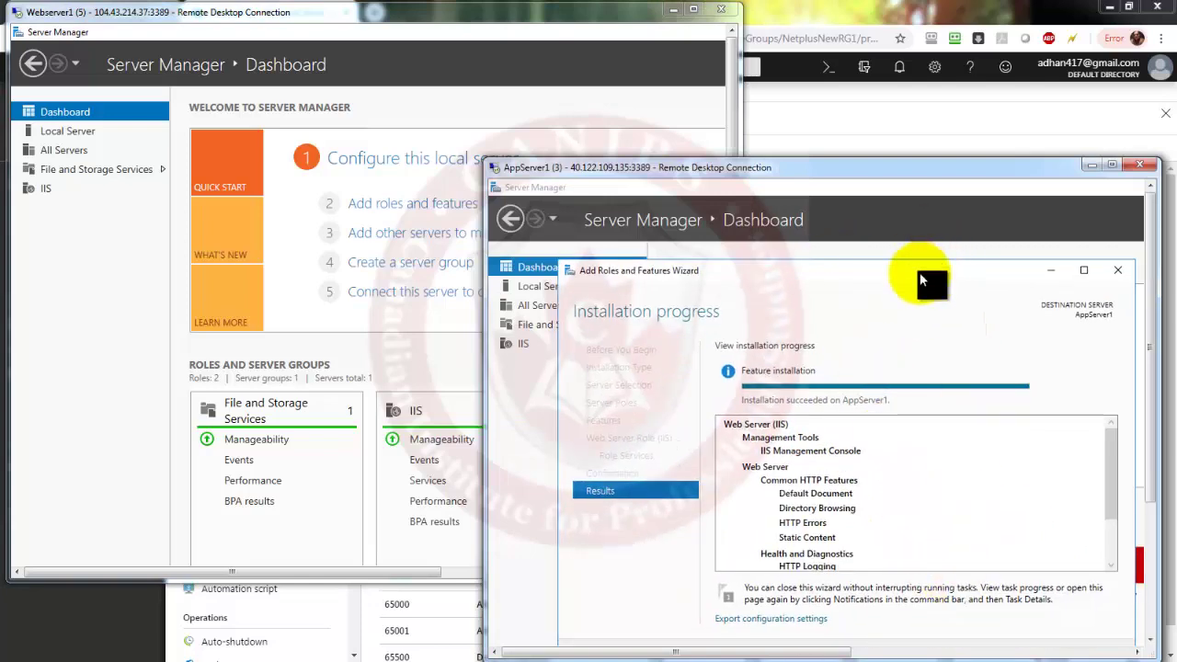
left_click(992, 606)
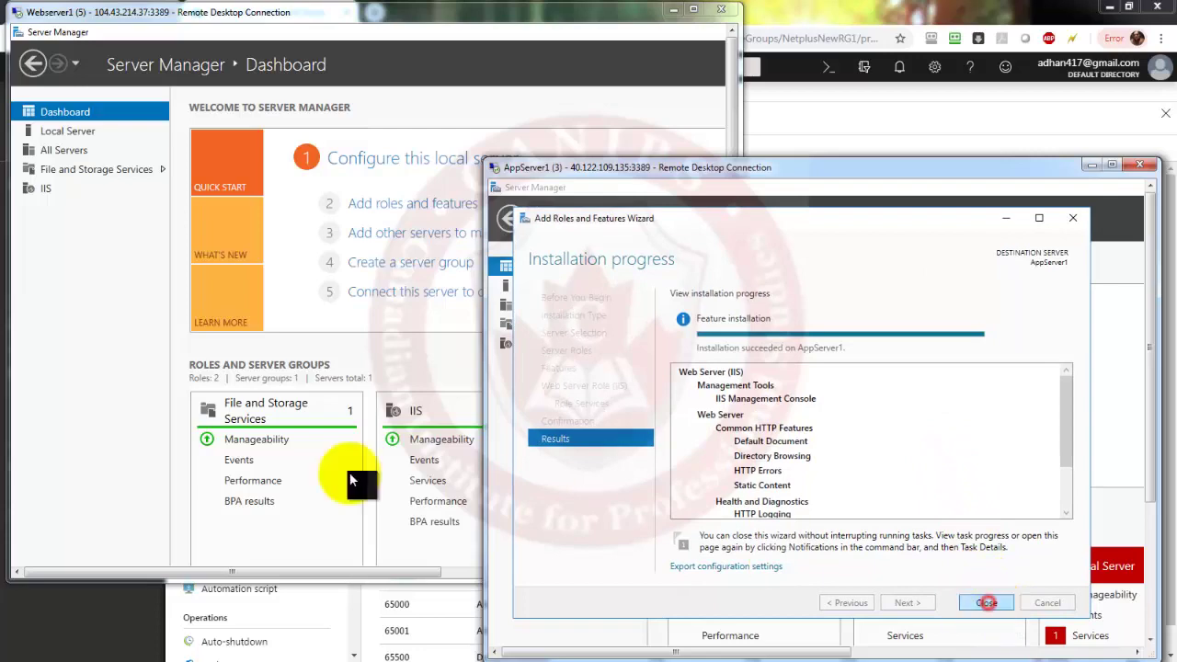
Step: In the Webserver1 session, browse to localhost in Internet Explorer to test the IIS default page
left_click(121, 428)
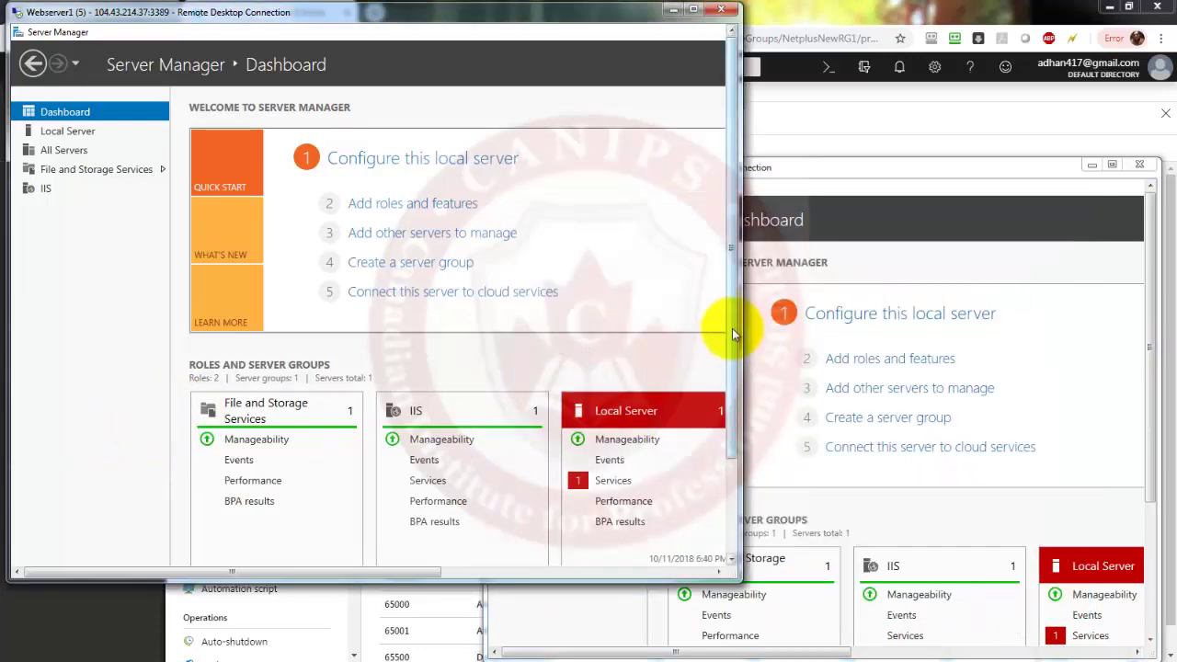
left_click_drag(735, 329, 747, 512)
left_click(136, 550)
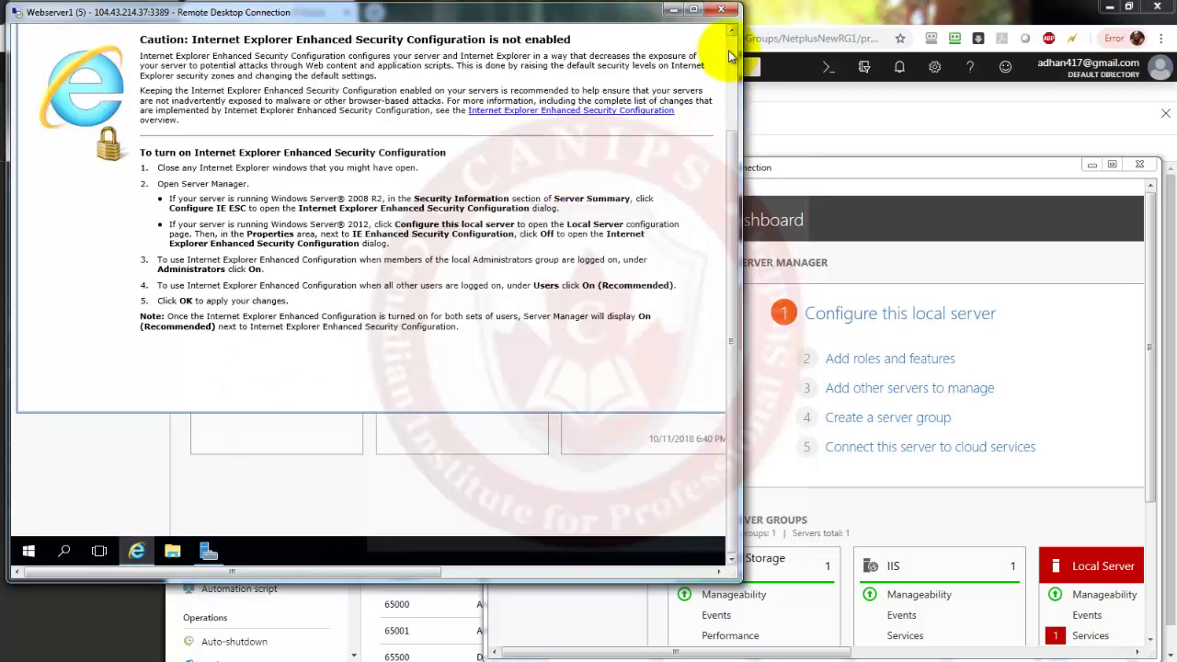
left_click(730, 50)
left_click(161, 126)
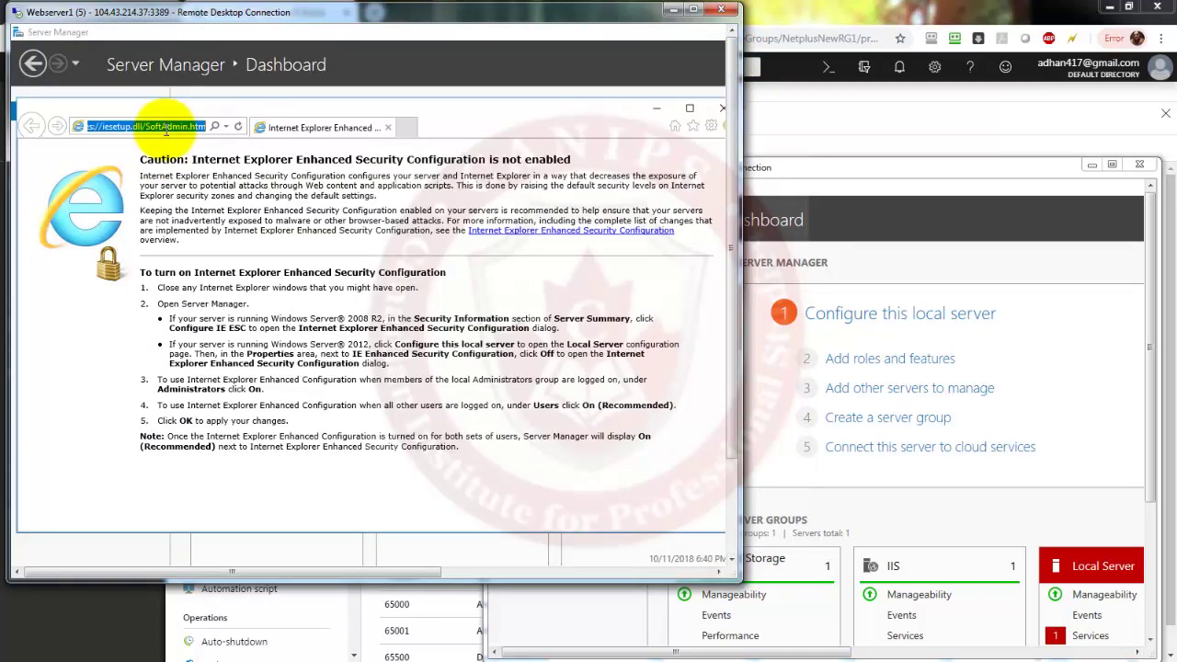
type("loc")
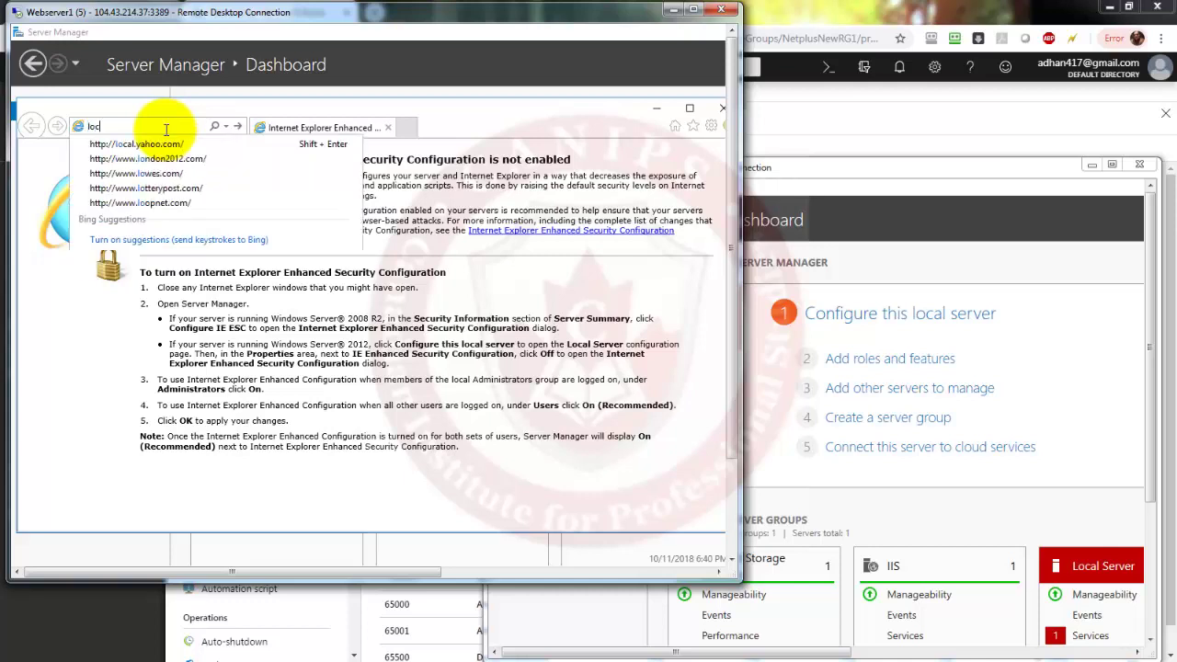
type("alhost")
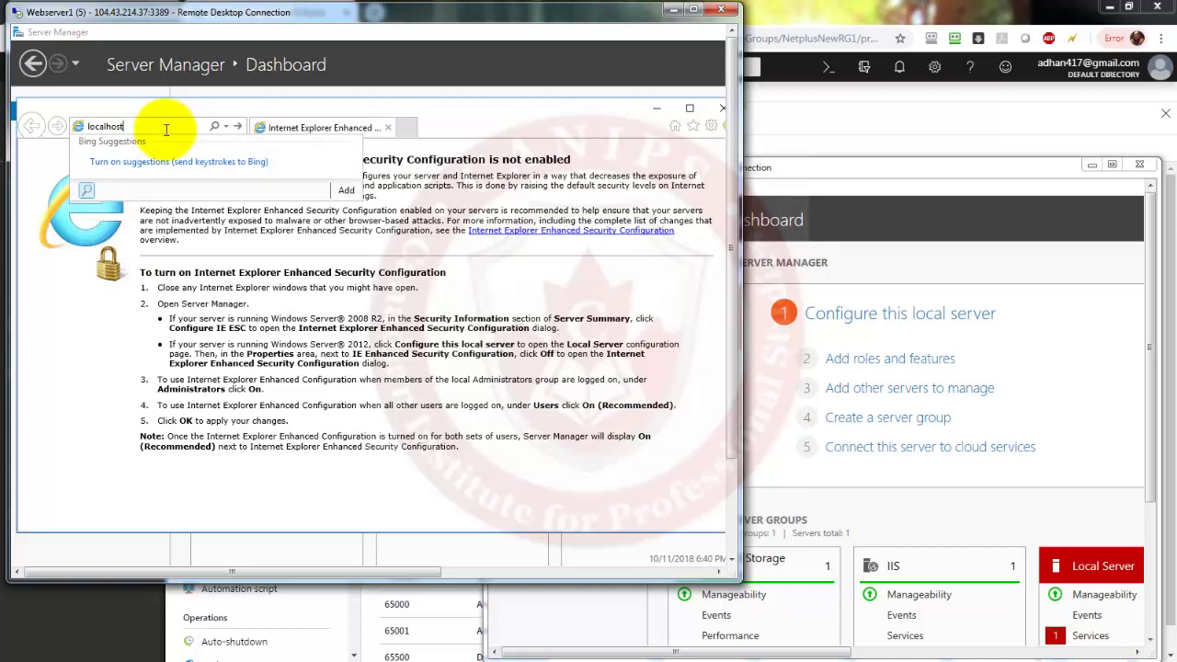
key("Return")
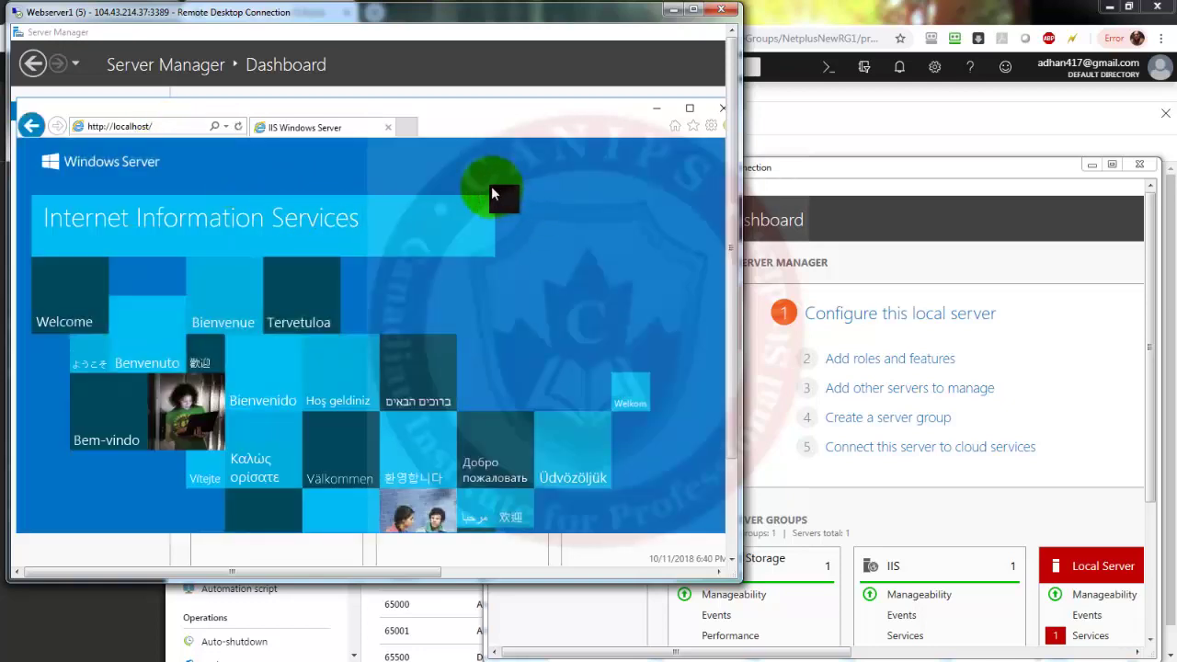
Step: In the AppServer1 session, accept Internet Explorer's recommended settings and browse to localhost to test the IIS default page
left_click(907, 263)
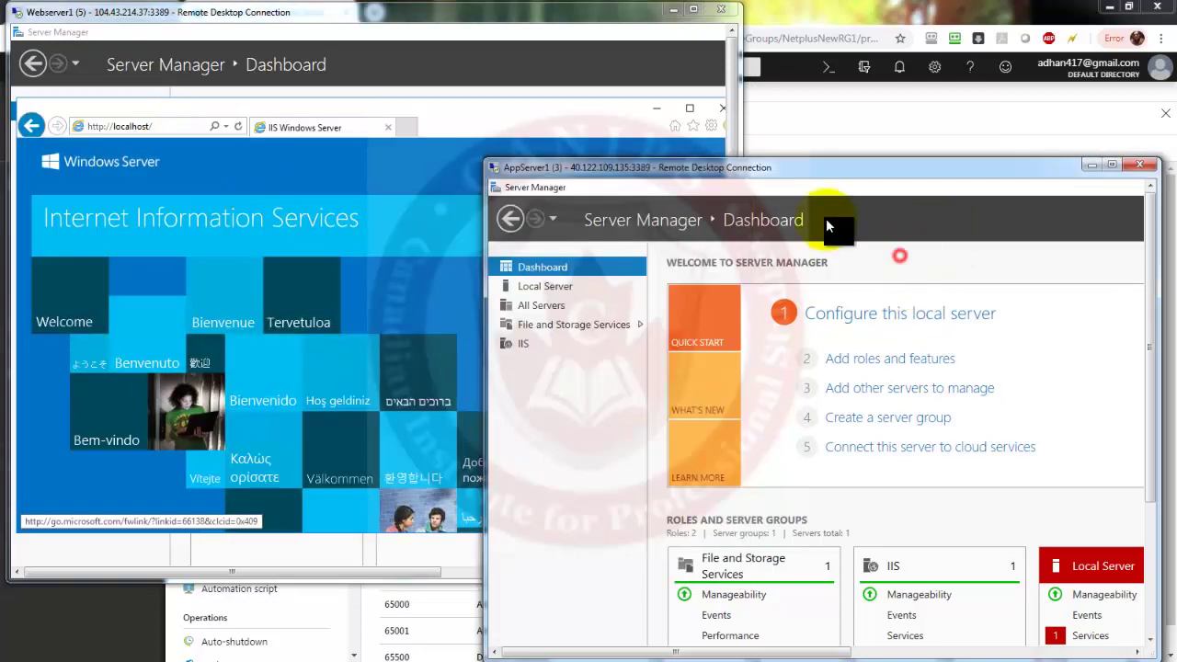
left_click(1150, 480)
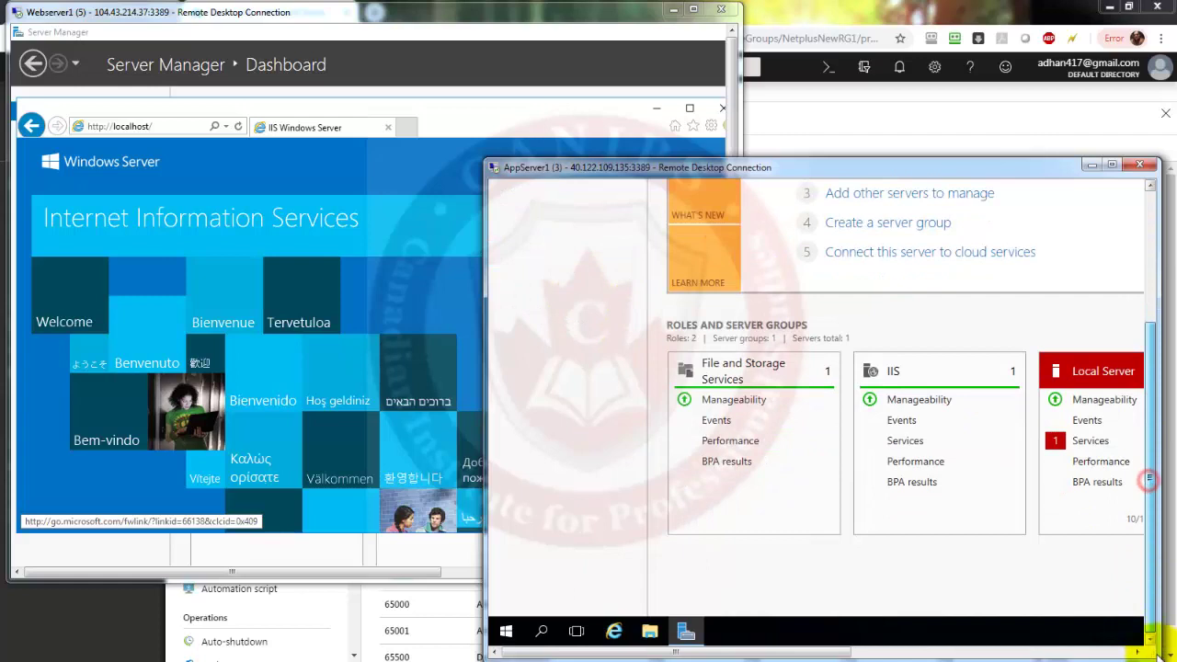
left_click(615, 633)
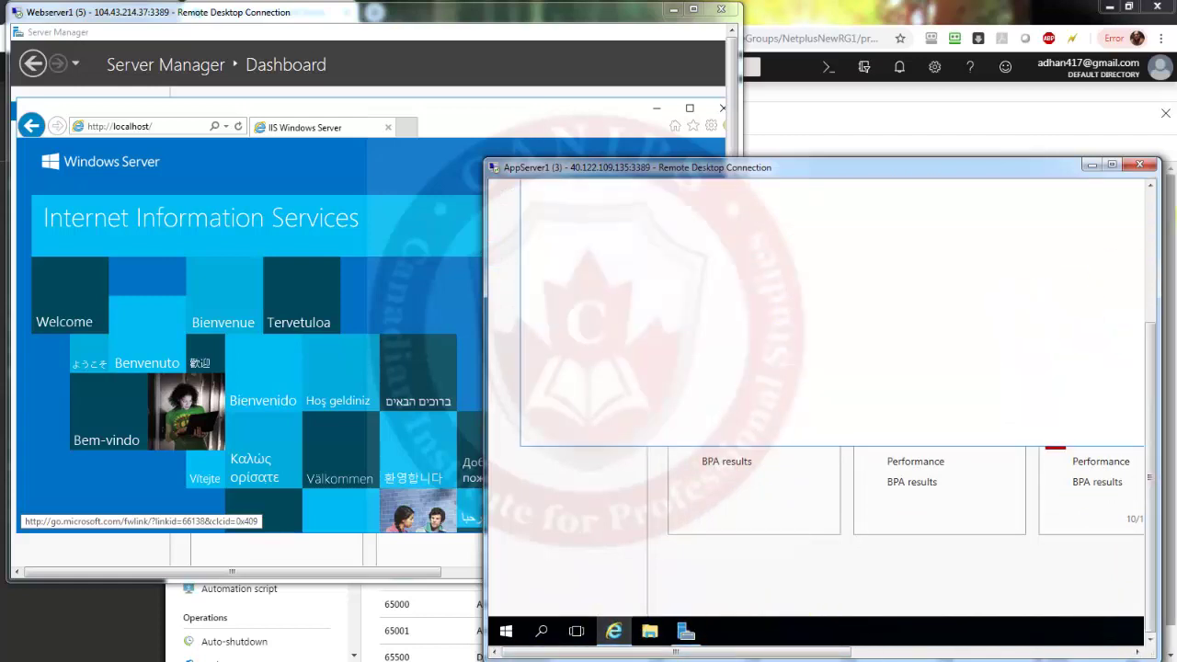
left_click(1155, 196)
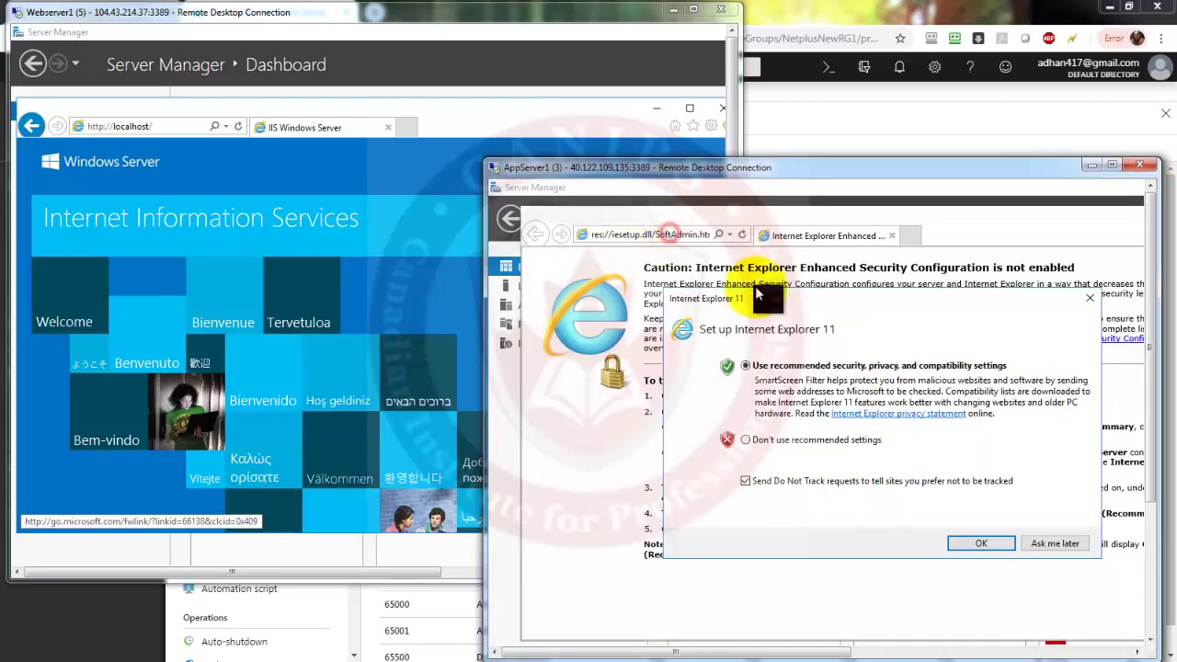
left_click(980, 543)
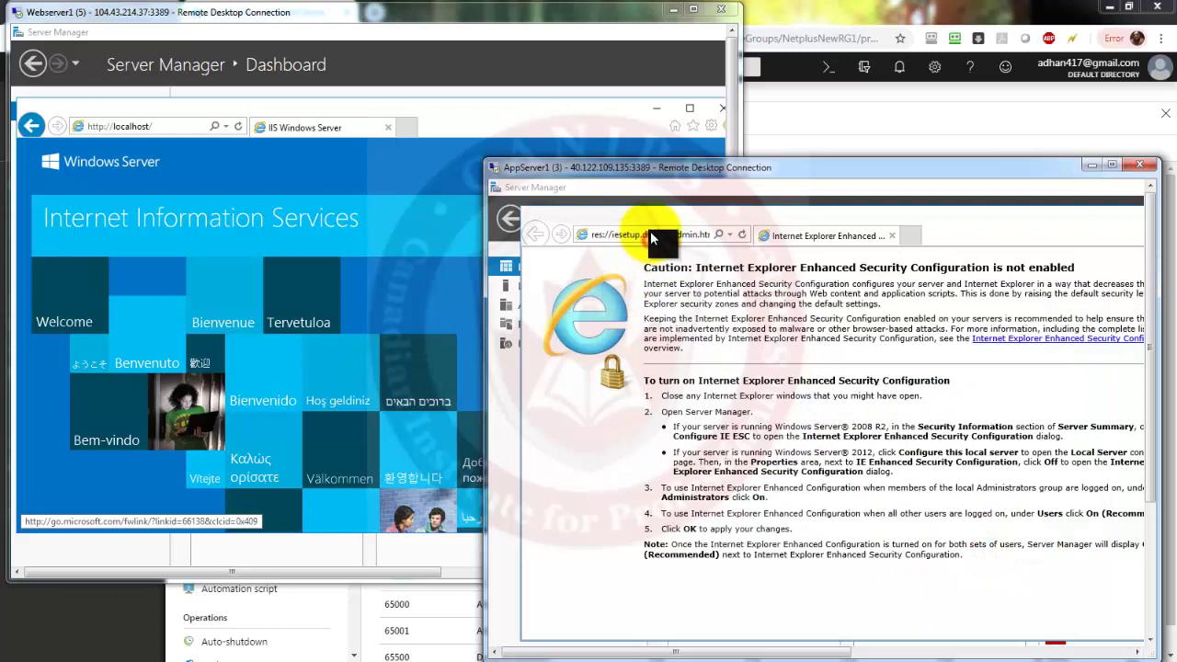
left_click(648, 233)
type("localhost")
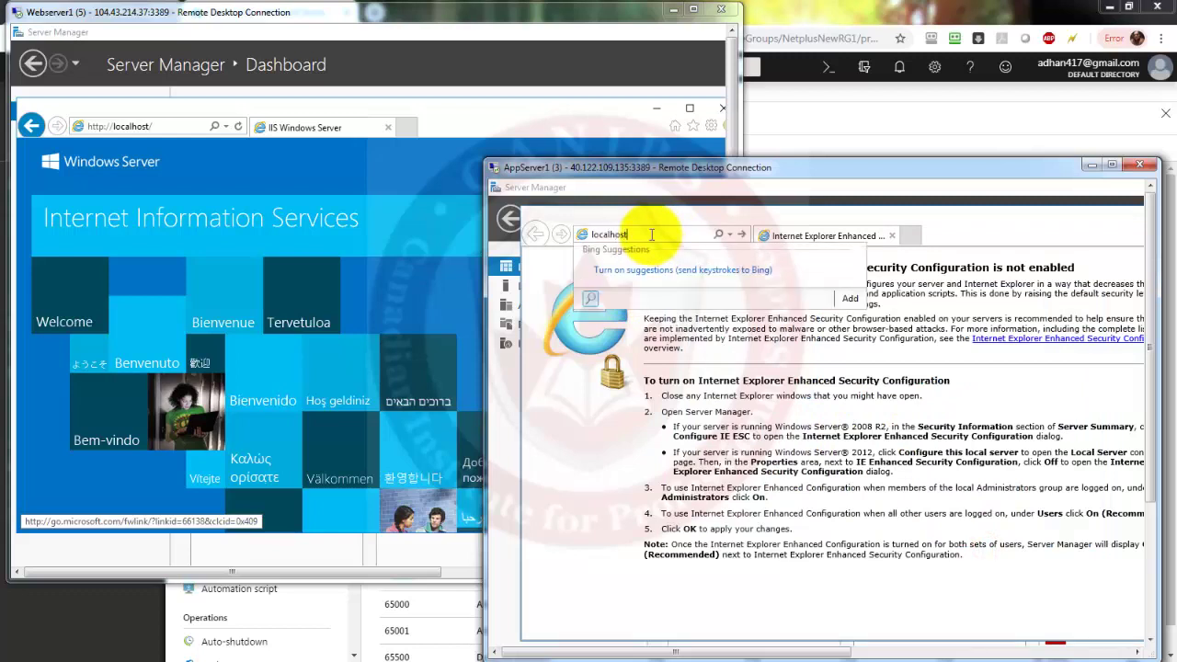
key("Return")
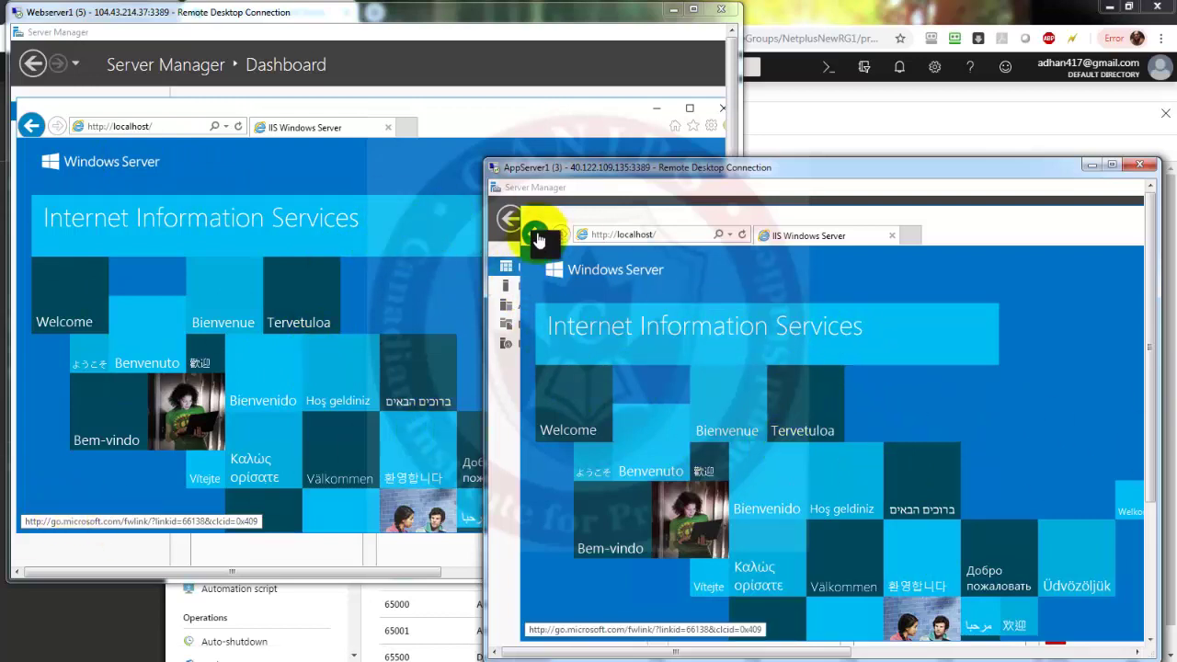
Step: View AppServer1's local server properties and look at its Ethernet 2 adapter in Network Connections
left_click(507, 402)
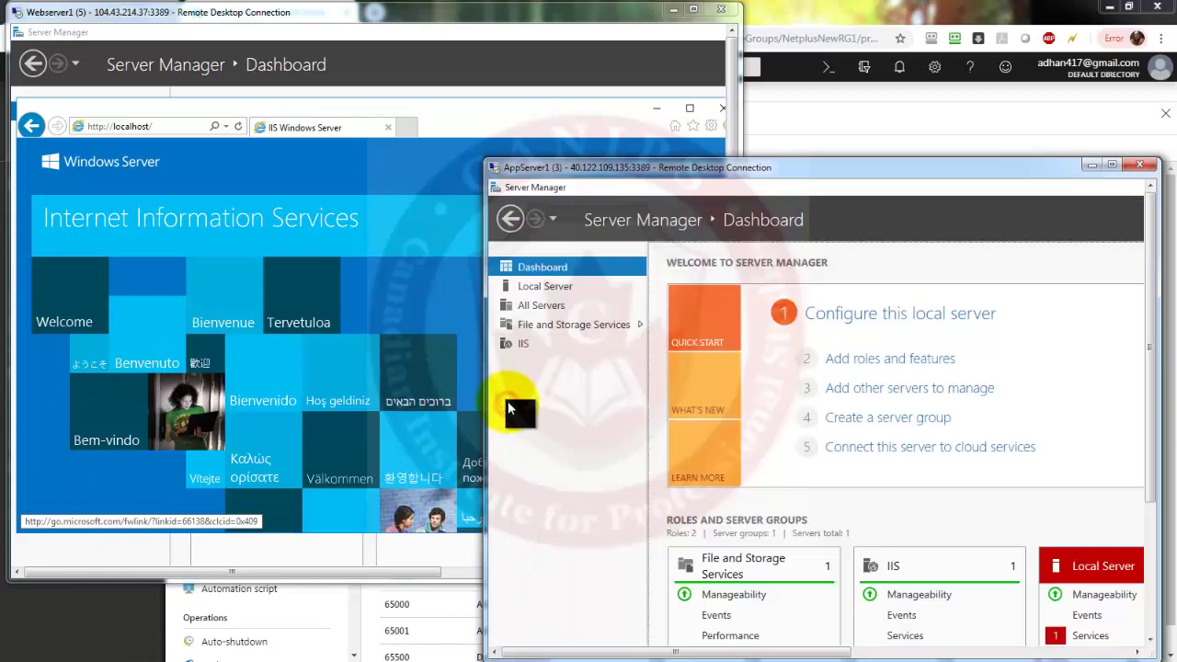
left_click(540, 286)
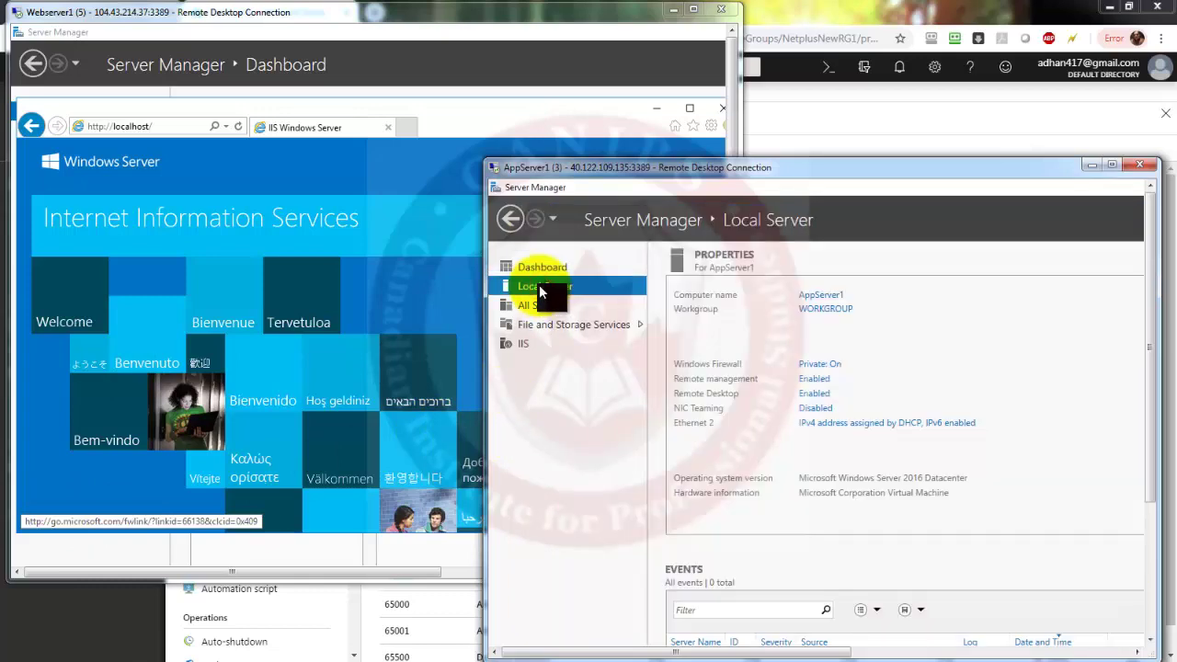
left_click(849, 425)
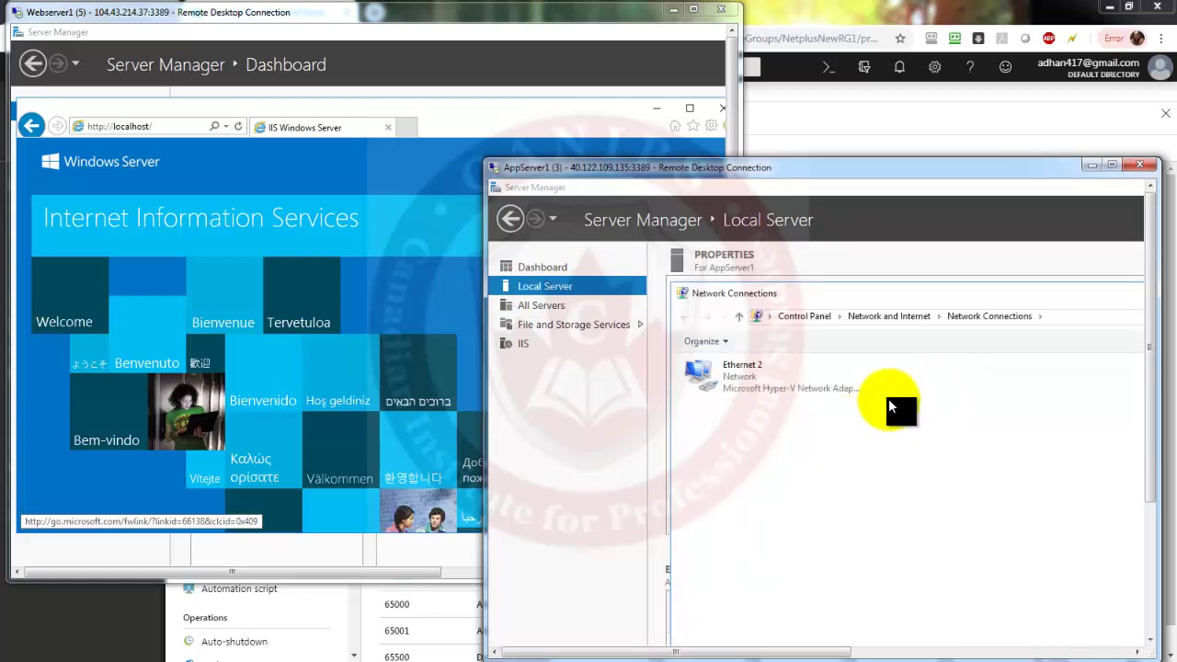
left_click(525, 451)
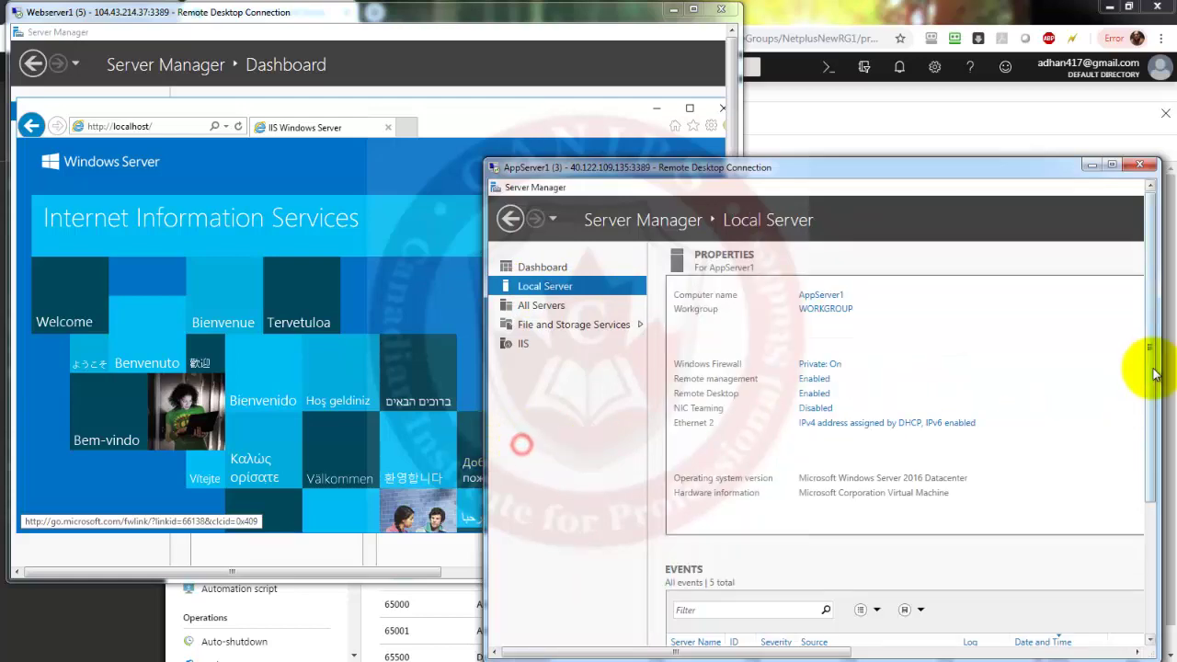
left_click_drag(1150, 364, 1138, 334)
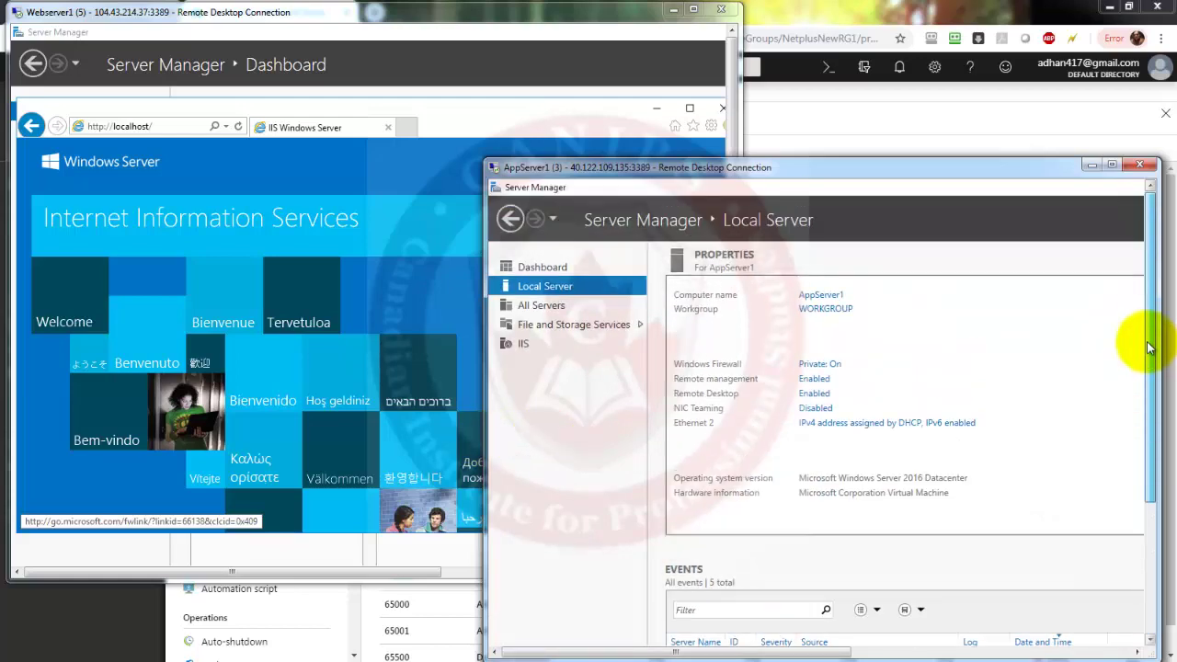
Step: Switch to the Azure portal and view AppServer1's overview with its public IP address and virtual network/subnet
left_click(811, 115)
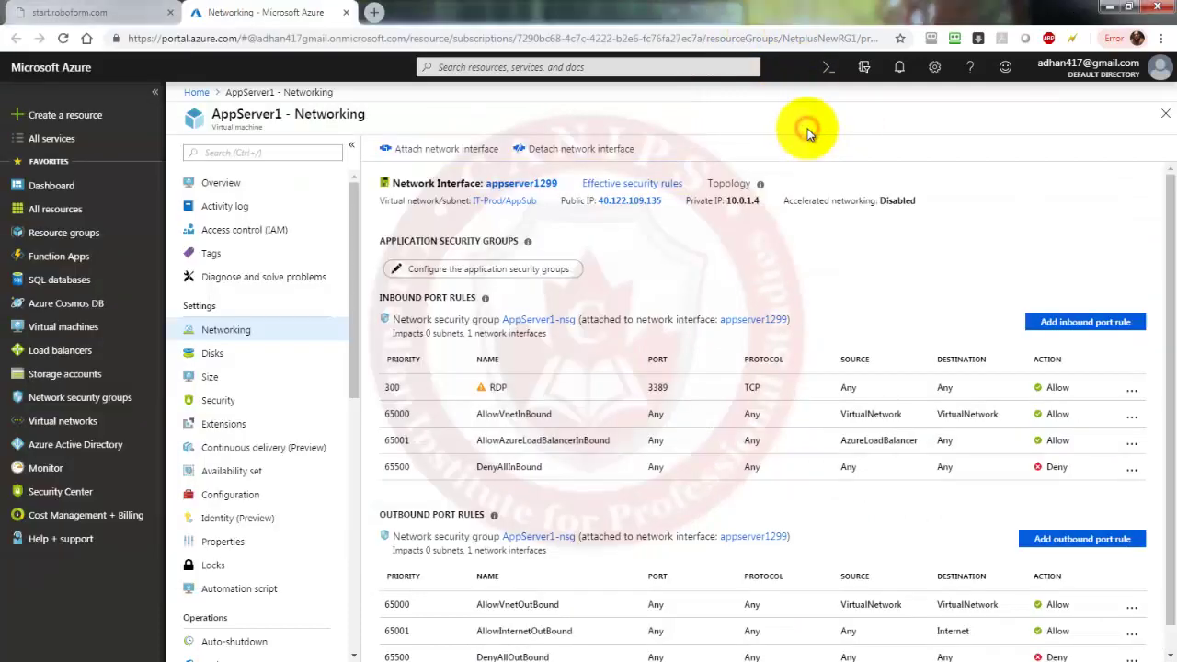
left_click(246, 92)
left_click(213, 180)
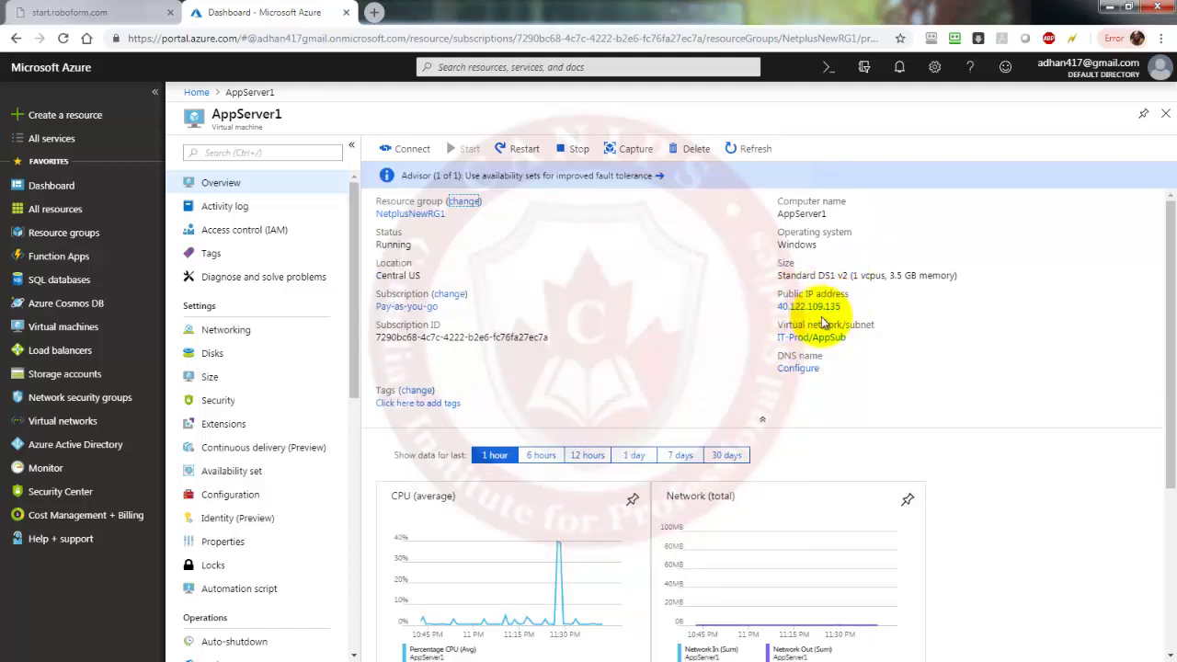
Step: Check AppServer1's networking details in the portal, and browse to its private IP 10.0.1.4 from a new Internet Explorer tab in the Webserver1 session
left_click(237, 329)
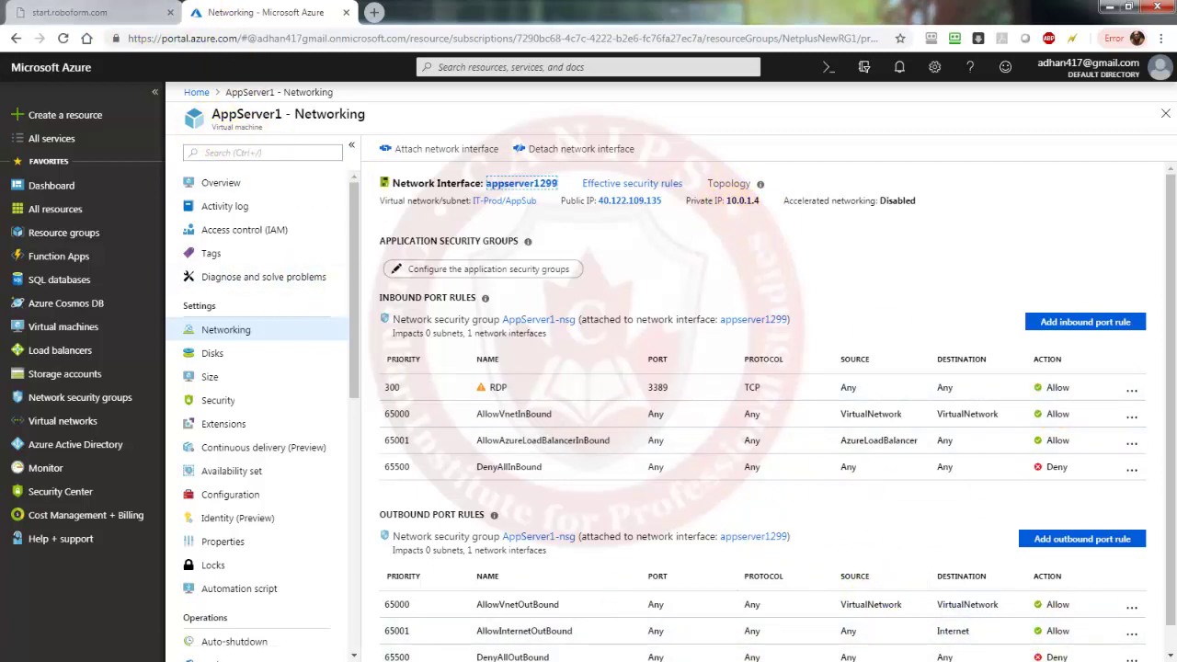
key("alt+Tab")
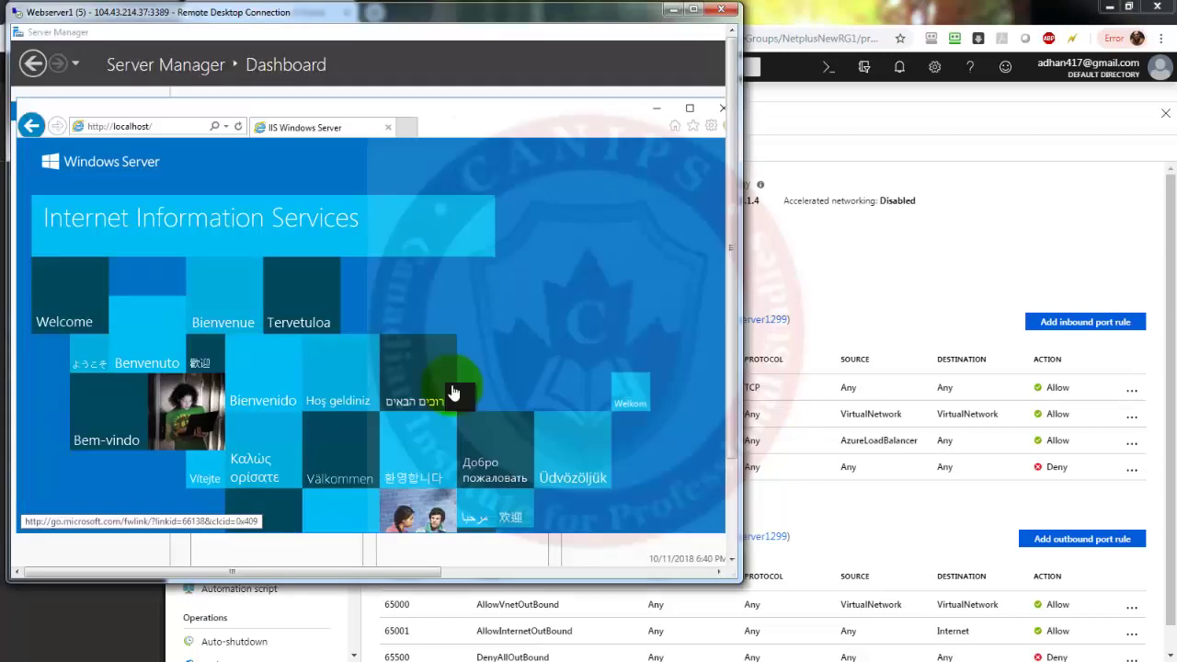
left_click(411, 129)
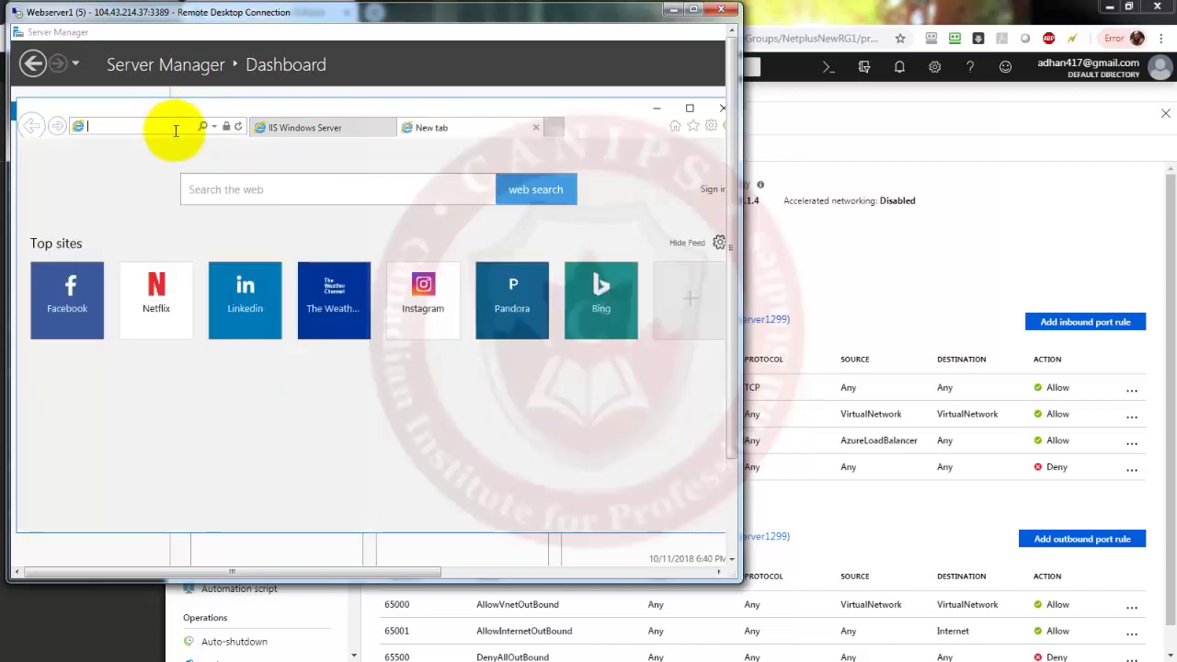
type("10")
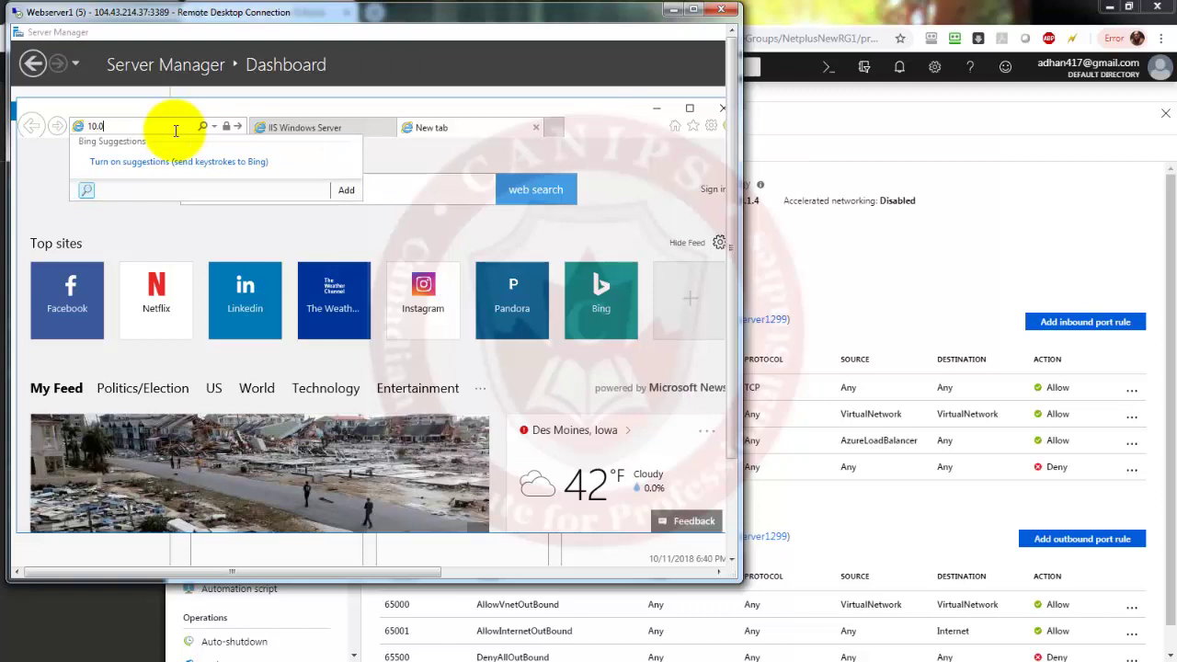
type(".0")
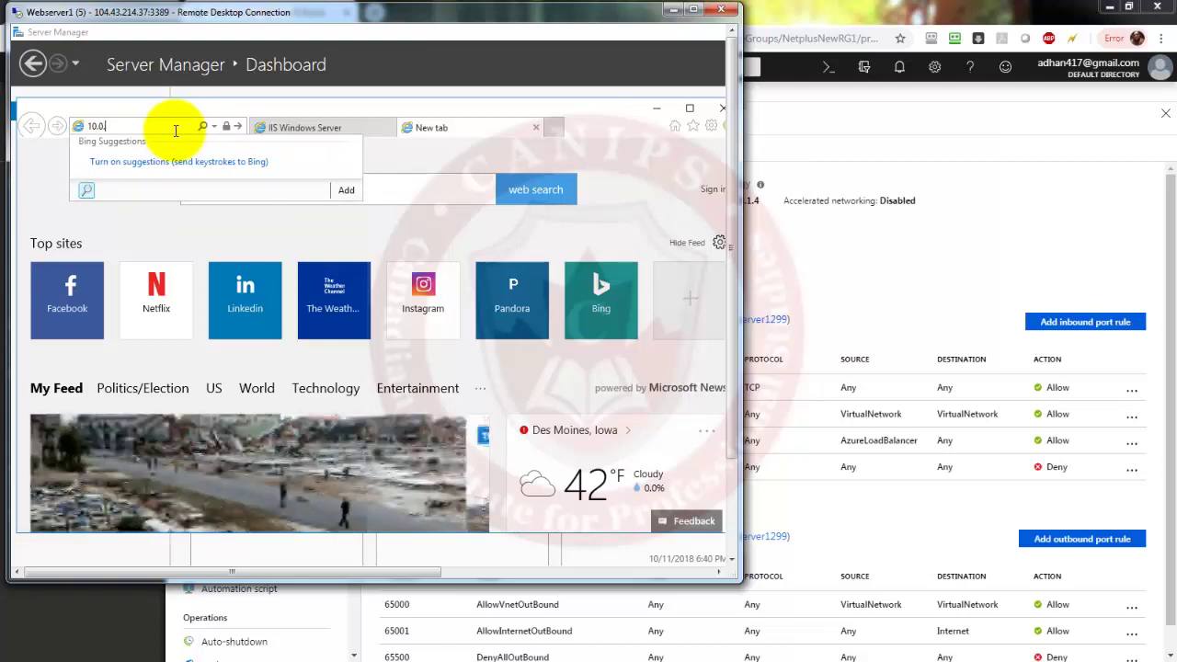
type(".1.4")
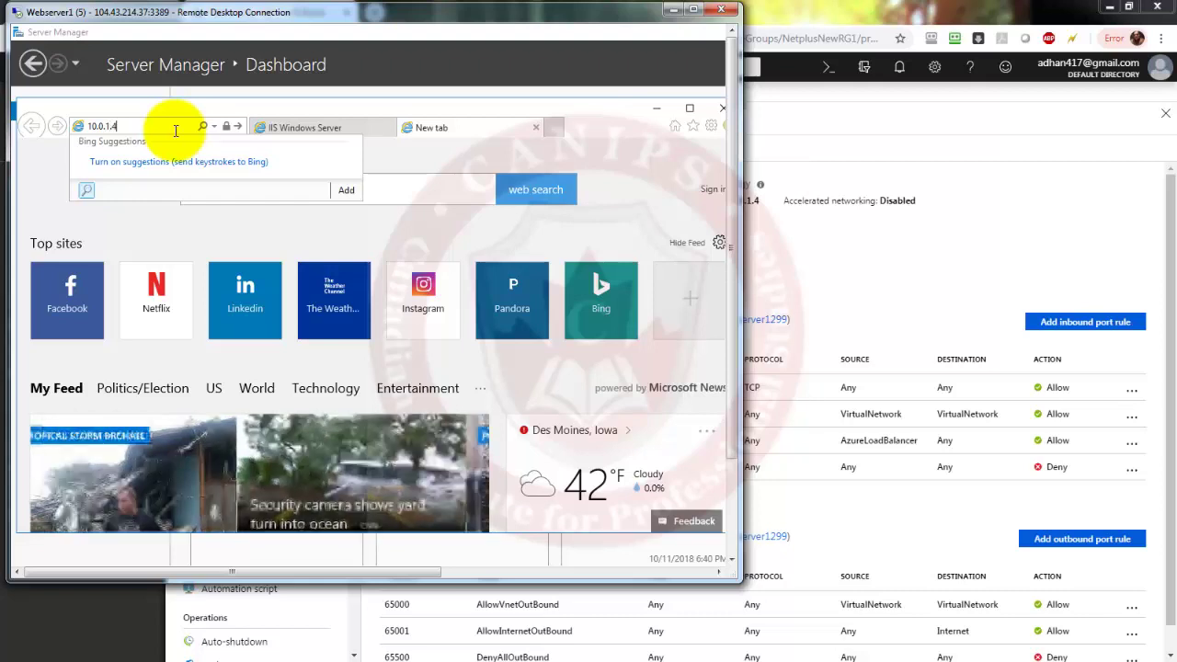
key("Return")
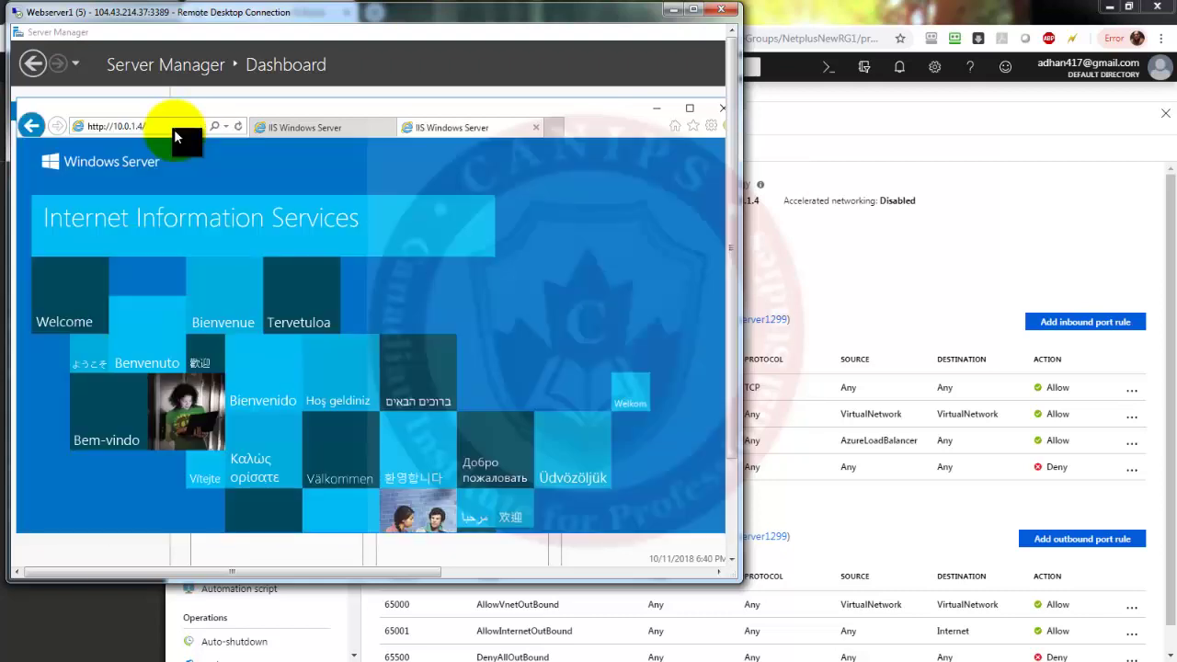
Step: Return to the Azure portal and open Webserver1's networking settings to read its private IP address
left_click(942, 255)
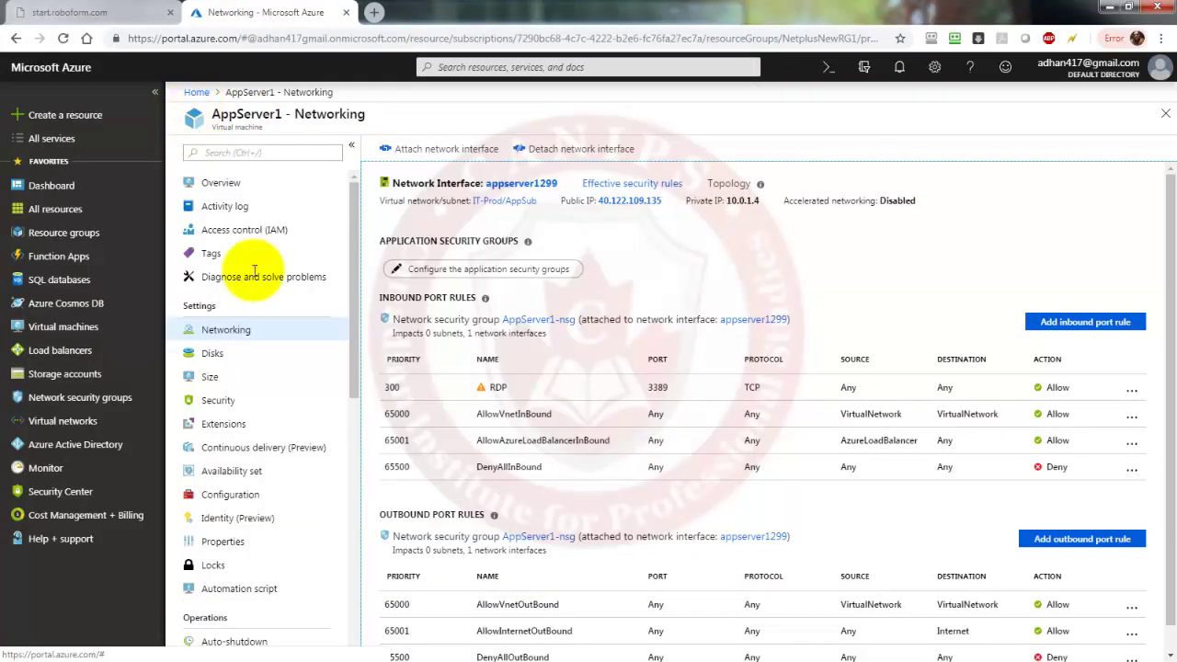
left_click(190, 94)
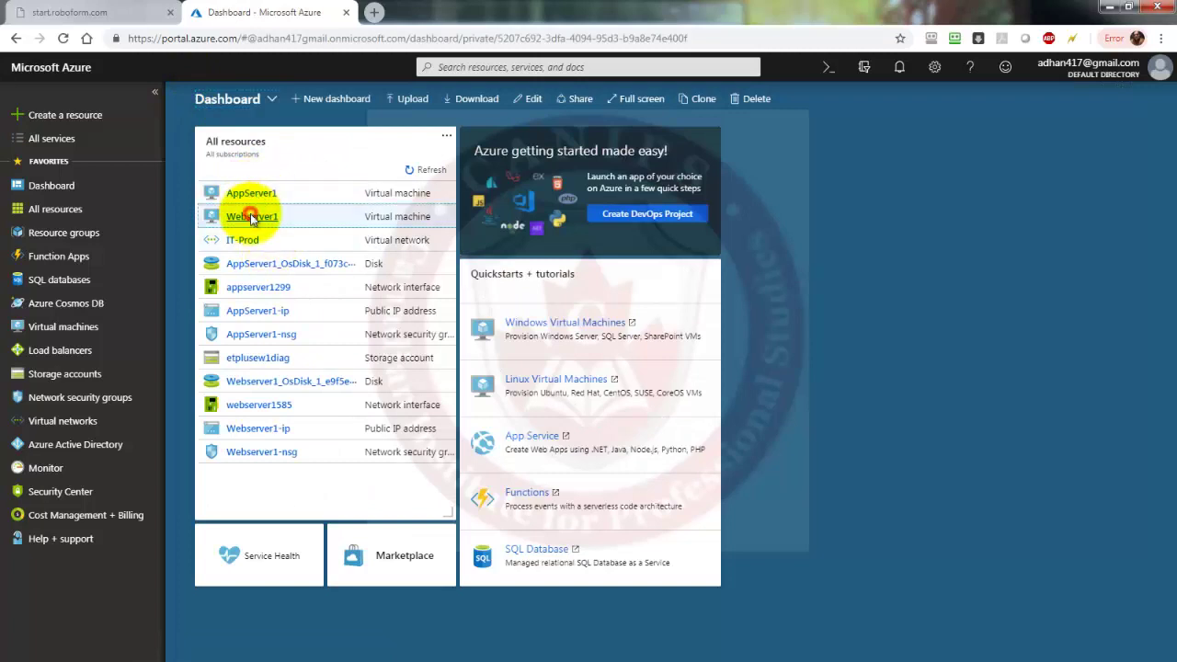
left_click(251, 217)
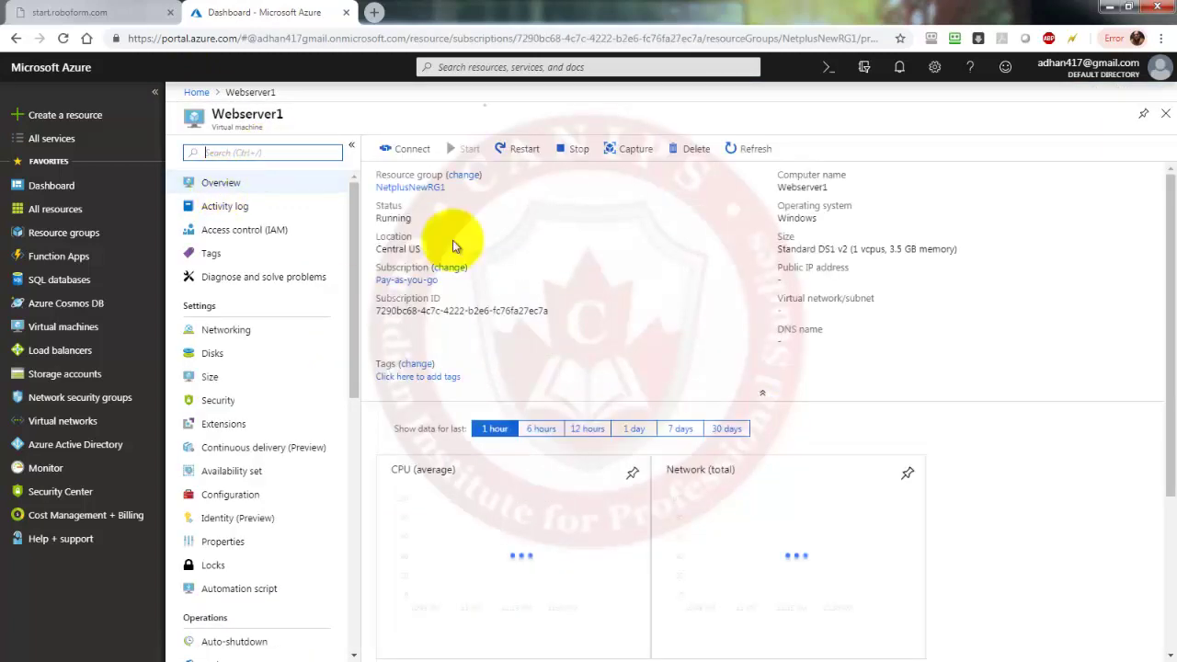
left_click(223, 330)
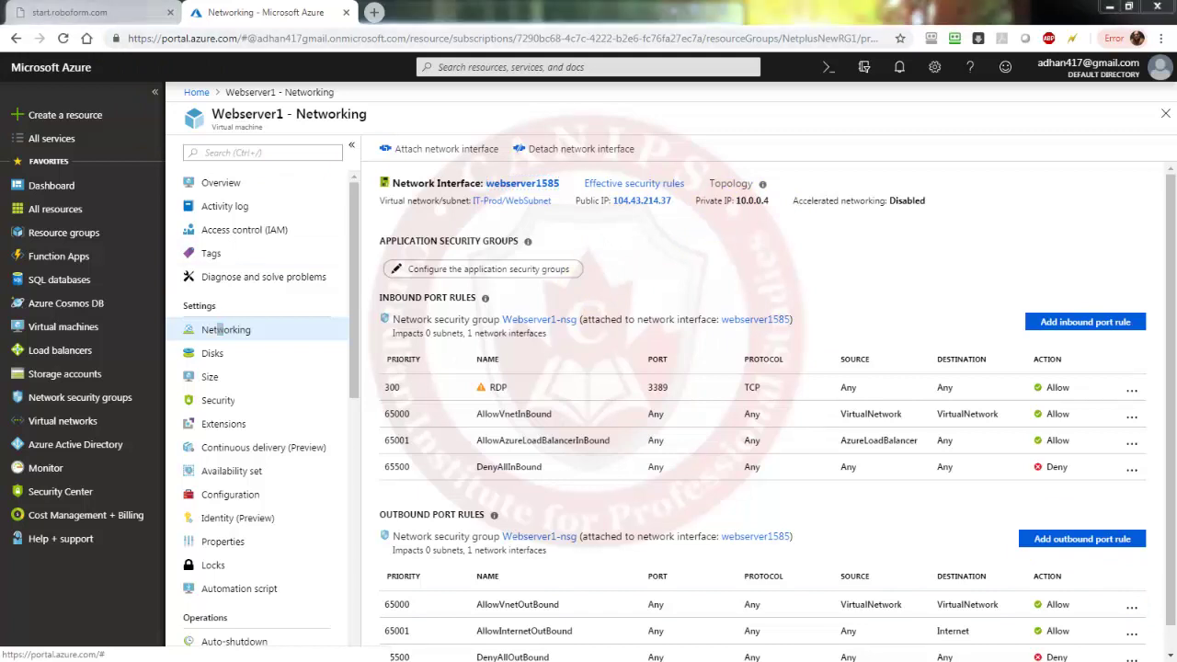
Step: In the AppServer1 session, browse to Webserver1's private IP 10.0.0.4 in a new Internet Explorer tab
key("alt+Tab")
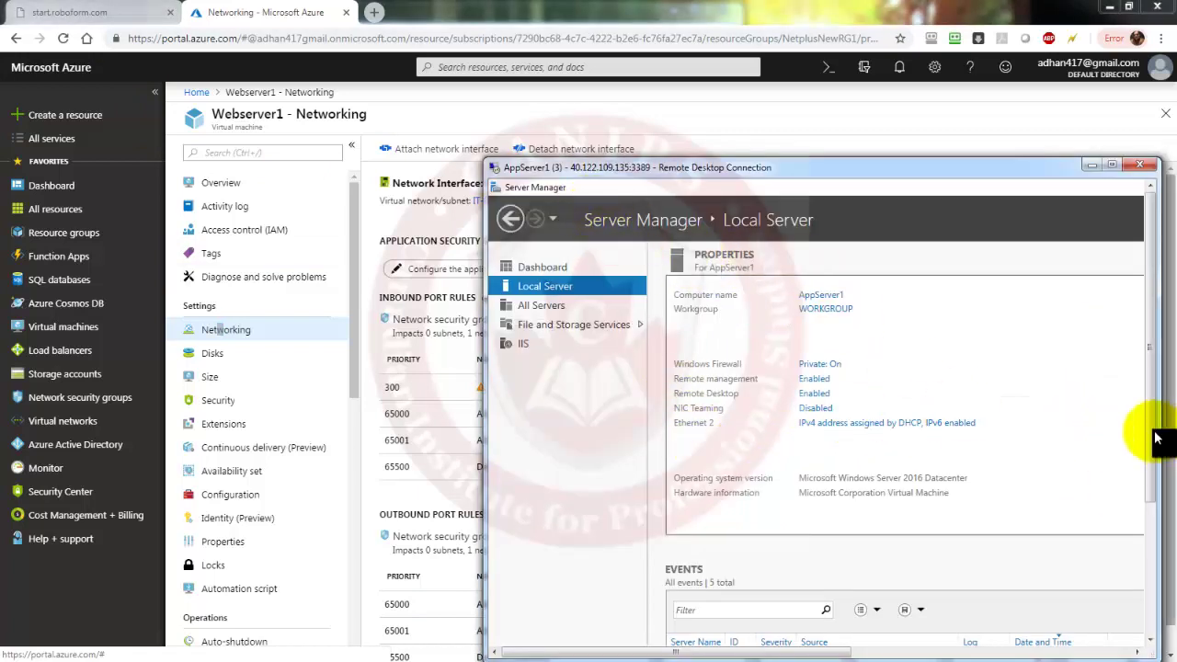
left_click_drag(1148, 420, 1148, 561)
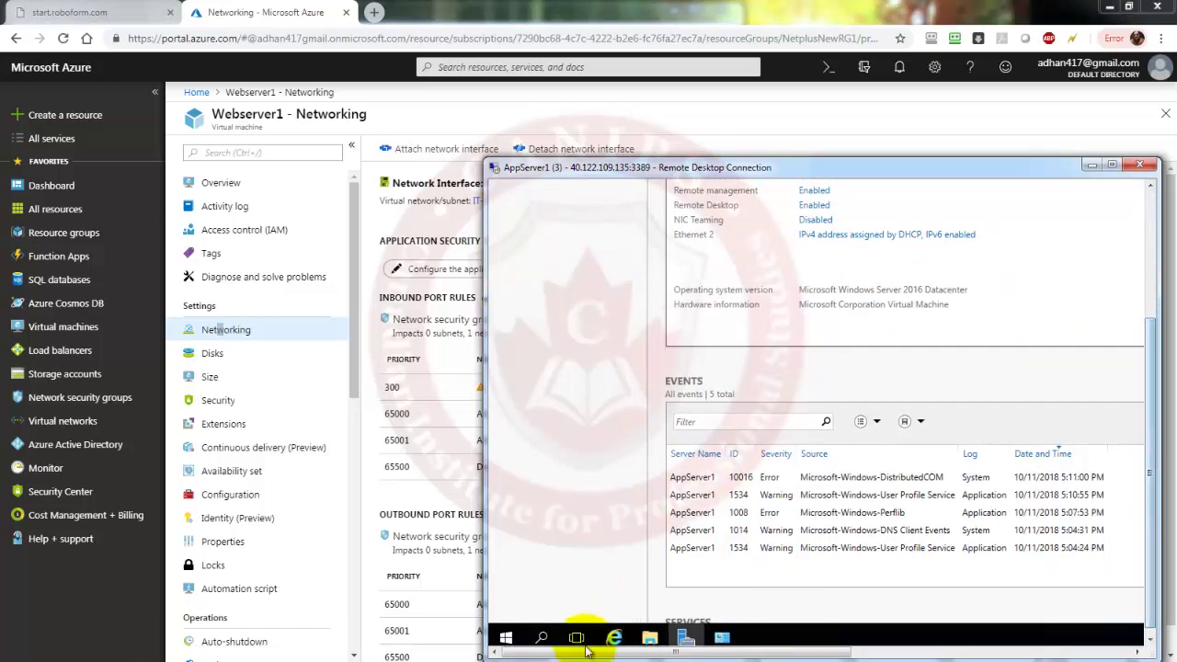
left_click(613, 640)
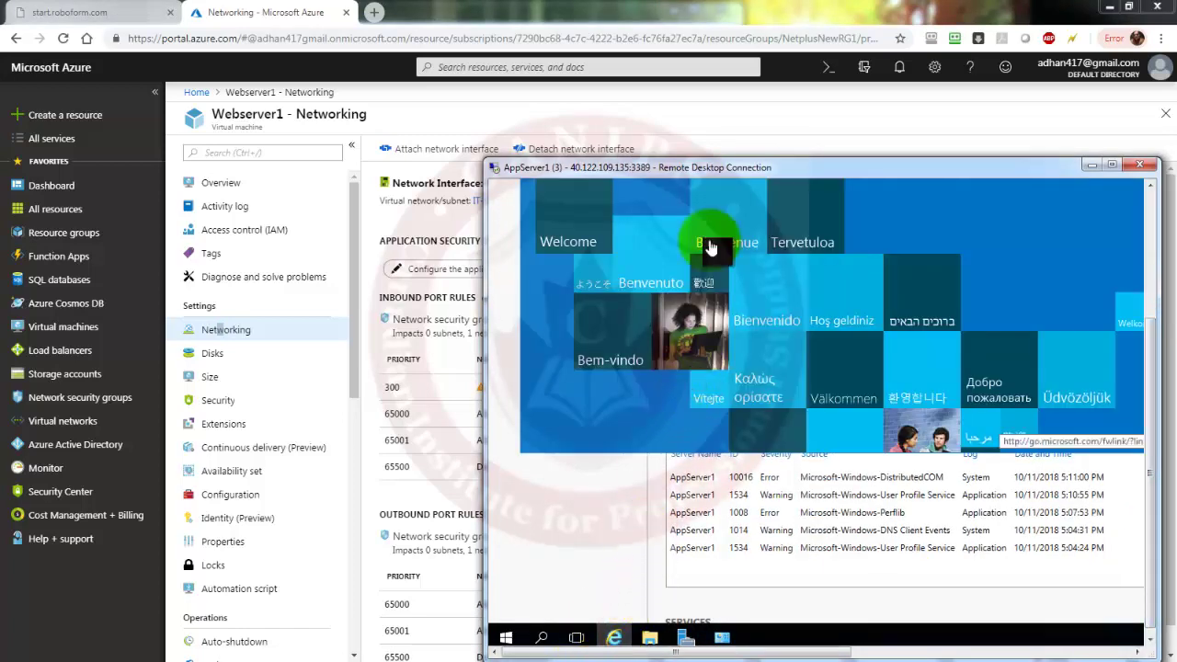
left_click(1147, 197)
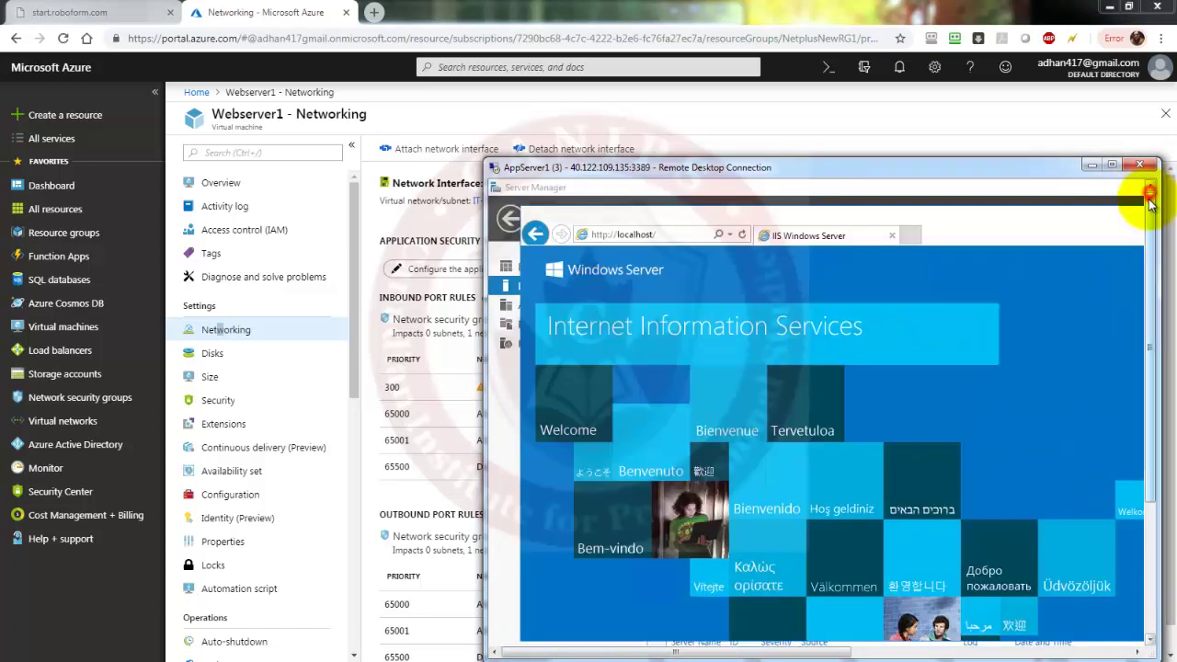
left_click(910, 236)
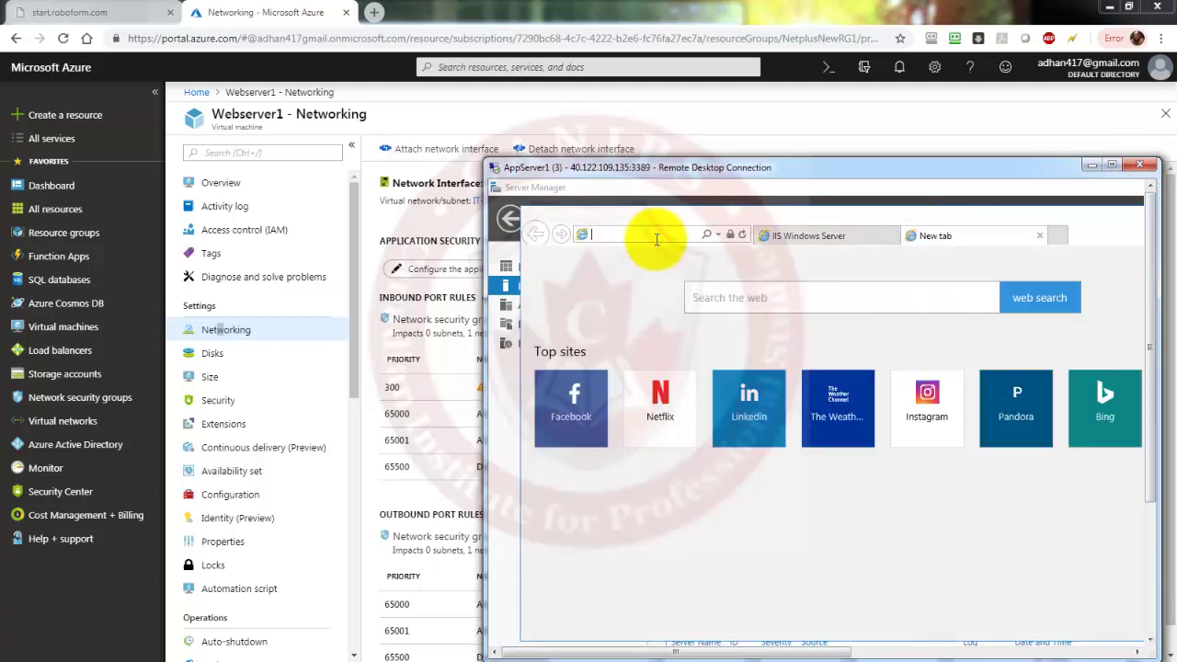
type("10.0.0.")
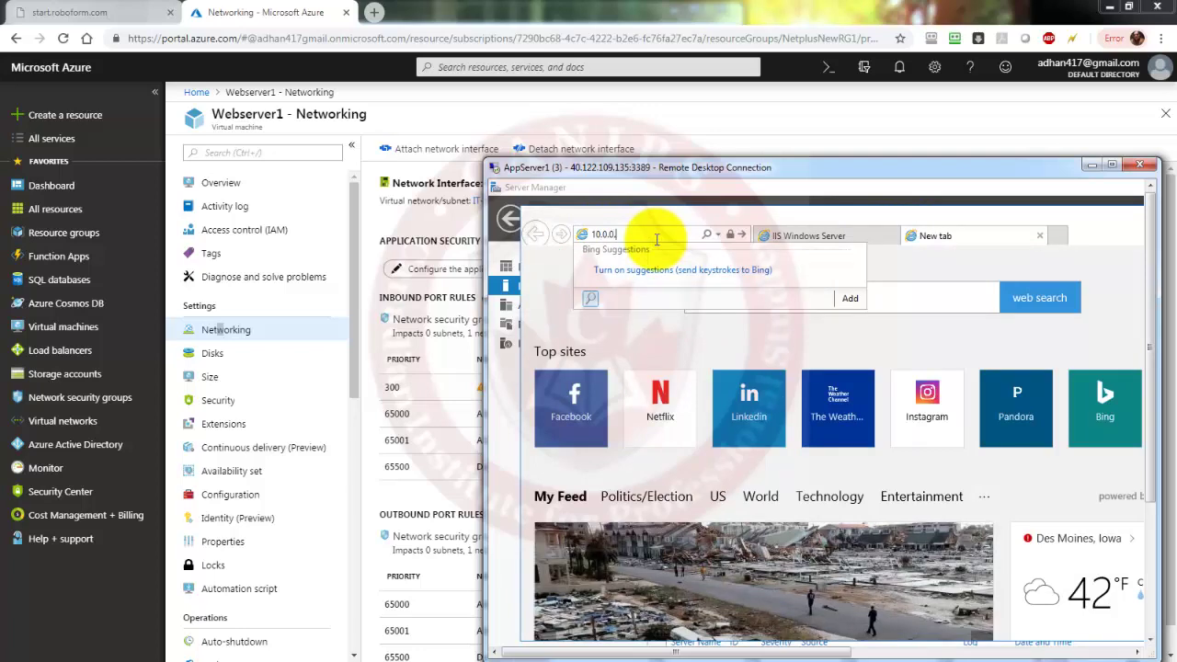
type("4")
key("Return")
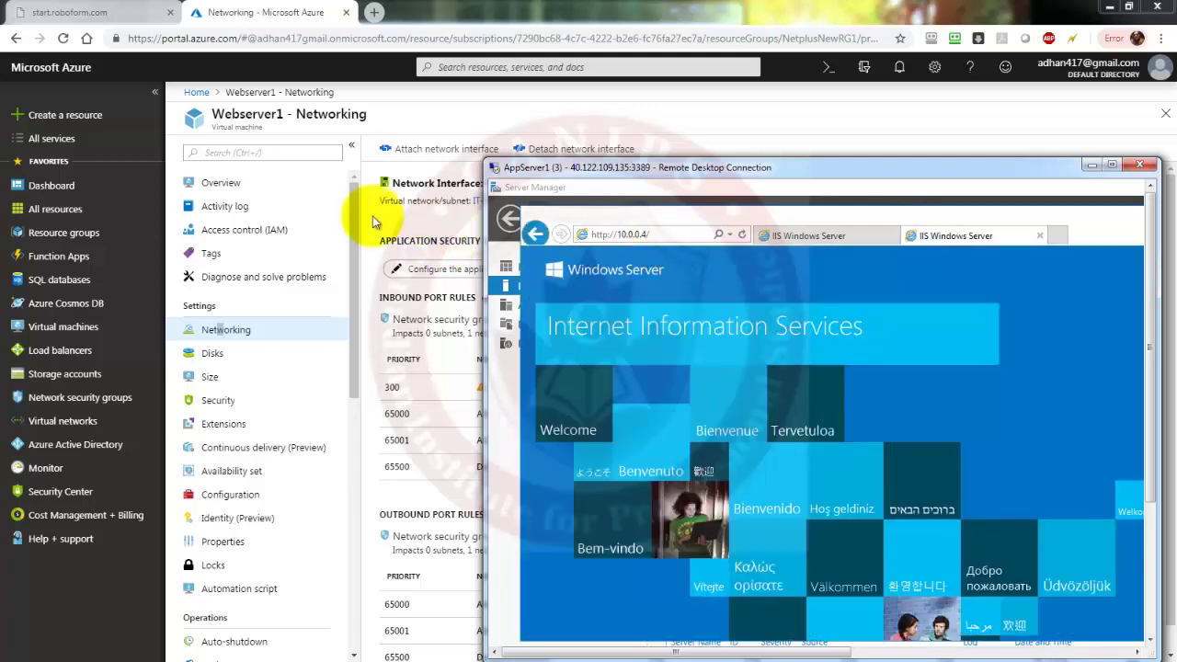
Step: Copy Webserver1's public IP address from its portal overview and browse to 104.43.214.37 in a new local Chrome tab
left_click(224, 183)
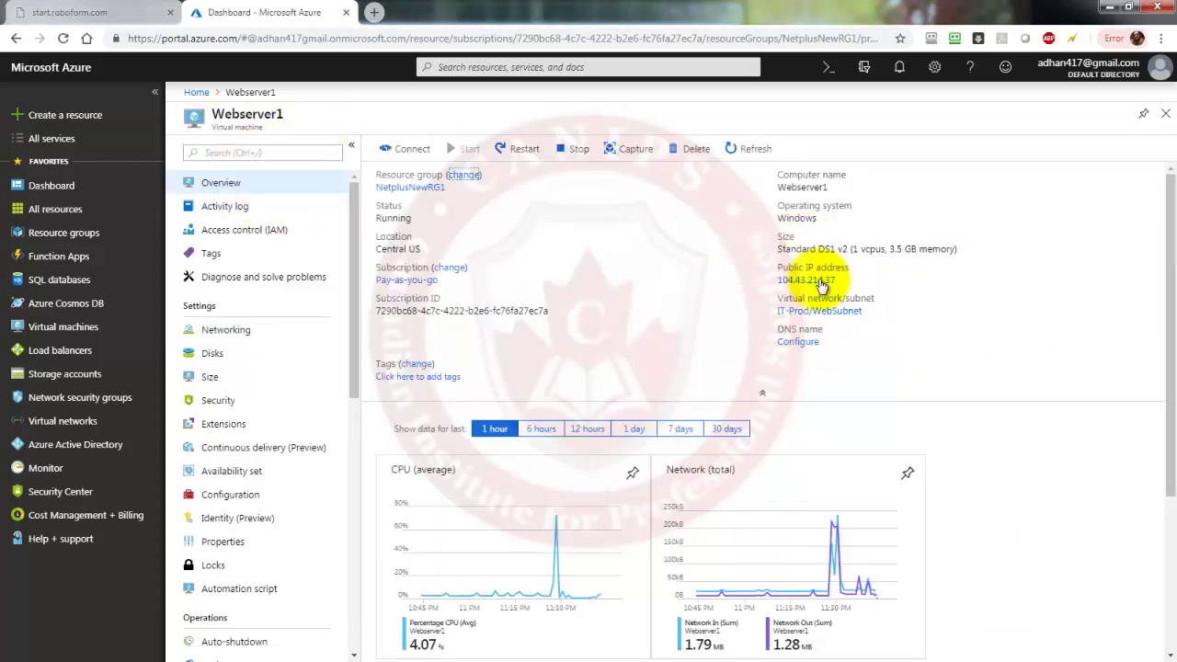
left_click(844, 281)
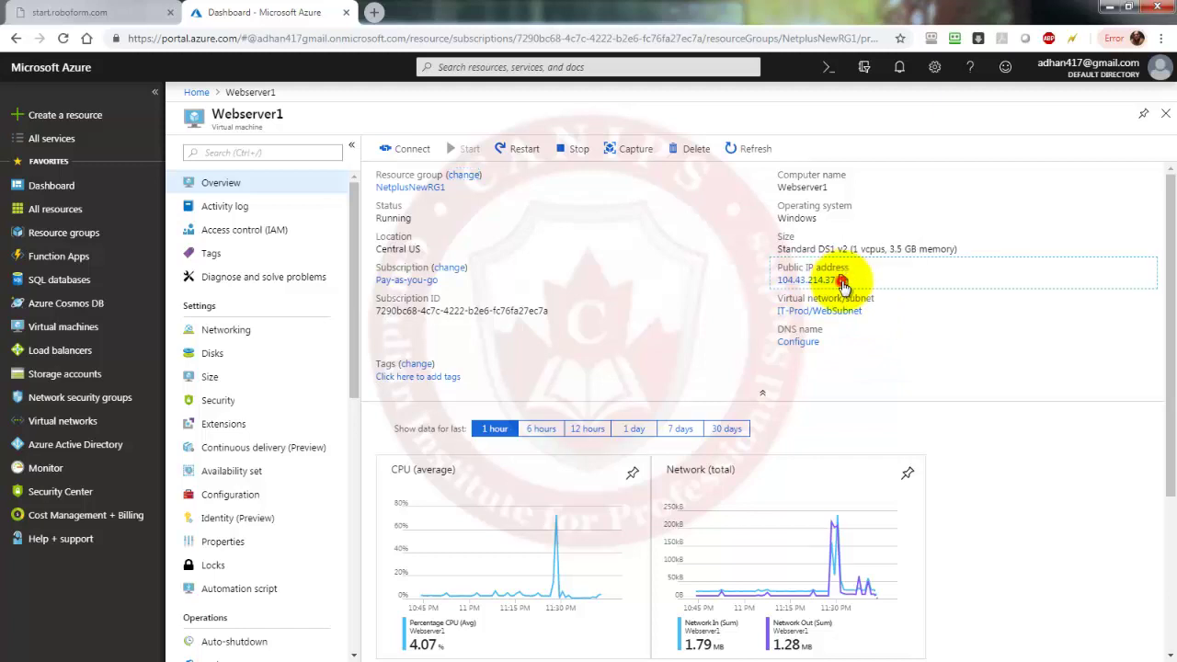
left_click(375, 13)
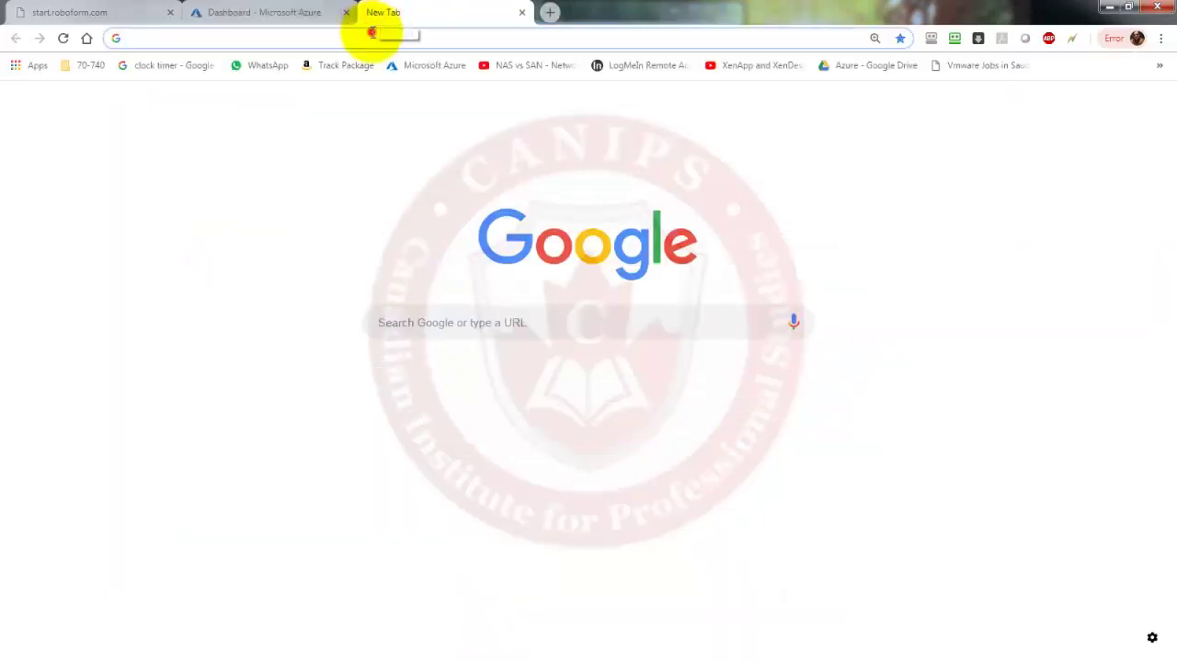
key("ctrl+v")
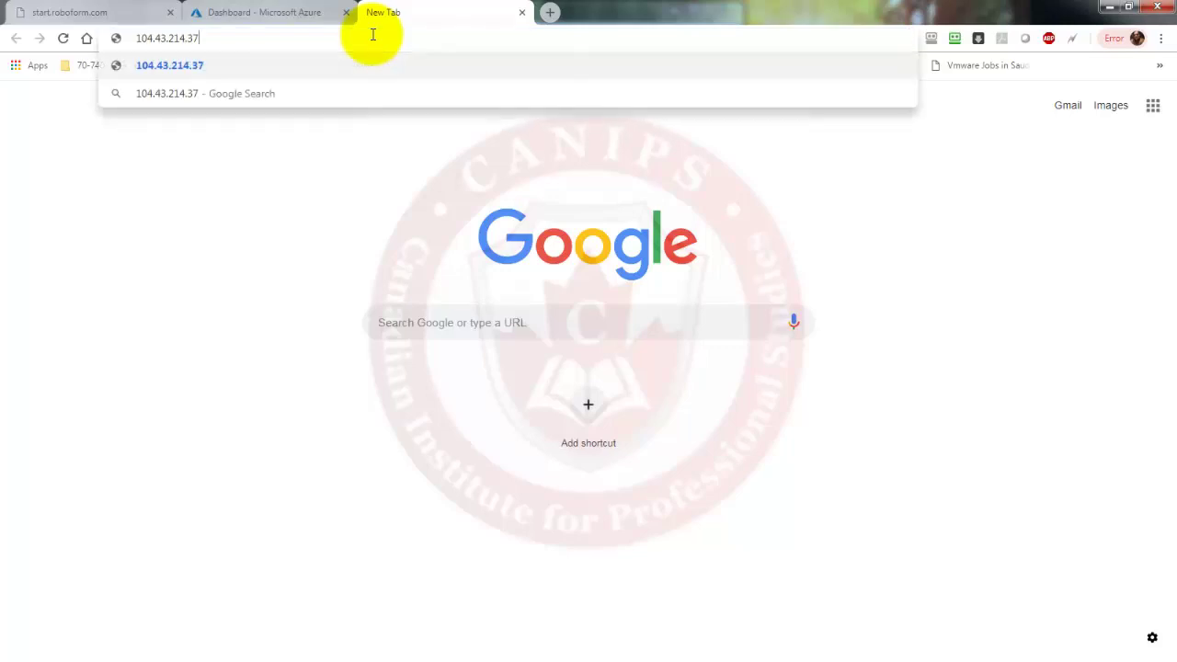
key("Return")
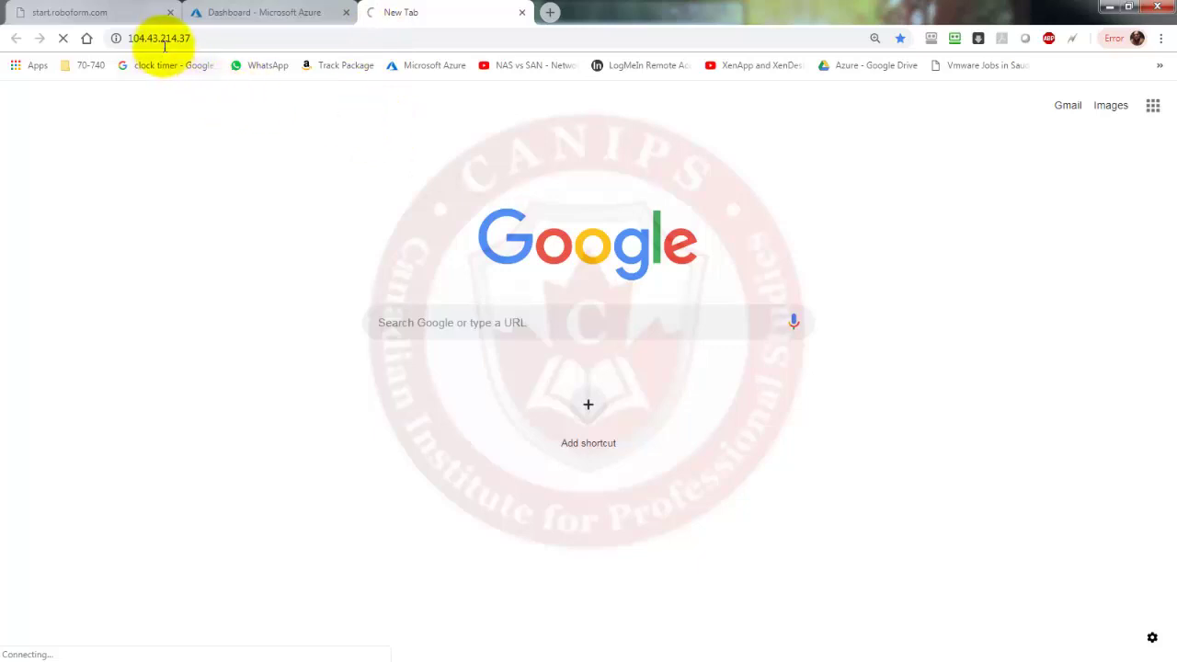
left_click(268, 13)
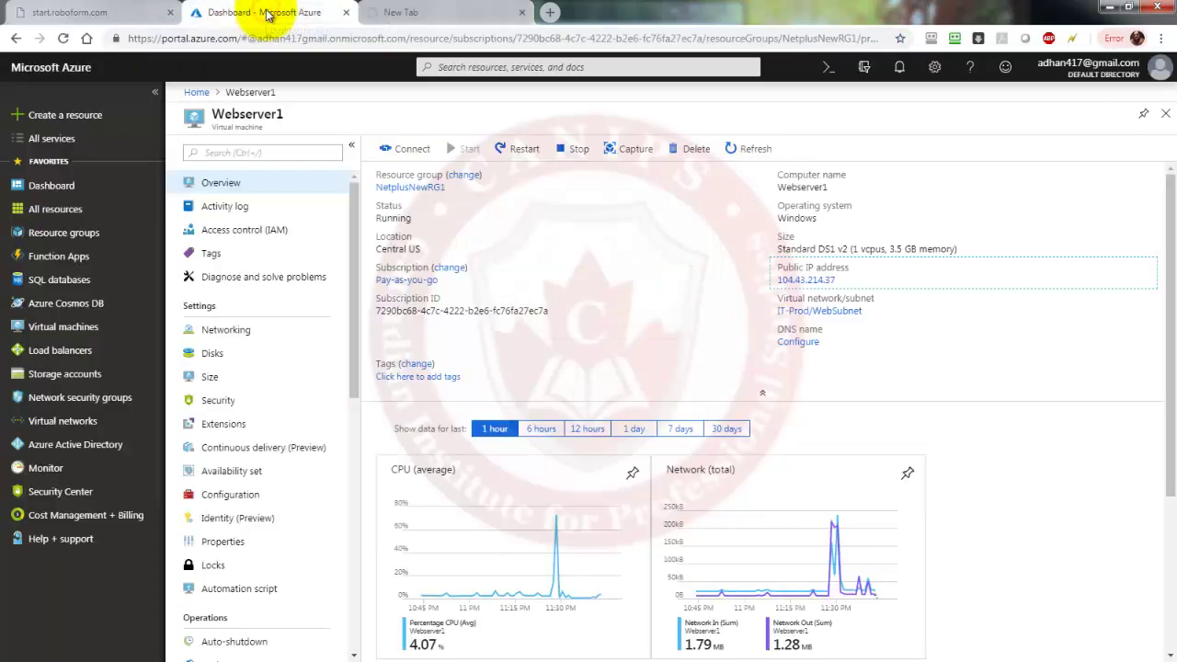
left_click(433, 12)
left_click(262, 12)
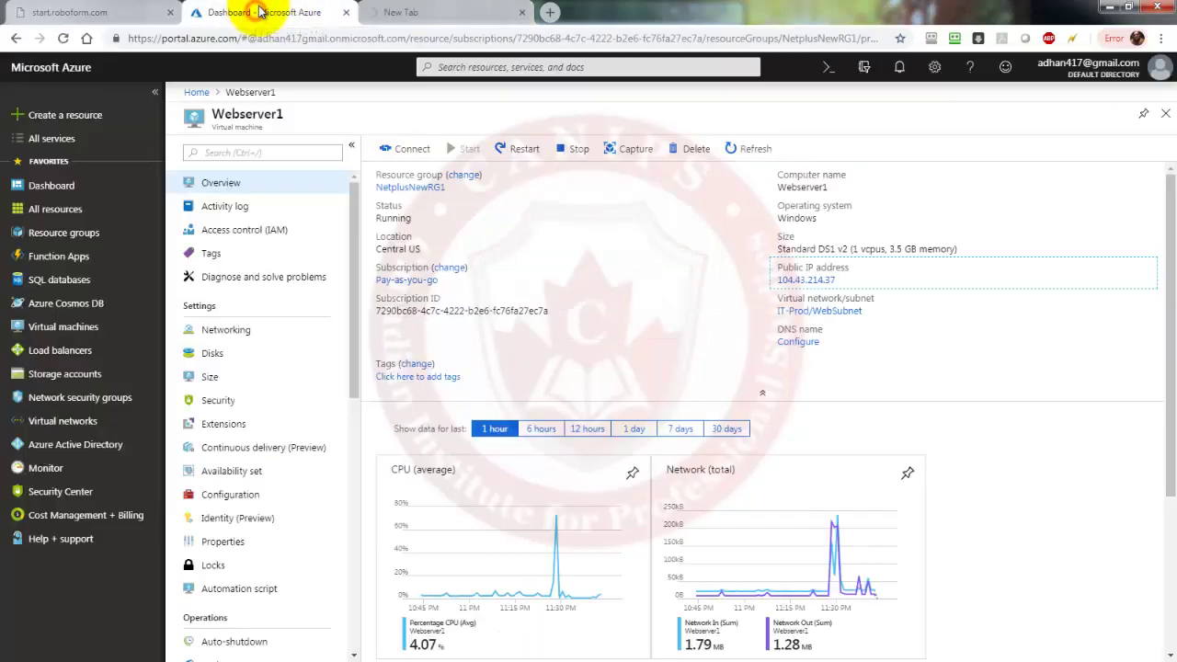
left_click(419, 16)
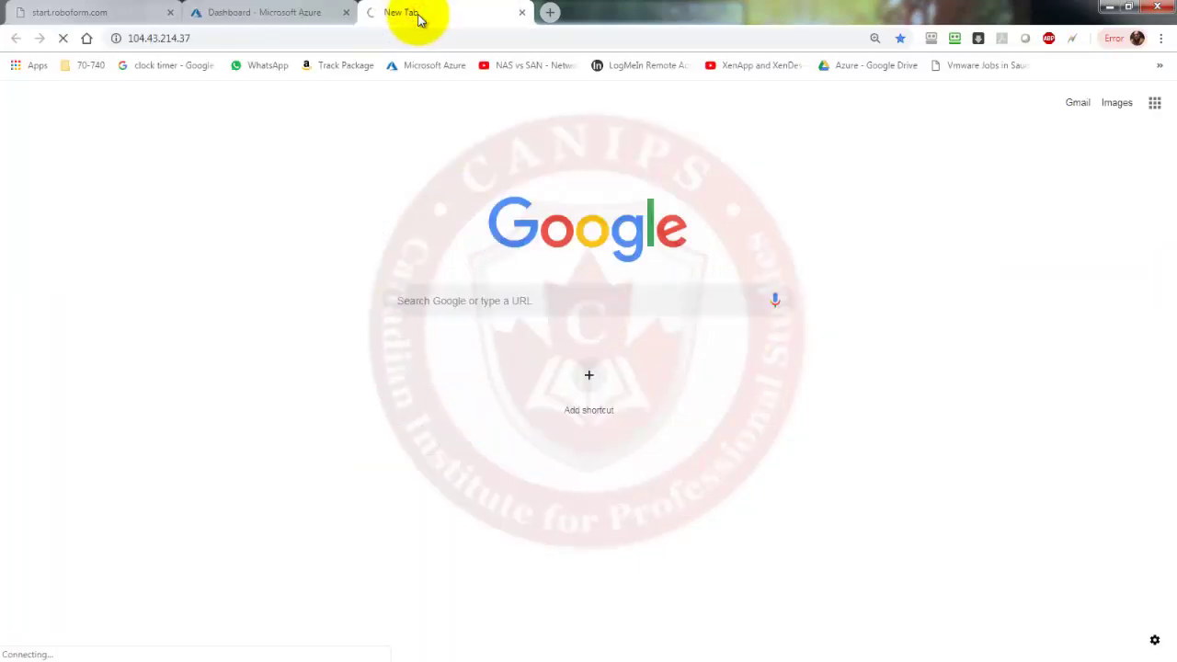
left_click(271, 16)
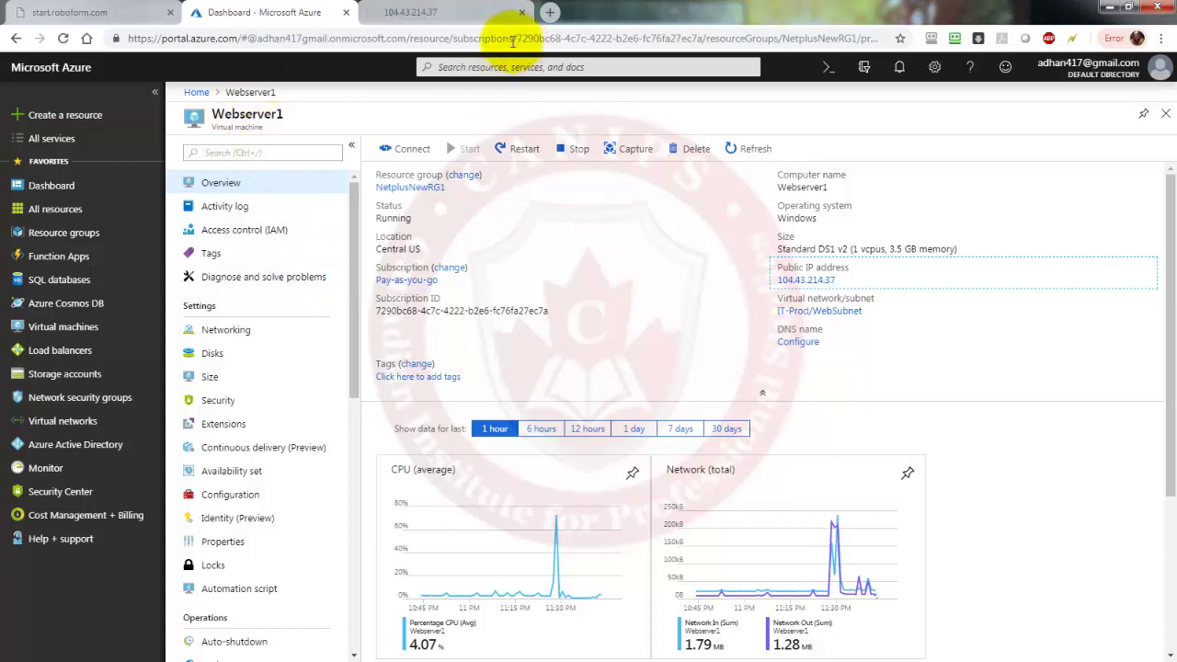
left_click(473, 12)
Step: In Webserver1's networking settings, add inbound rule Port_80 allowing service tag Internet to any destination on port 80, any protocol, priority 310
left_click(295, 15)
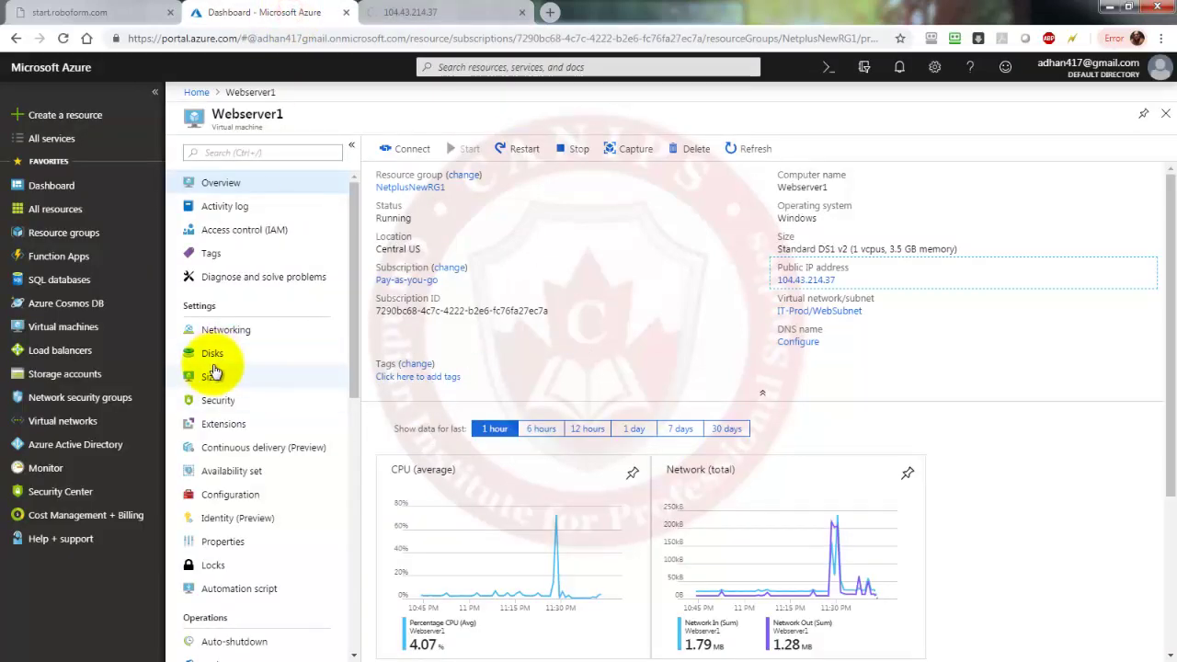
left_click(230, 333)
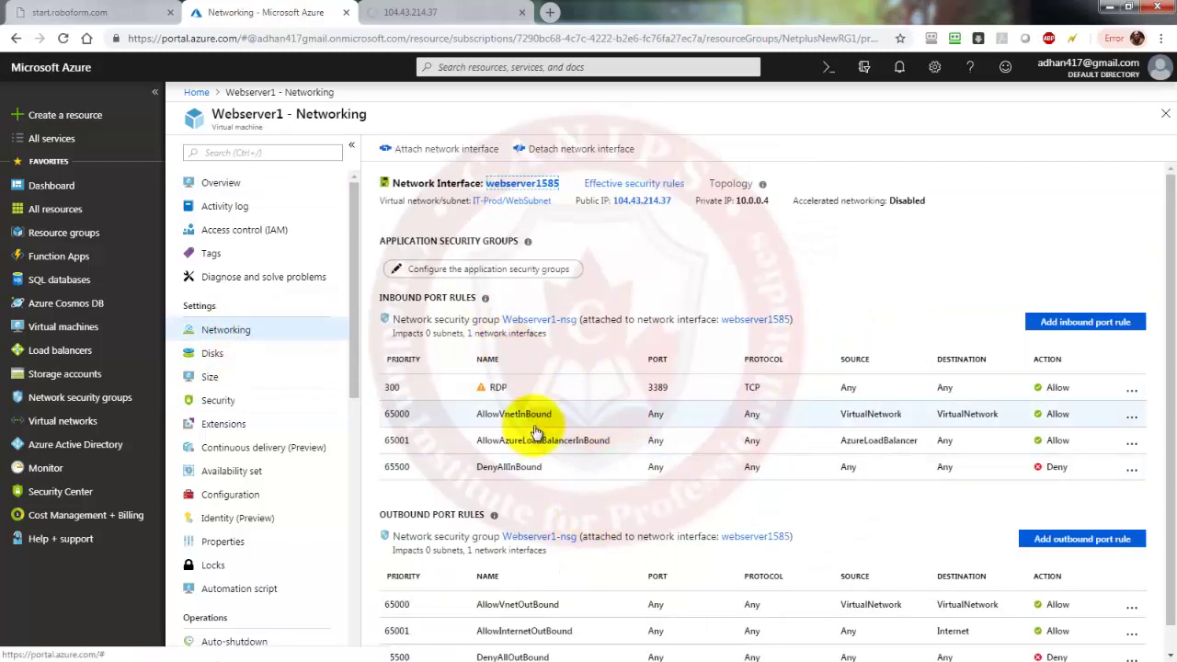
scroll(552, 589, "down", 2)
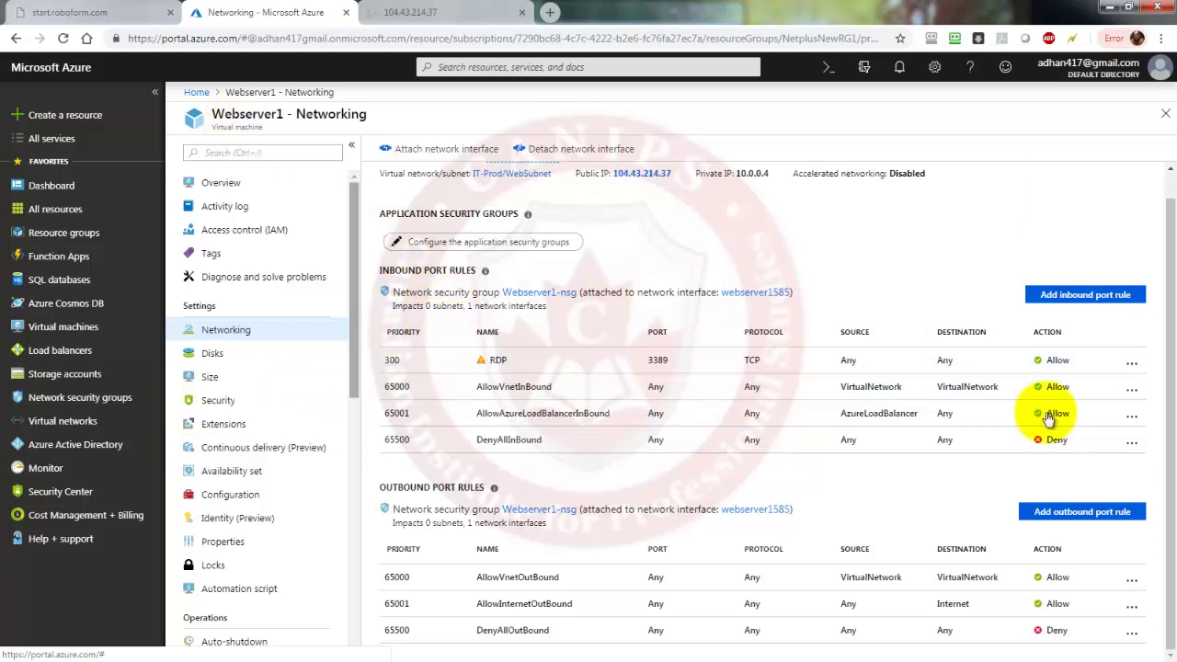
left_click(1067, 294)
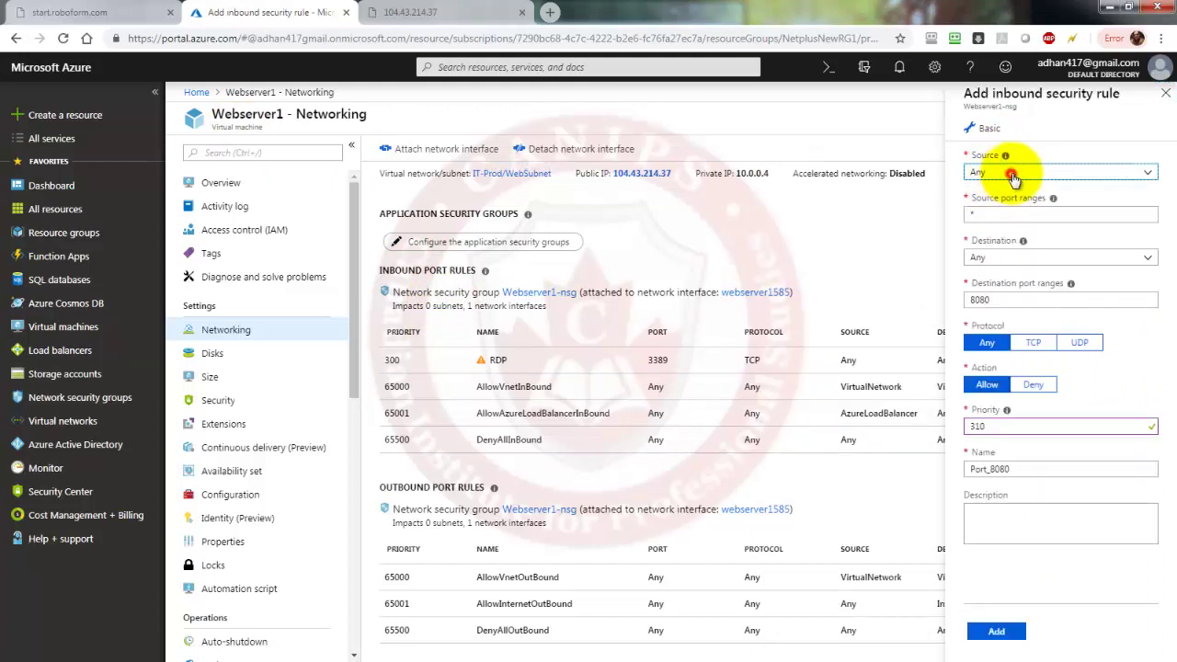
left_click(999, 172)
left_click(1003, 228)
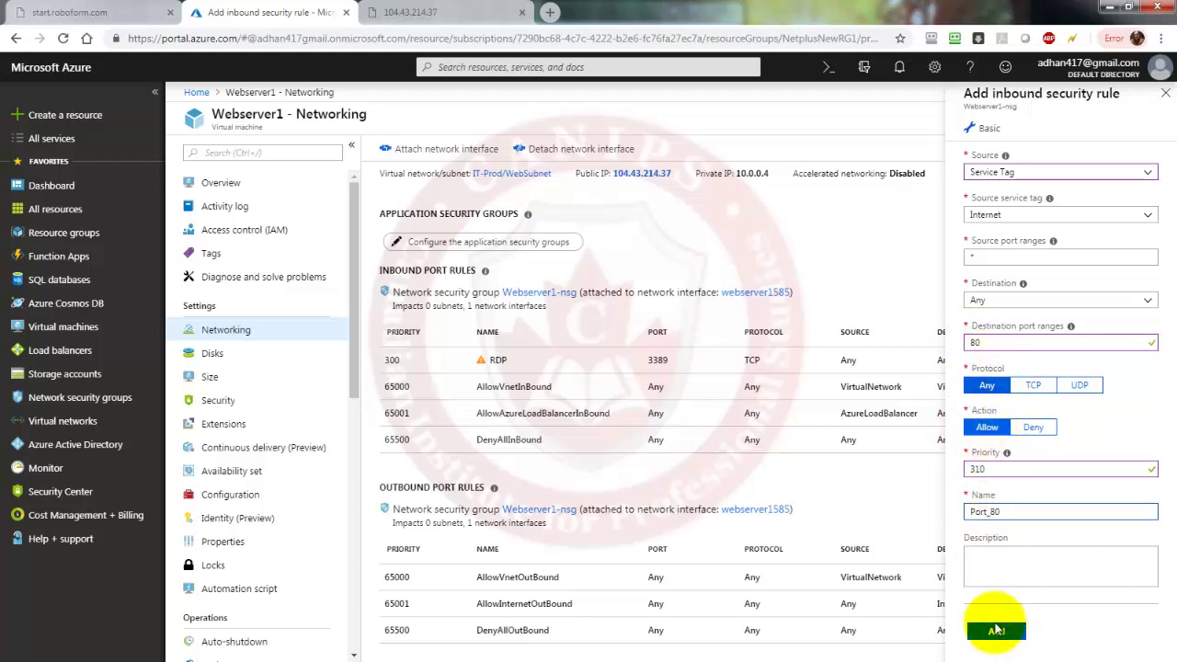
left_click(993, 631)
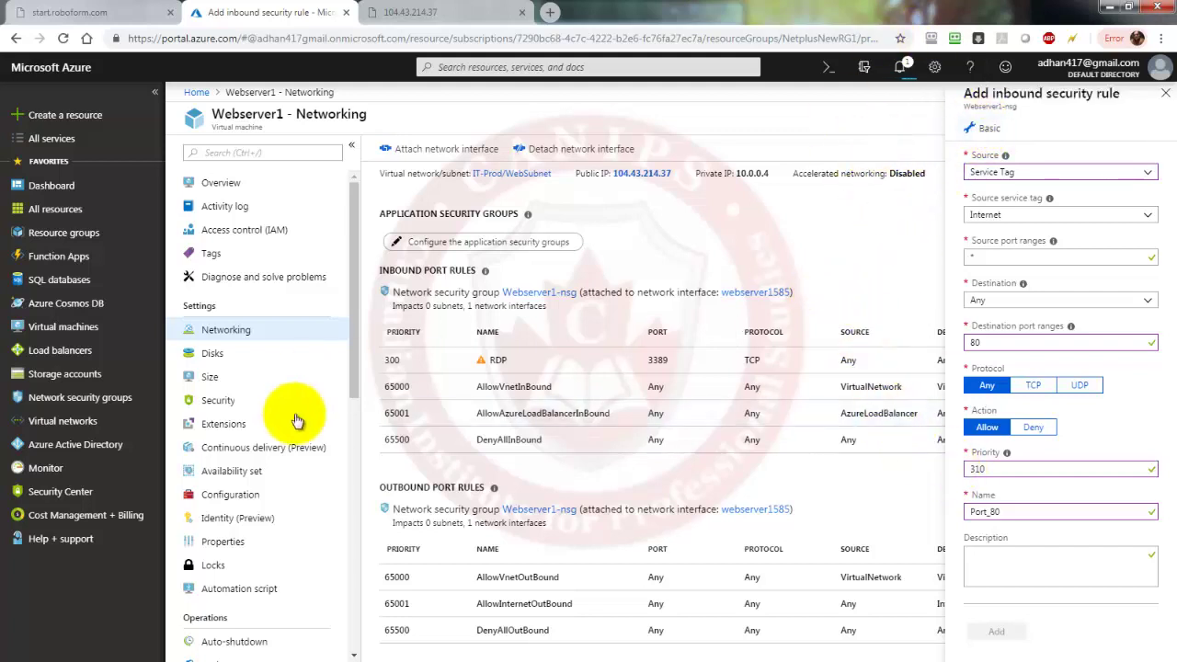
left_click(391, 363)
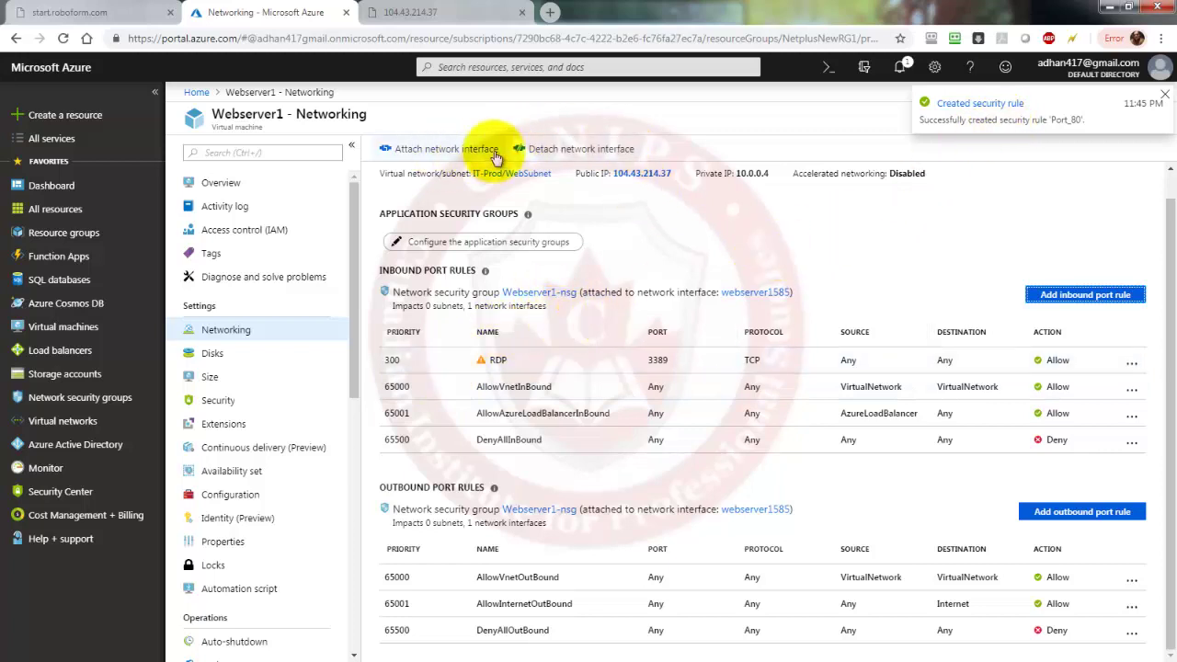
left_click(669, 239)
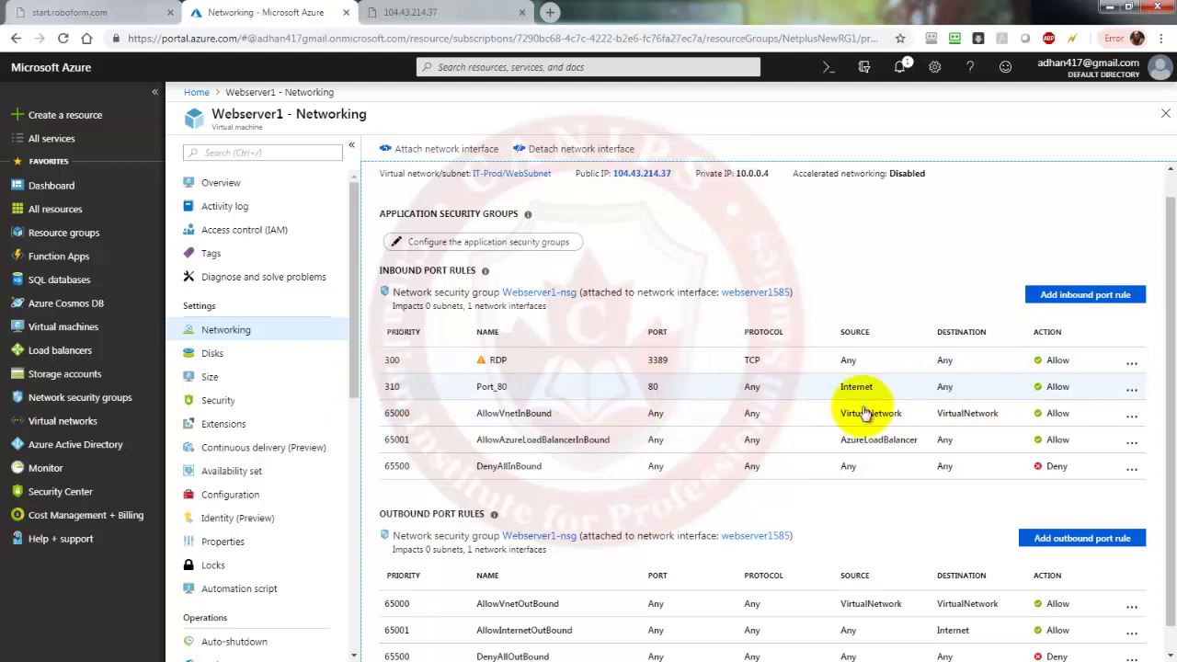
Step: Reload 104.43.214.37 in the local Chrome tab to test public access to Webserver1, rechecking its inbound port rules
left_click(428, 12)
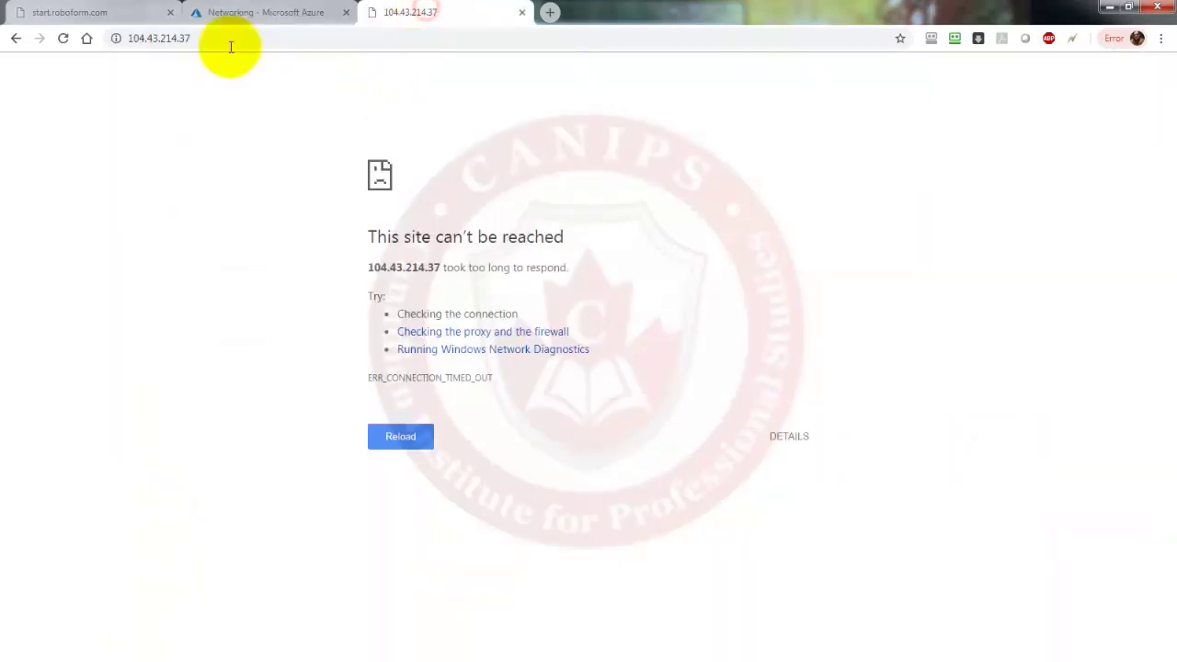
left_click(61, 38)
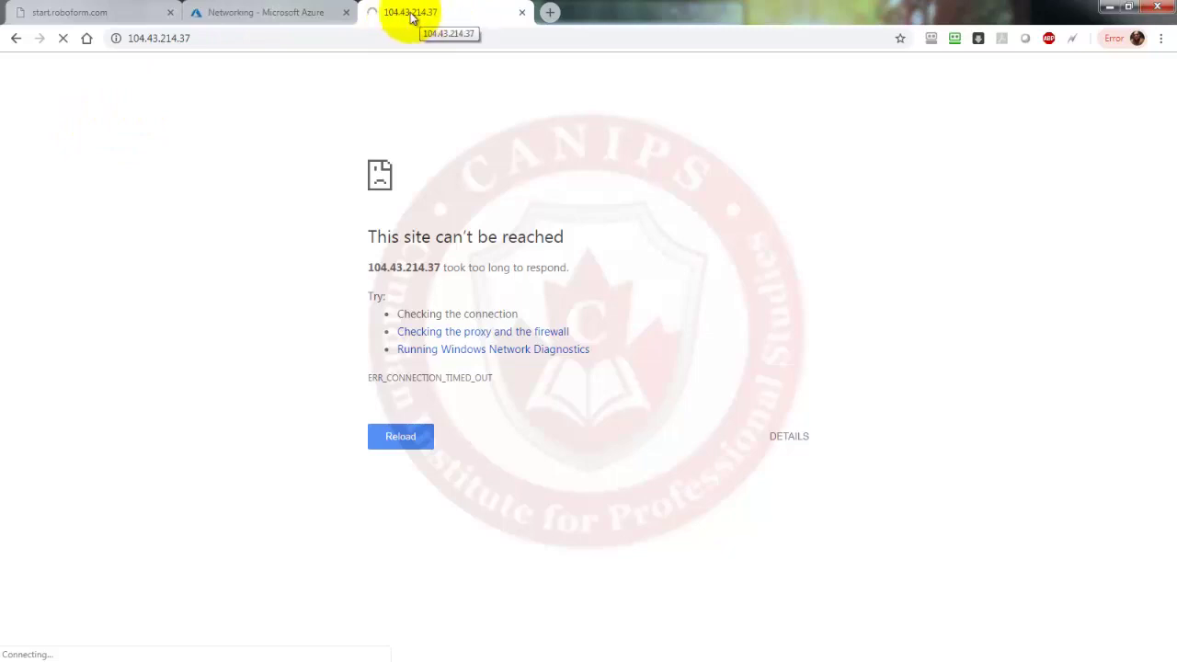
left_click(276, 12)
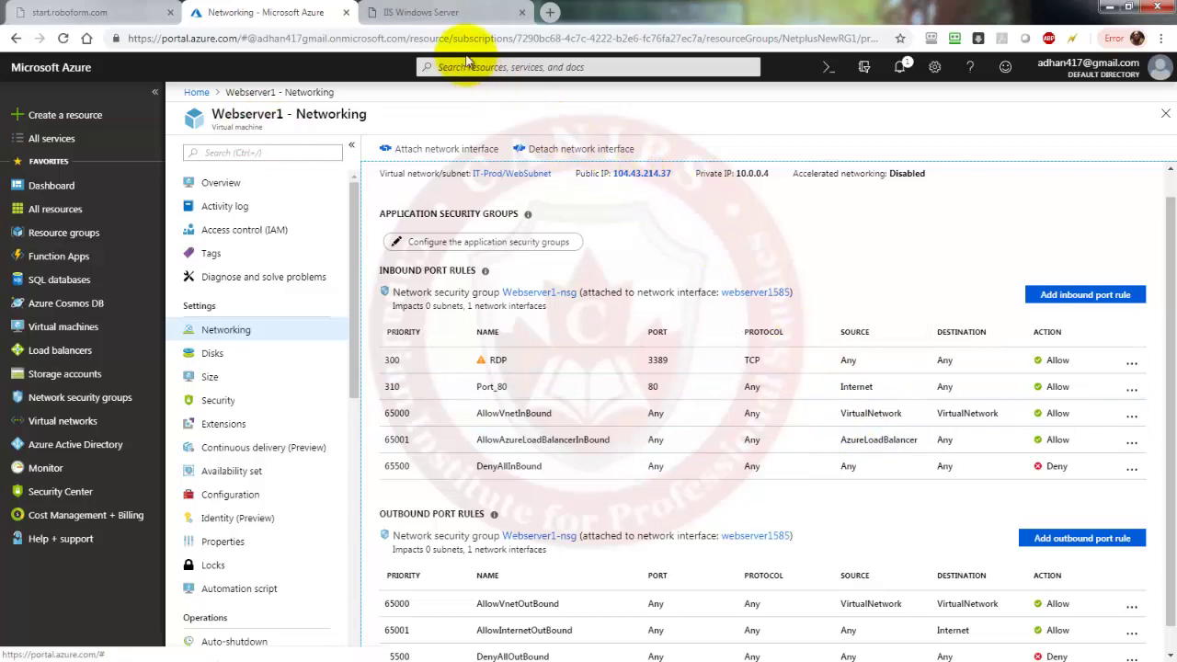
left_click(420, 12)
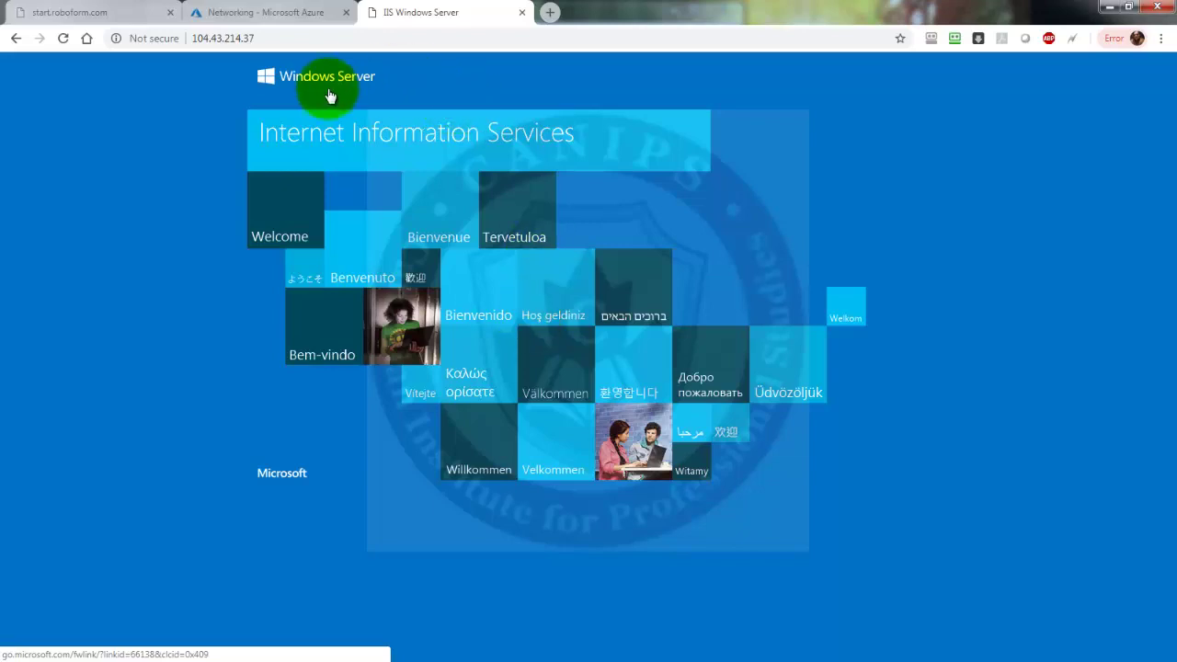
Step: Copy AppServer1's public IP address from its portal overview, browse to 40.122.109.135 in a new local Chrome tab, and return to the portal
left_click(258, 14)
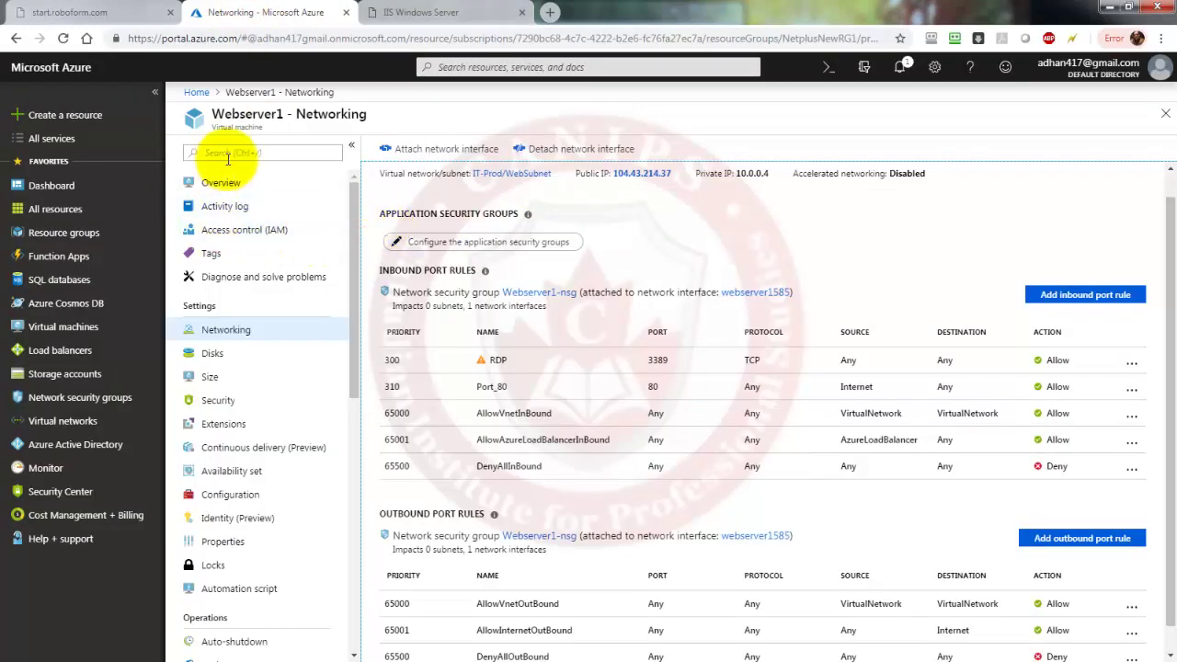
left_click(197, 93)
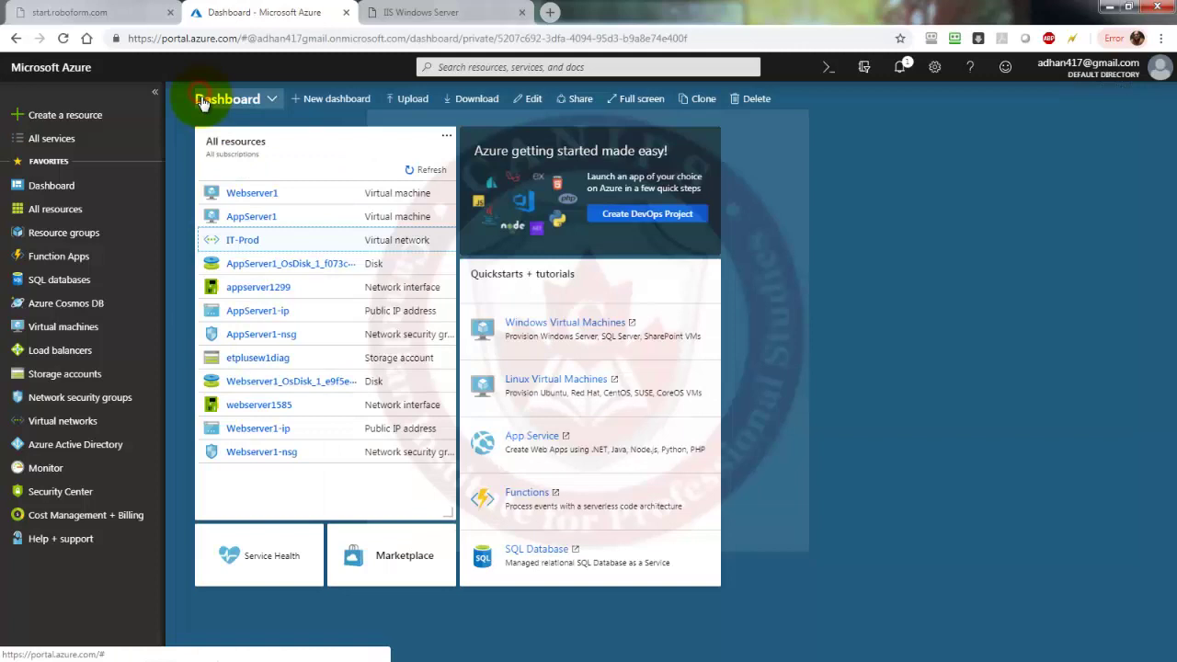
left_click(245, 216)
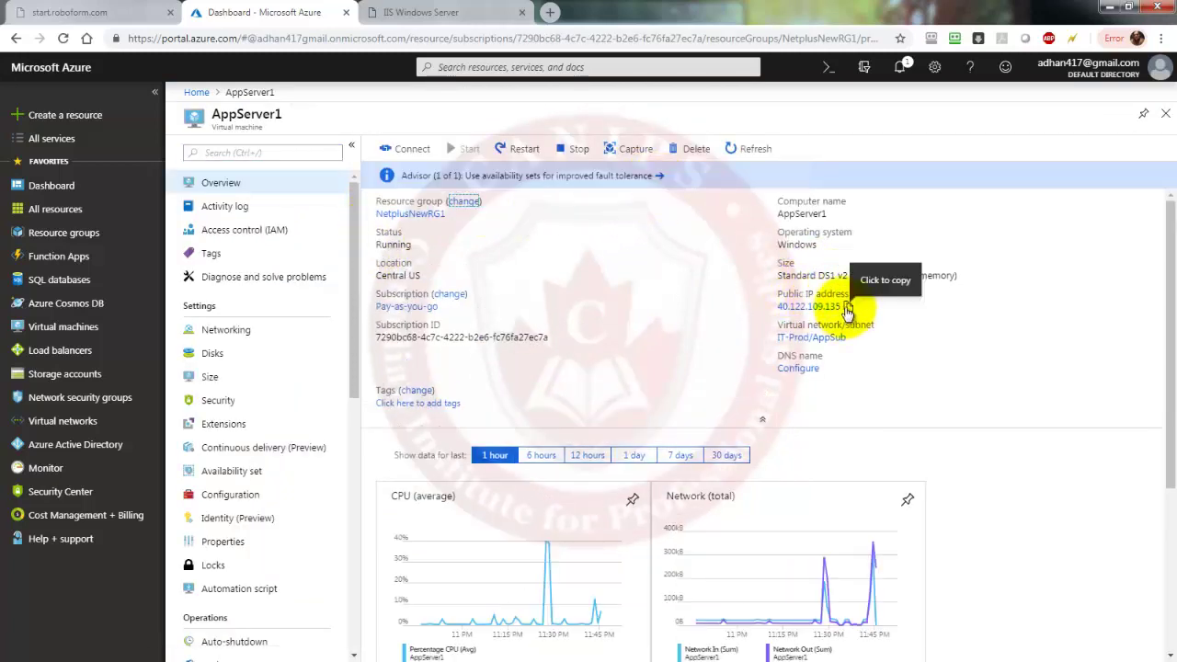
left_click(832, 307)
left_click(548, 13)
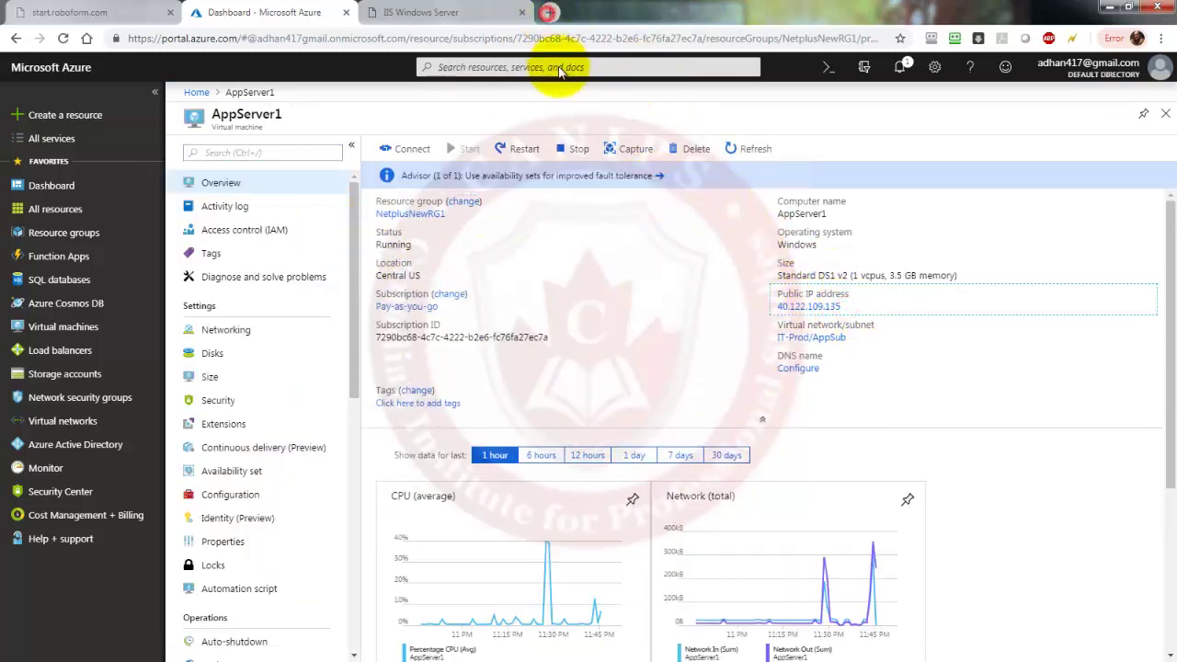
left_click(483, 38)
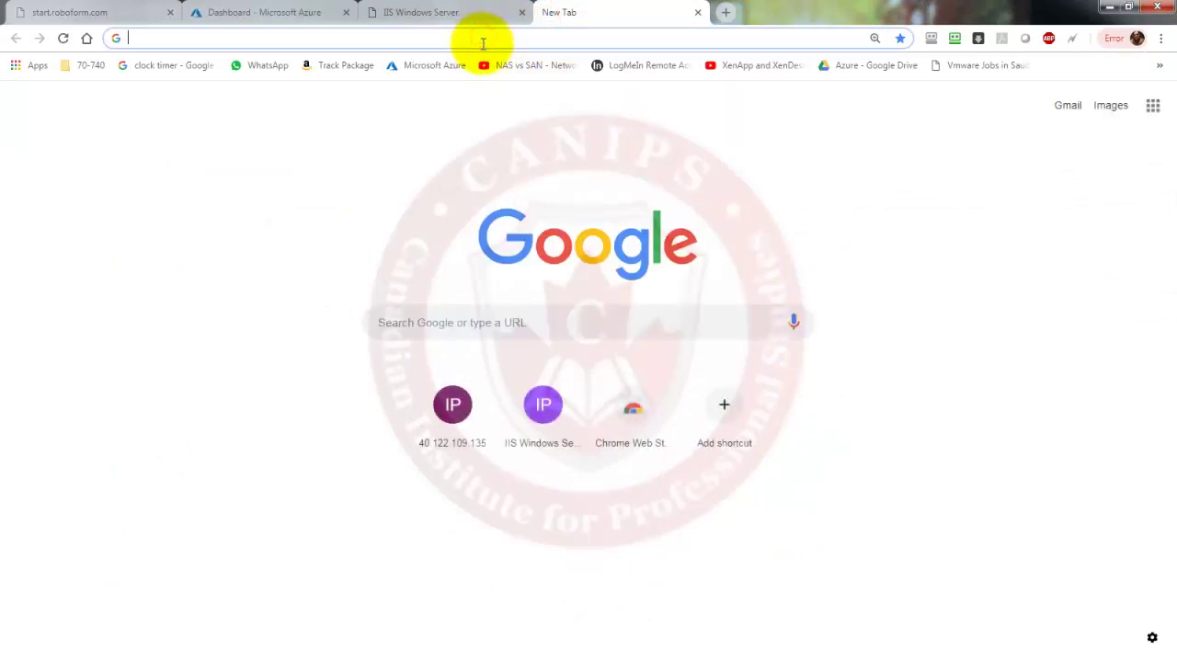
type("40.122.109.135")
key("Return")
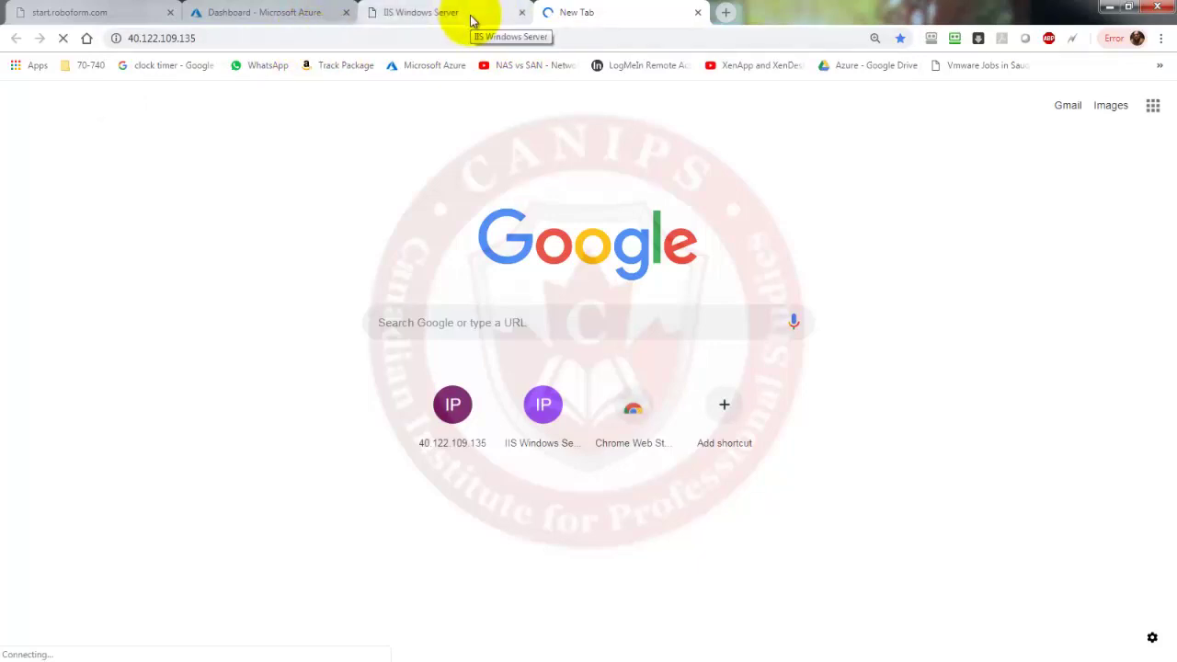
left_click(288, 15)
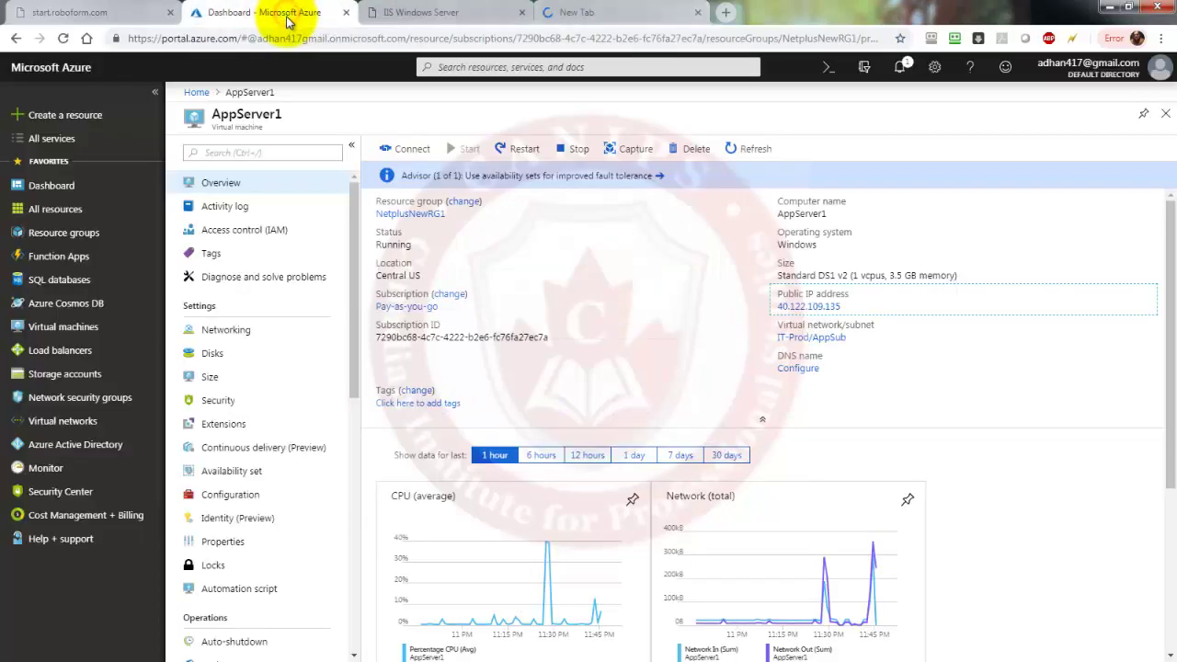